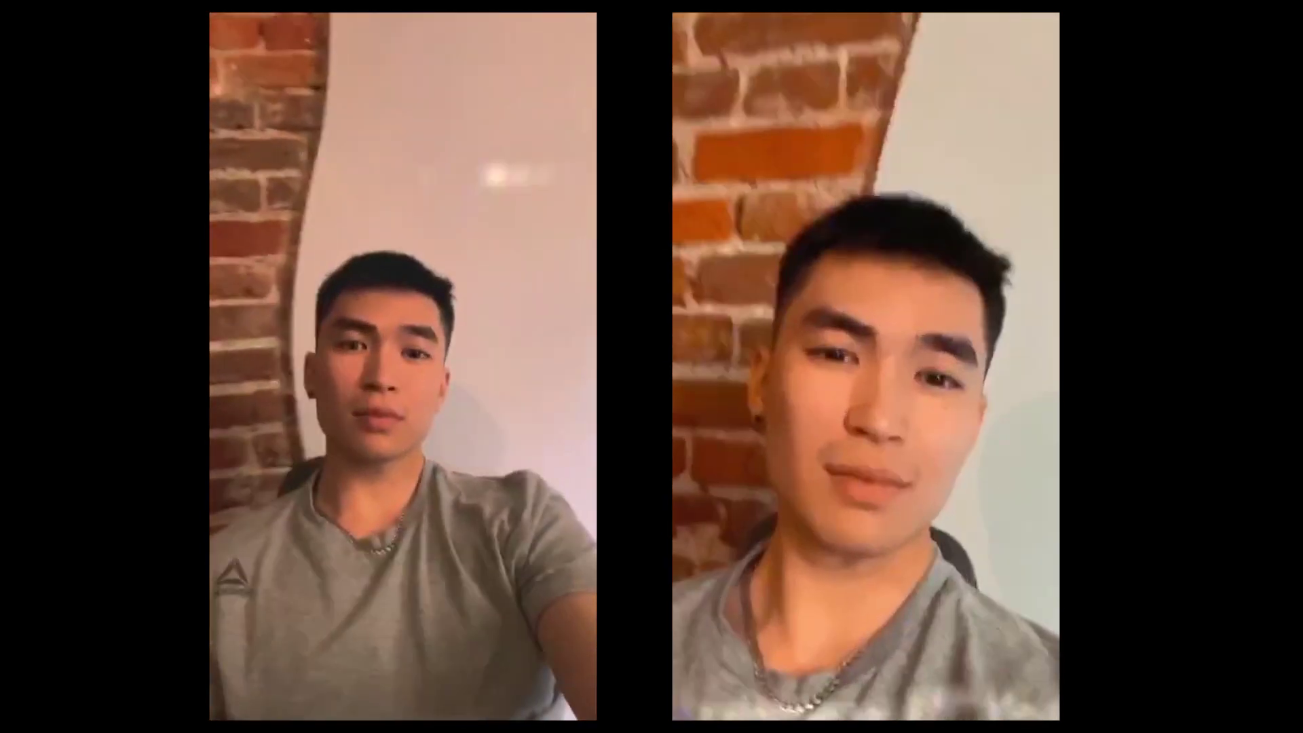
Browse the LUTs+ Retouching+glitch effect folder's LUT, mask and VHS_01.png files, selecting then deselecting some
{"action": "left_click_drag", "start_coordinate": [966, 291], "coordinate": [373, 162]}
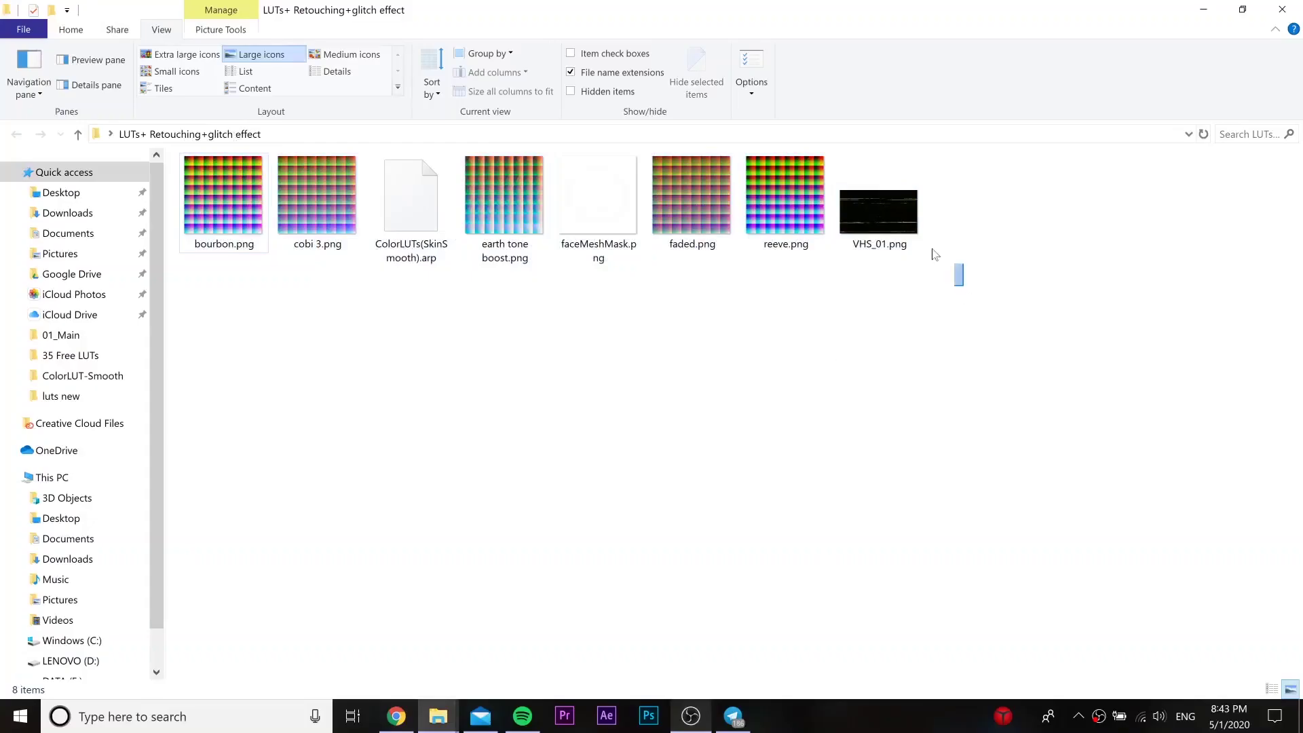
{"action": "left_click", "coordinate": [362, 338]}
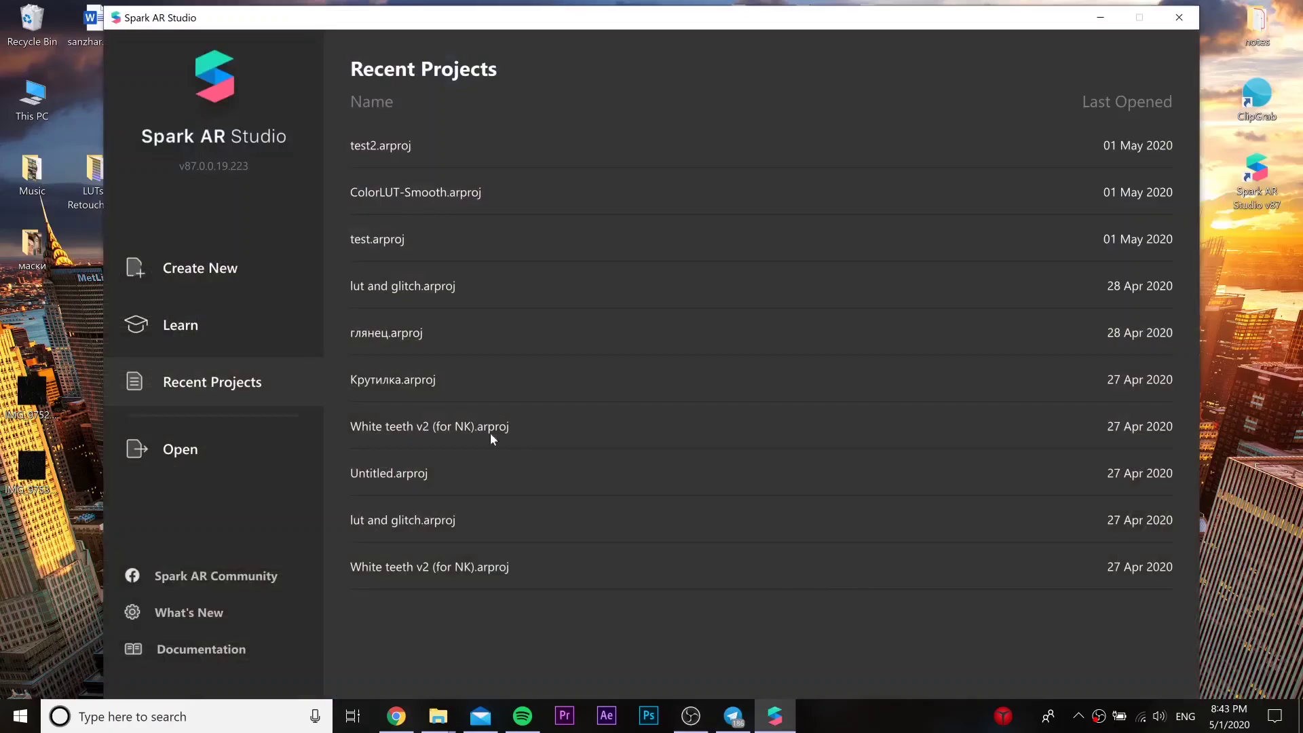
Create a Blank Project and enlarge the phone simulator preview
{"action": "left_click", "coordinate": [243, 273]}
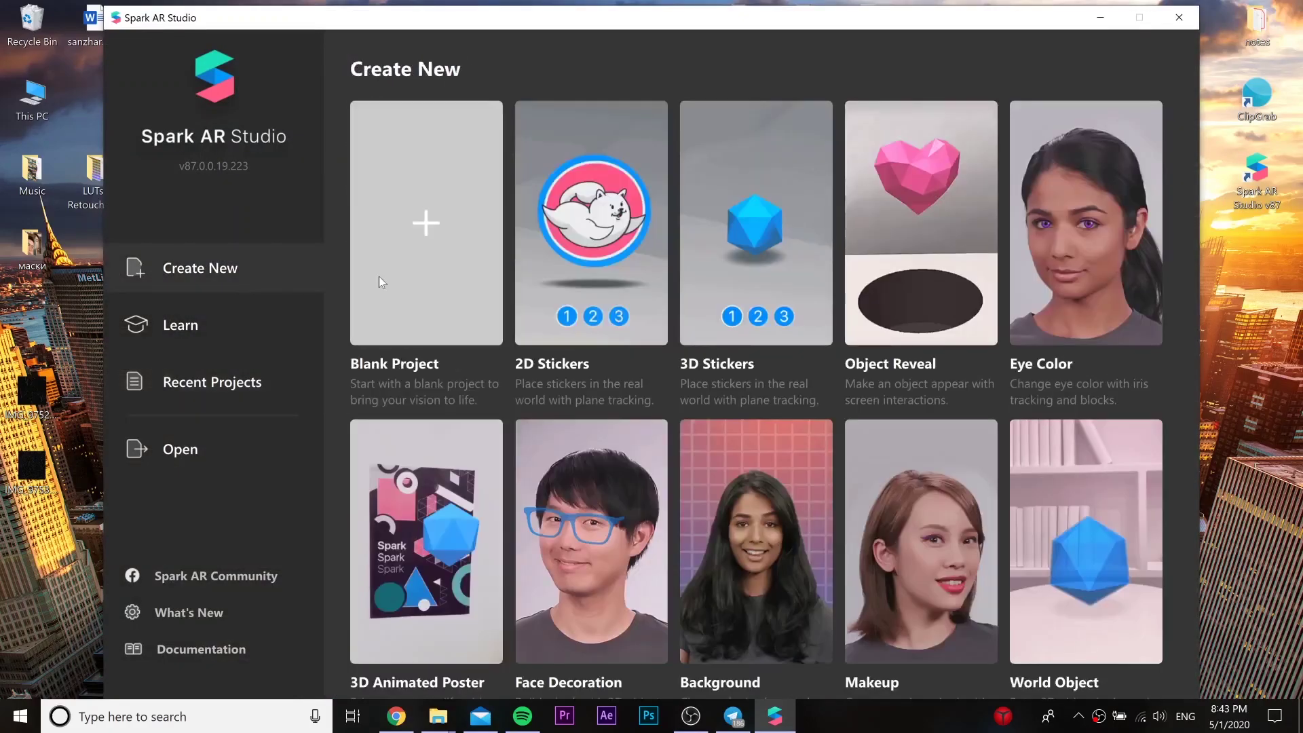
{"action": "left_click", "coordinate": [385, 275]}
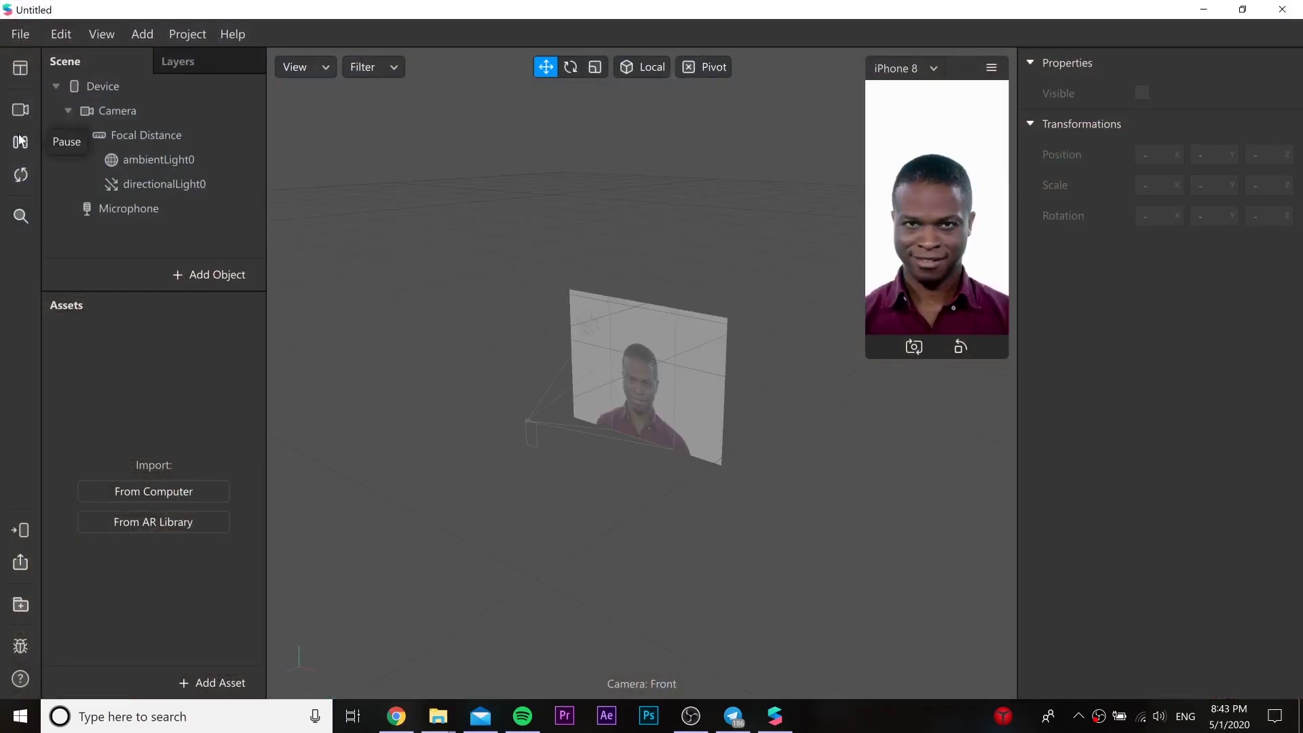
{"action": "left_click_drag", "start_coordinate": [865, 354], "coordinate": [811, 426]}
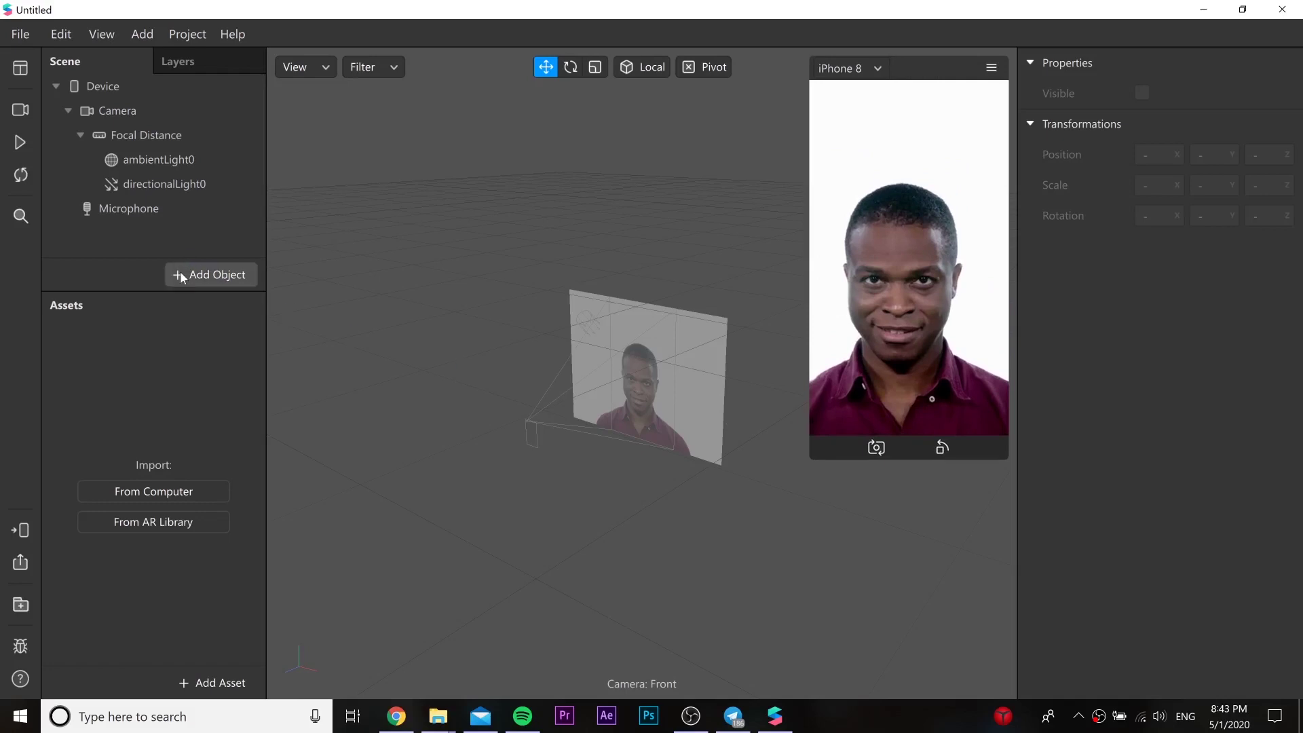
Insert a Canvas into the scene
{"action": "left_click", "coordinate": [217, 275]}
{"action": "scroll", "coordinate": [88, 449], "scroll_direction": "down", "scroll_amount": 3}
{"action": "scroll", "coordinate": [84, 463], "scroll_direction": "down", "scroll_amount": 1}
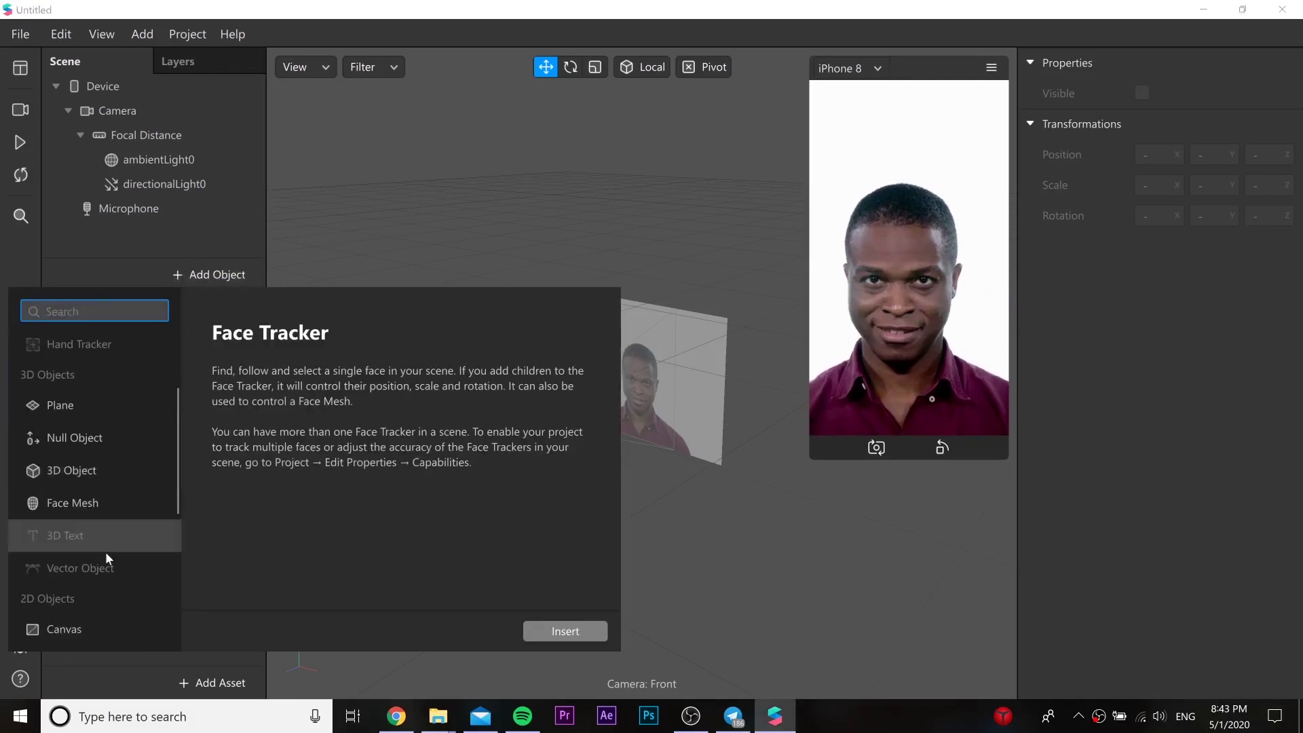
{"action": "left_click", "coordinate": [108, 626]}
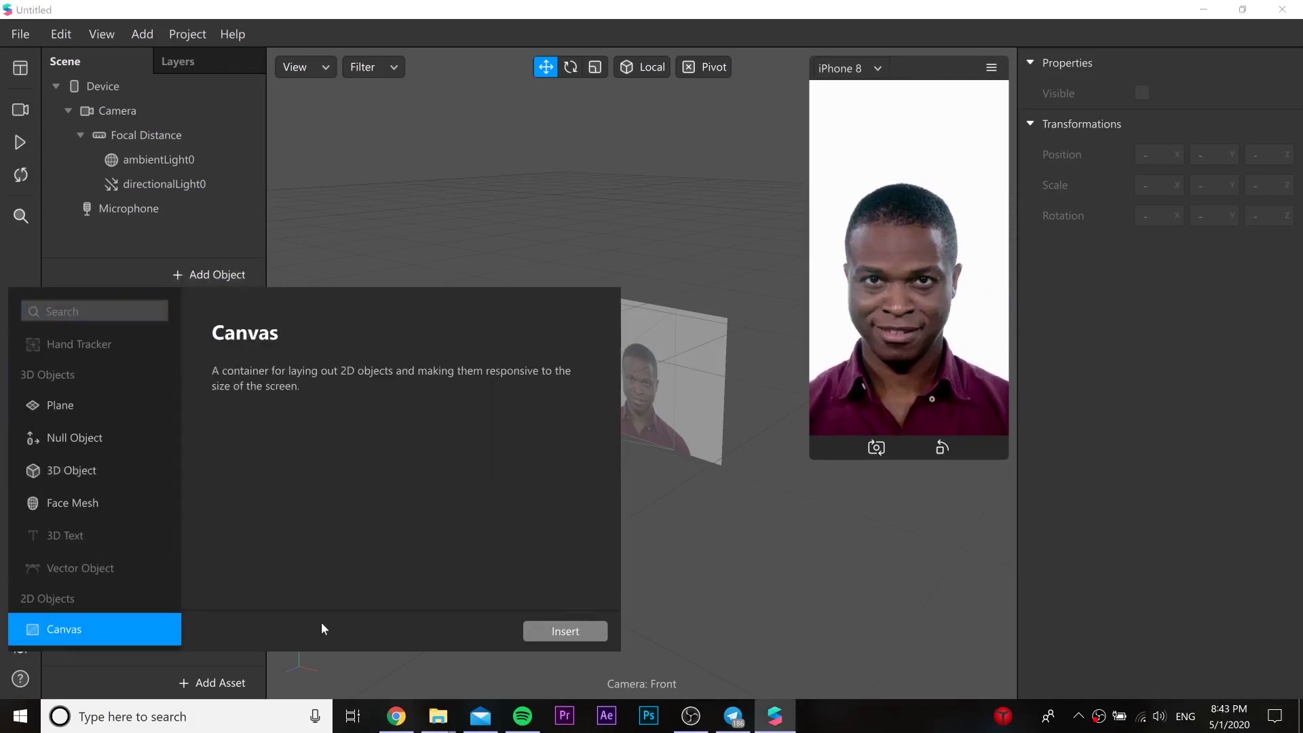
{"action": "left_click", "coordinate": [540, 626]}
Add a rectangle inside canvas0 and rename it 'color lut'
{"action": "right_click", "coordinate": [182, 214]}
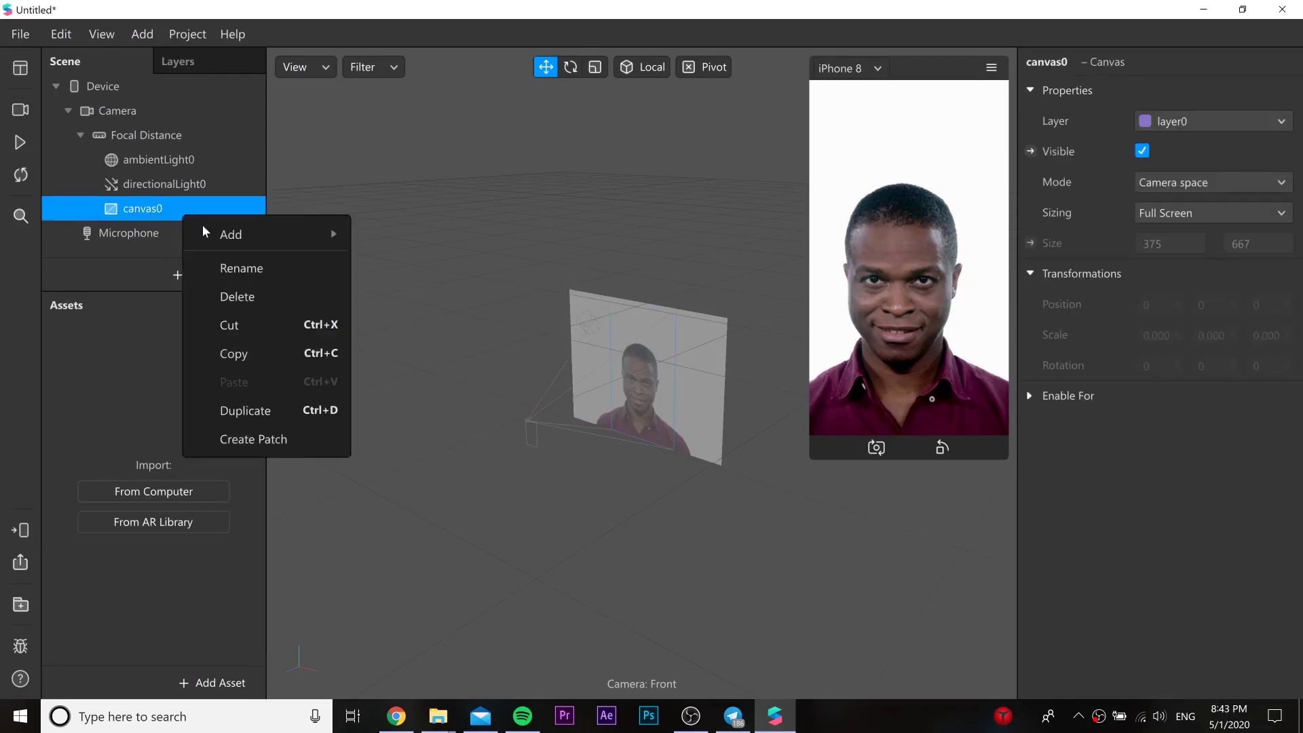
{"action": "mouse_move", "coordinate": [247, 236]}
{"action": "left_click", "coordinate": [460, 444]}
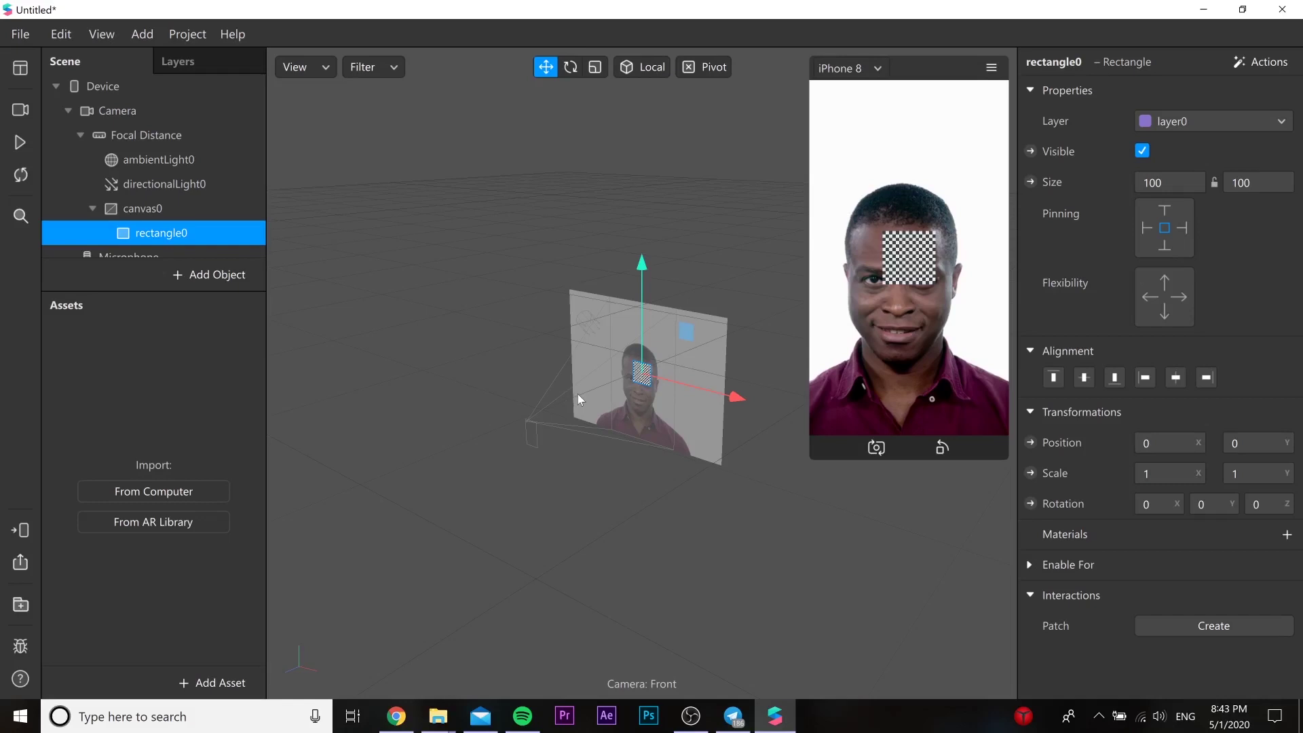
{"action": "double_click", "coordinate": [182, 237]}
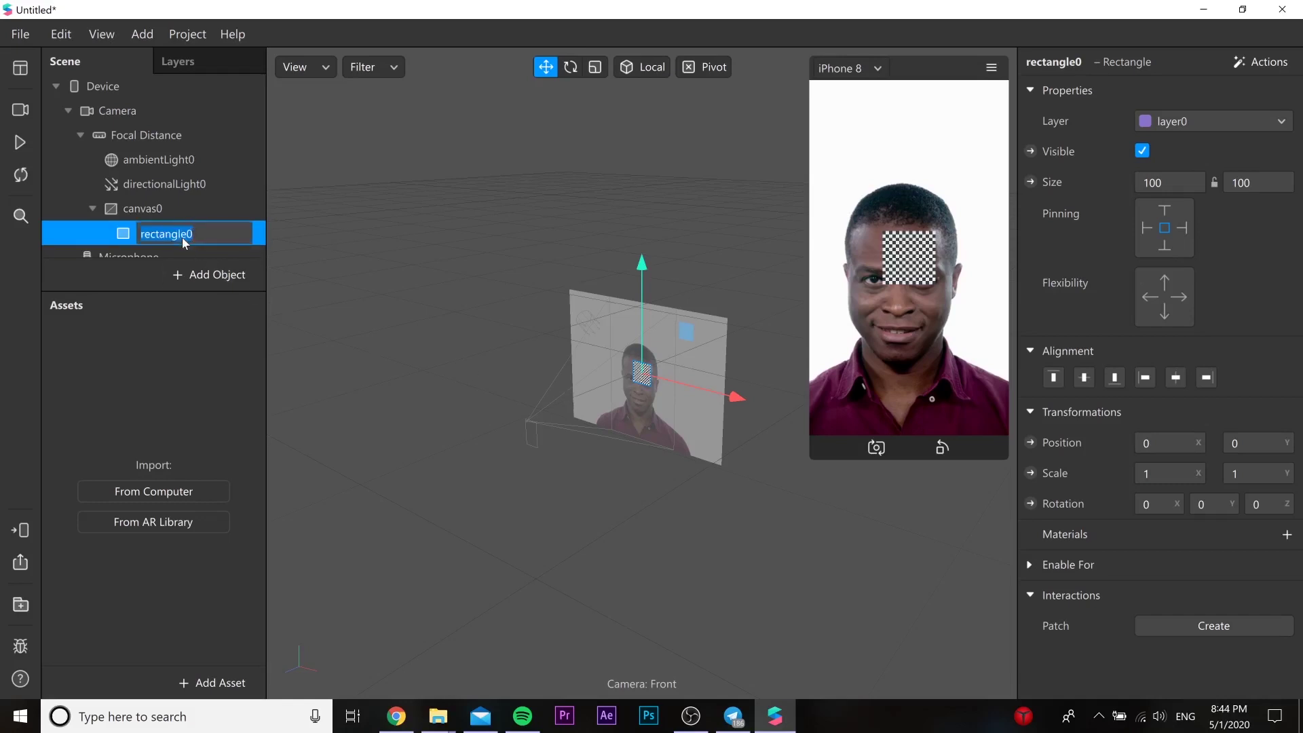
{"action": "type", "text": "color lut"}
{"action": "key", "text": "Return"}
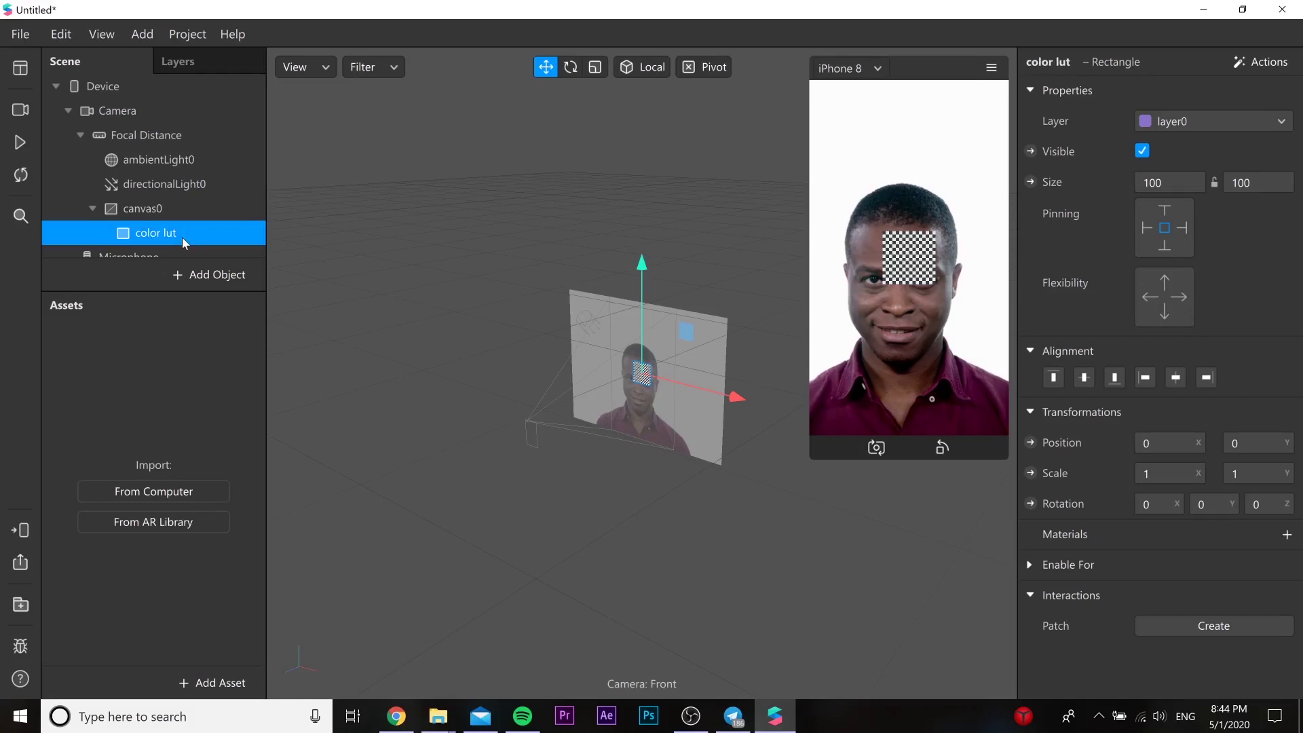
Set color lut to Fill Width and Fill Height (375 × 667) and give it a new material
{"action": "left_click", "coordinate": [1168, 183]}
{"action": "left_click", "coordinate": [1166, 210]}
{"action": "left_click", "coordinate": [1258, 182]}
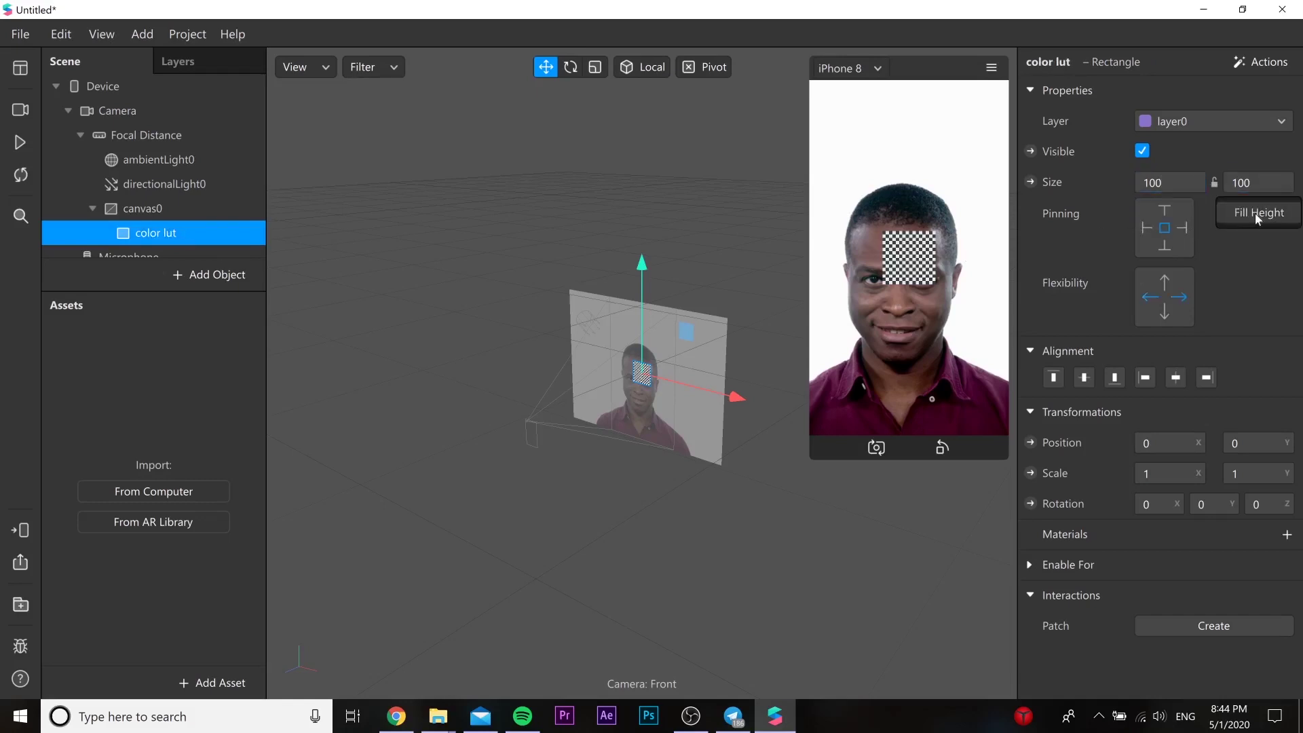
{"action": "left_click", "coordinate": [1257, 213]}
{"action": "left_click", "coordinate": [1167, 182]}
{"action": "left_click", "coordinate": [1176, 210]}
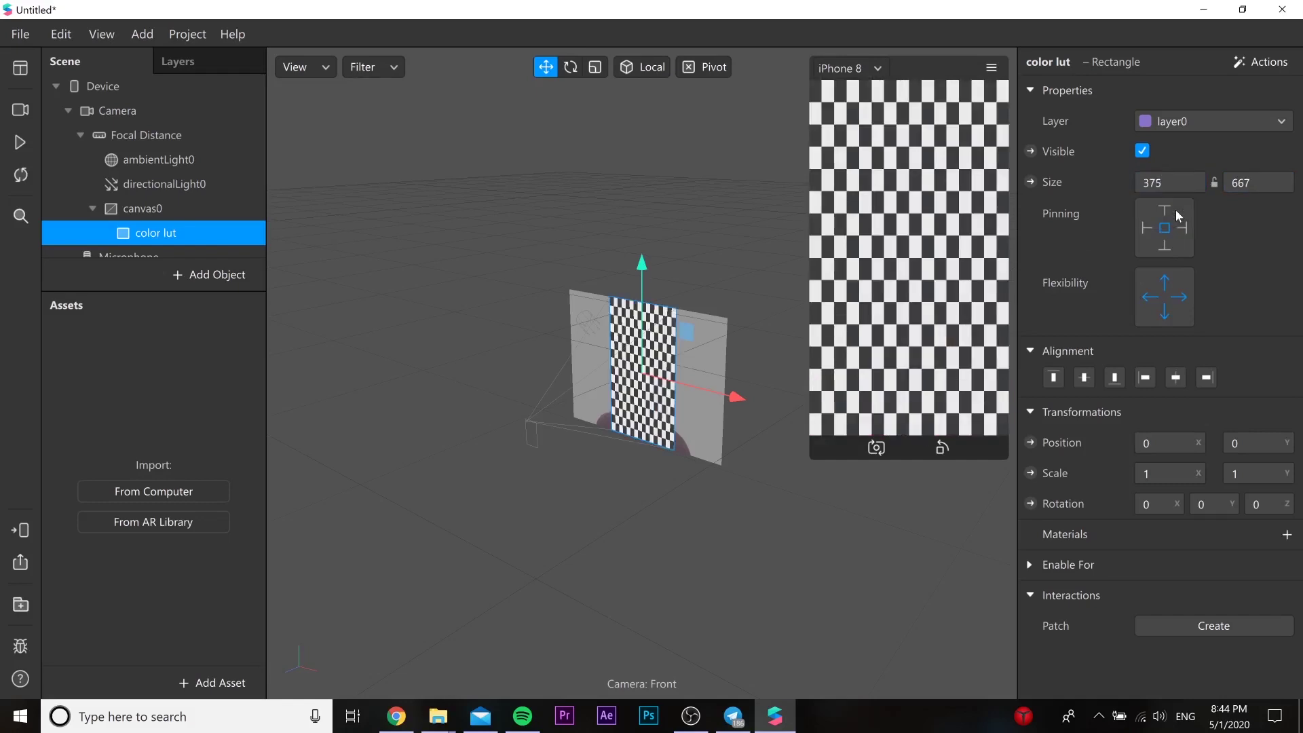
{"action": "left_click", "coordinate": [1285, 535]}
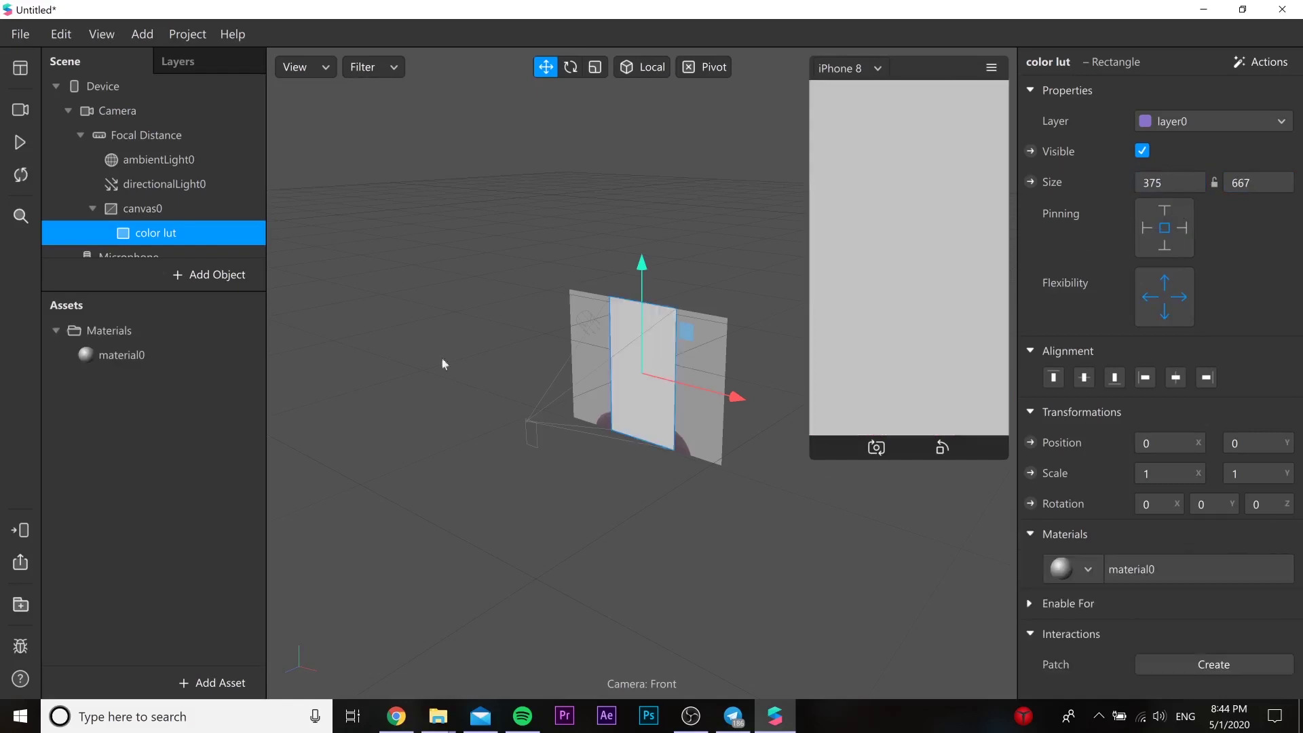
Rename material0 to 'color lut' and set its Shader Type to Flat
{"action": "double_click", "coordinate": [182, 354]}
{"action": "type", "text": "color lut"}
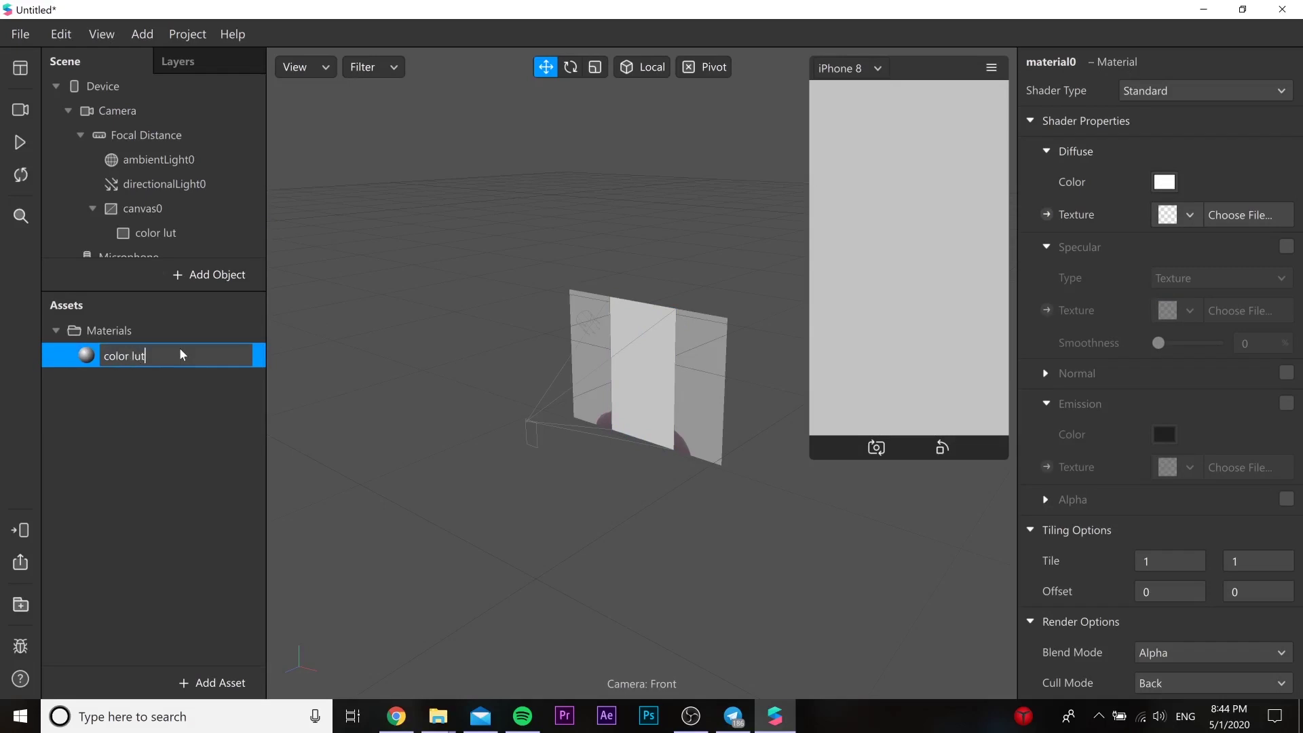
{"action": "key", "text": "Return"}
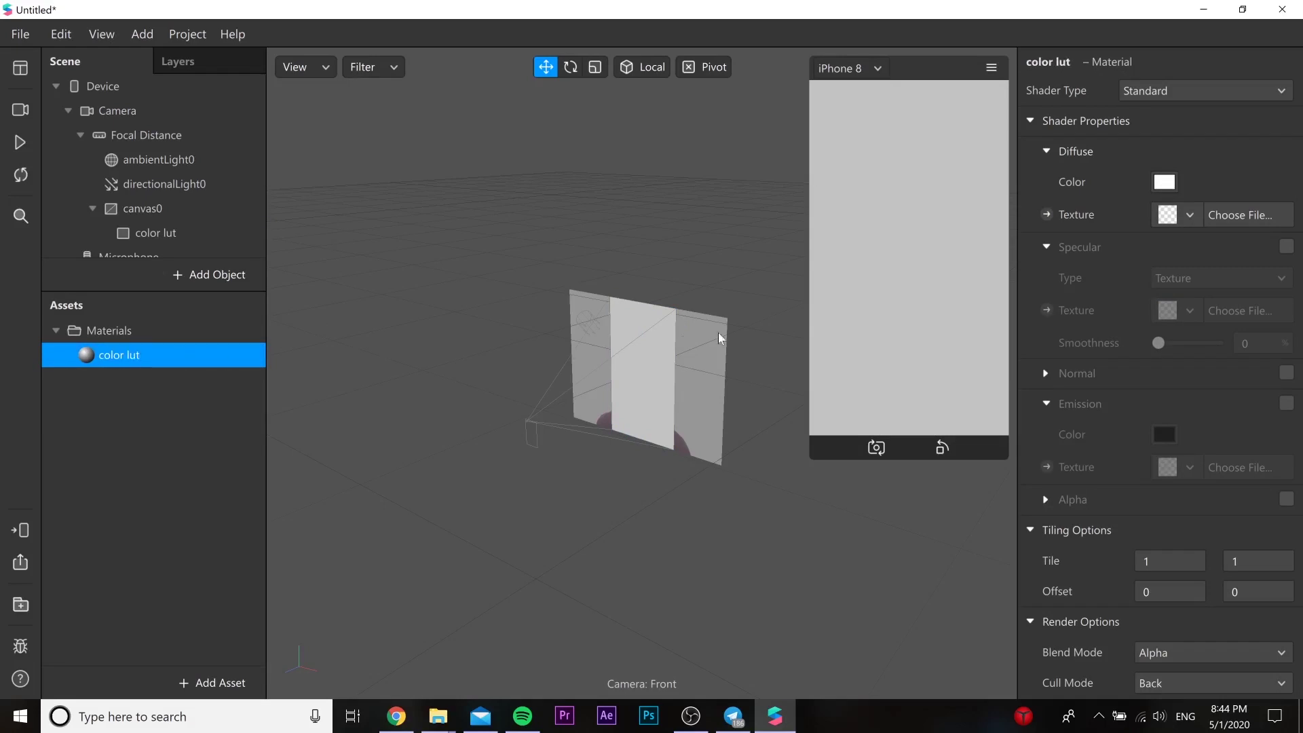
{"action": "left_click", "coordinate": [1133, 93]}
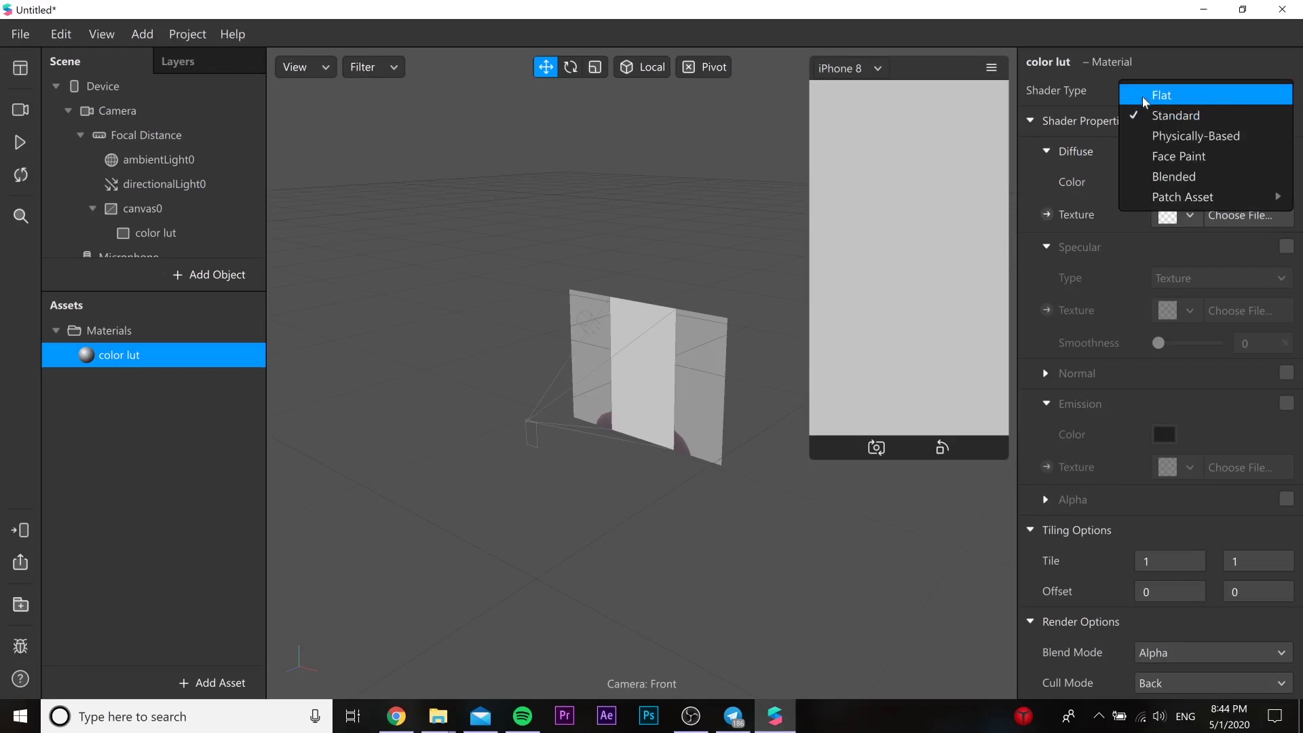
{"action": "left_click", "coordinate": [1145, 95]}
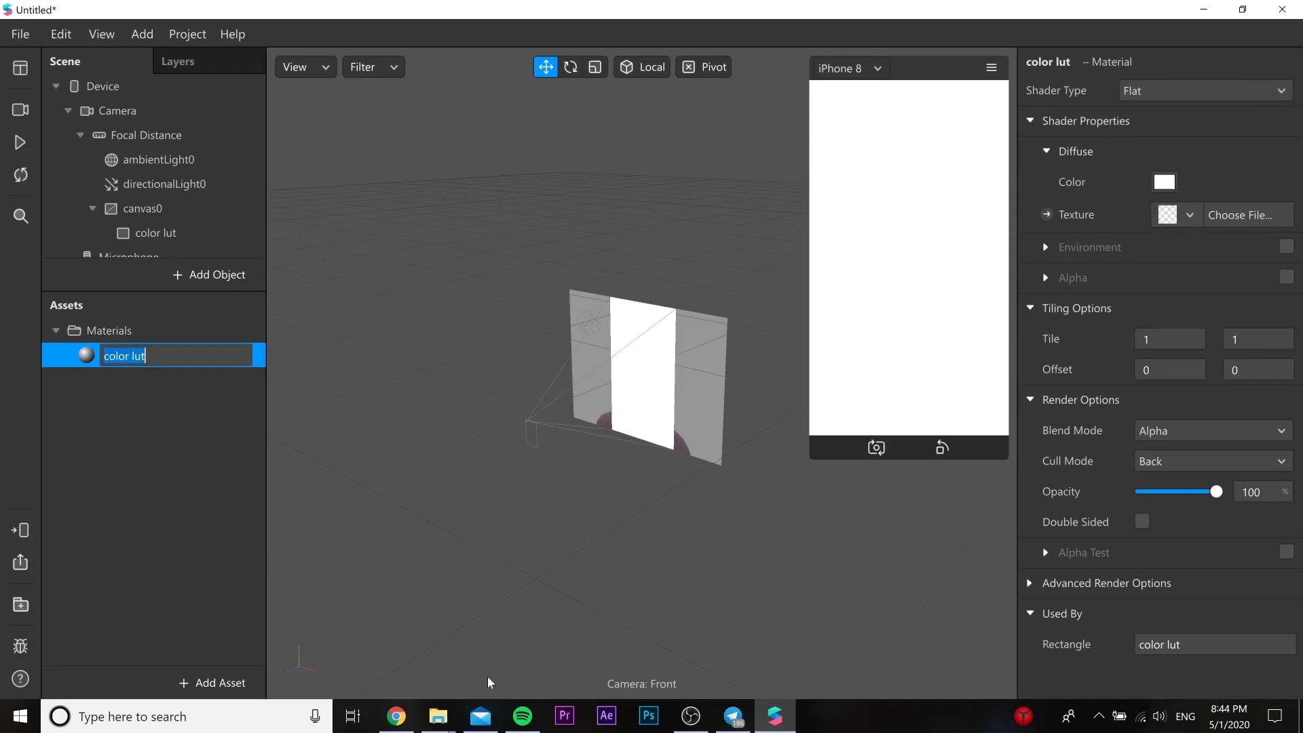
Drag ColorLUTs(SkinSmooth).arp, faceMeshMask.png and cobi 3.png from File Explorer into the Assets panel
{"action": "mouse_move", "coordinate": [439, 716]}
{"action": "left_click", "coordinate": [543, 654]}
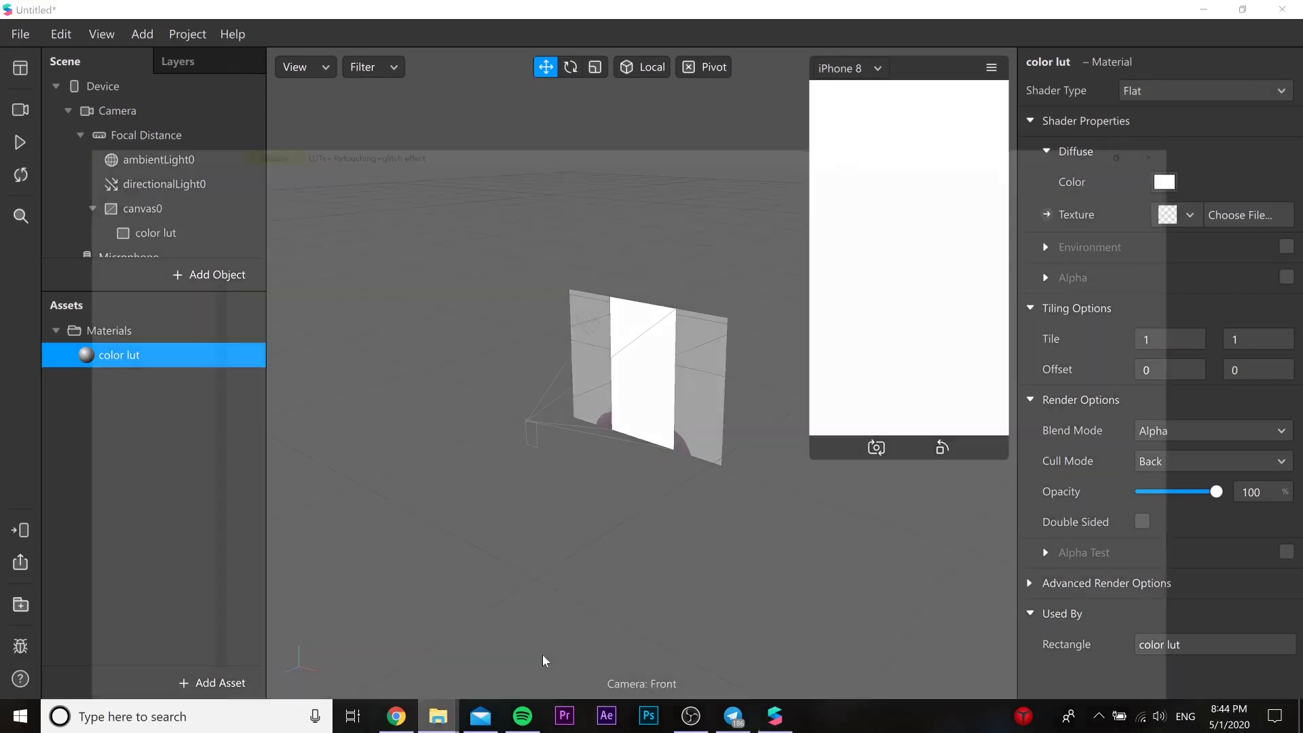
{"action": "left_click", "coordinate": [1242, 11]}
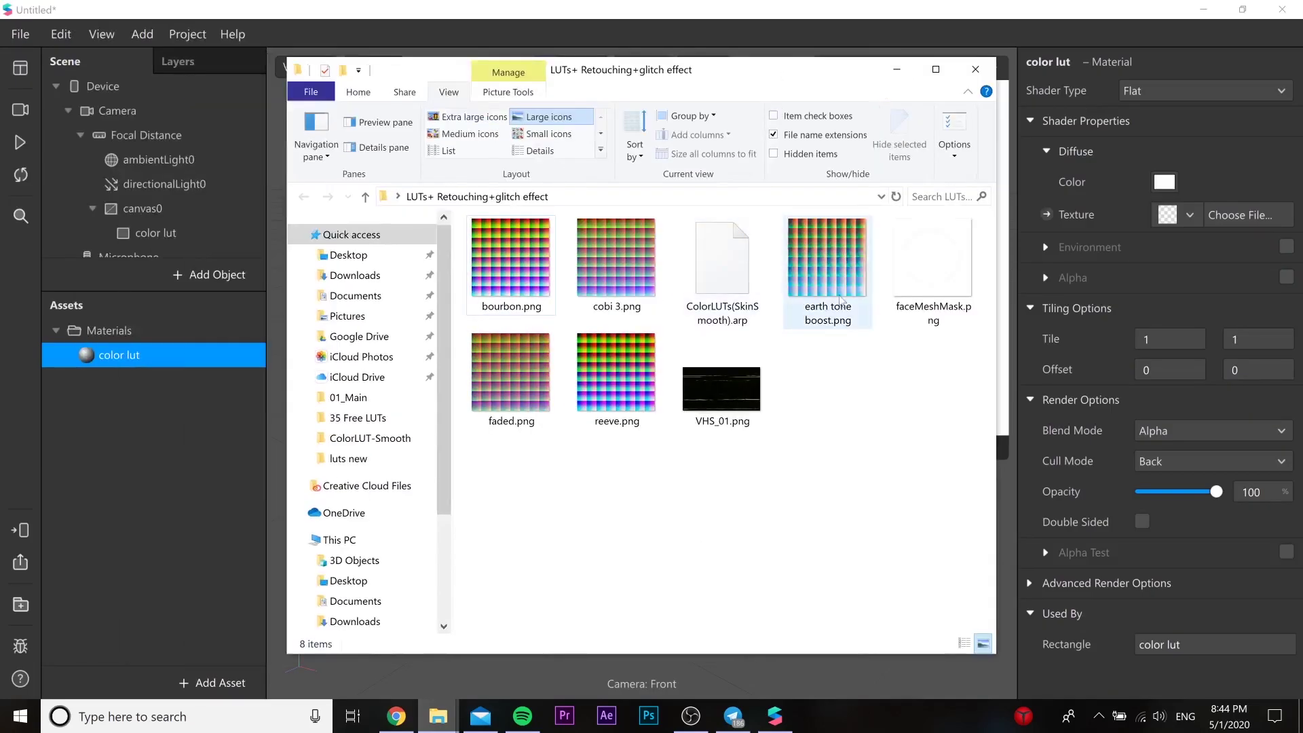
{"action": "left_click_drag", "start_coordinate": [719, 292], "coordinate": [188, 489]}
{"action": "left_click_drag", "start_coordinate": [917, 264], "coordinate": [560, 485]}
{"action": "left_click_drag", "start_coordinate": [135, 469], "coordinate": [202, 471]}
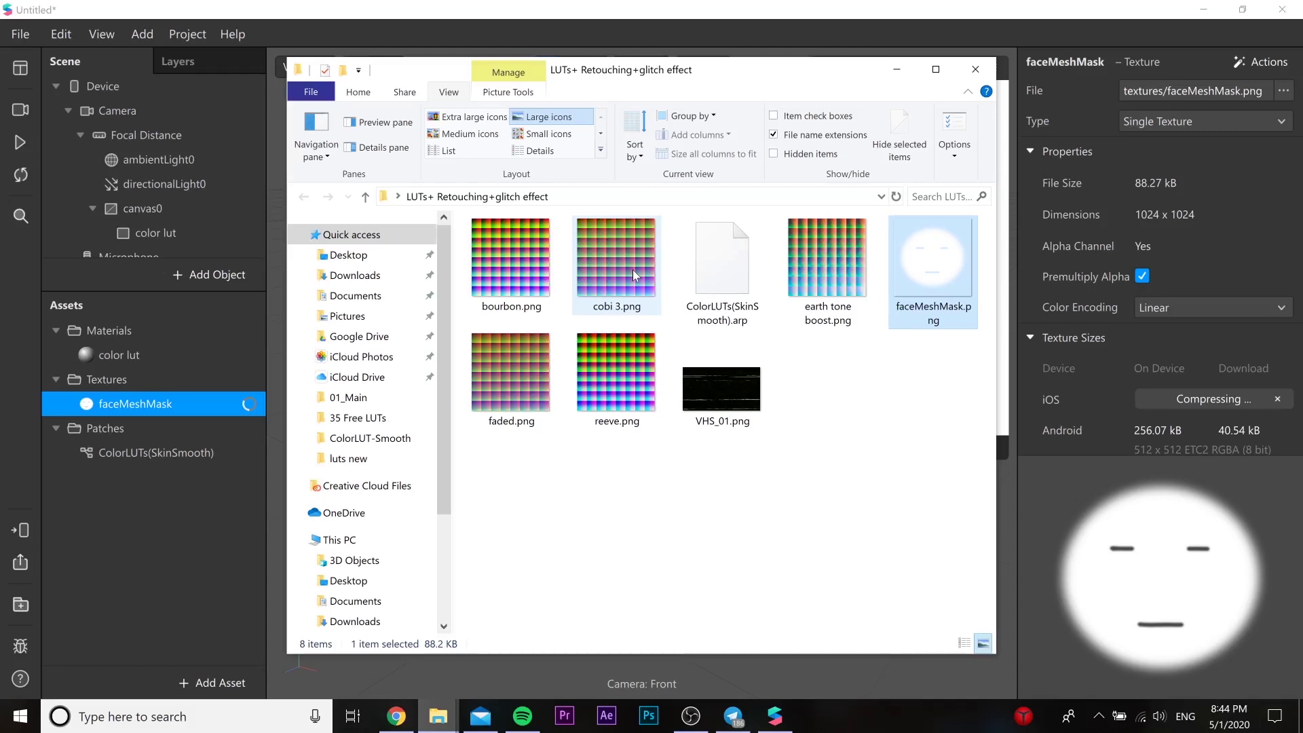
{"action": "left_click_drag", "start_coordinate": [635, 275], "coordinate": [196, 489]}
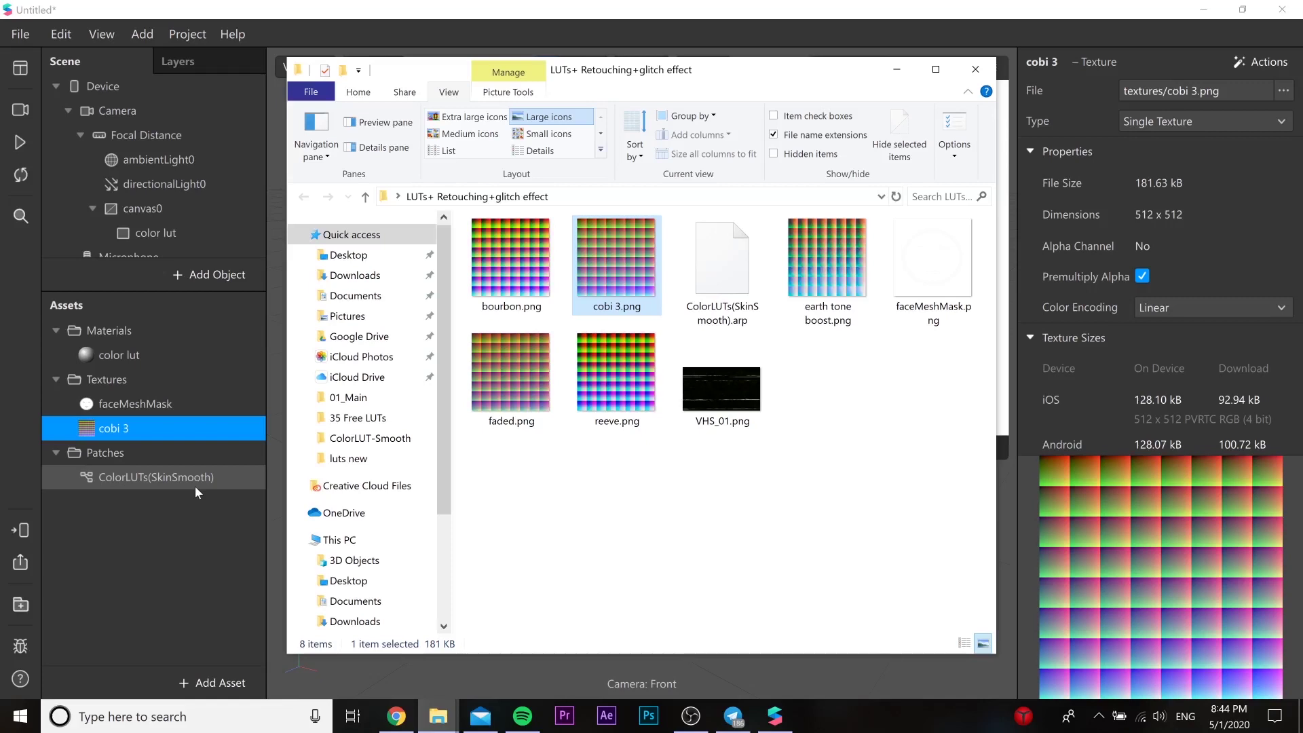
{"action": "scroll", "coordinate": [1136, 311], "scroll_direction": "down", "scroll_amount": 3}
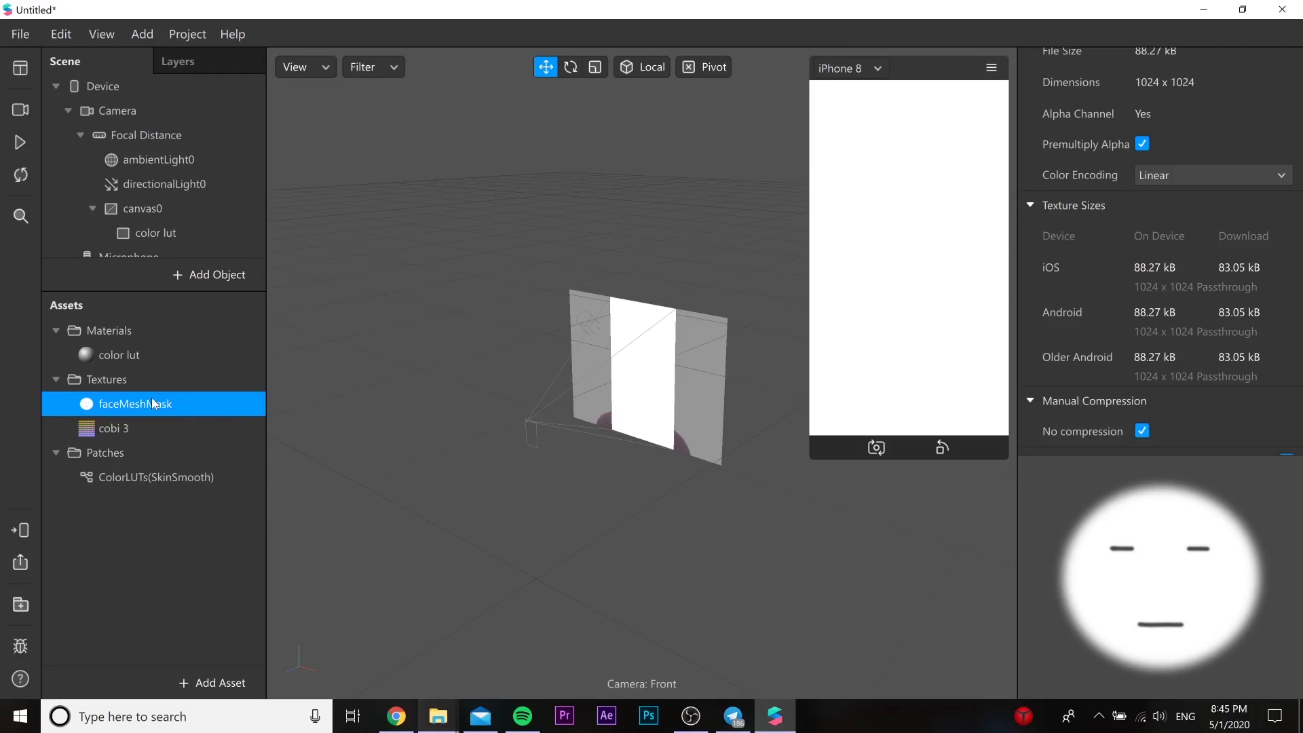
Show the Patch Editor and add the ColorLUTs(SkinSmooth) patch plus a color lut Diffuse Texture patch
{"action": "left_click", "coordinate": [116, 31]}
{"action": "left_click", "coordinate": [133, 109]}
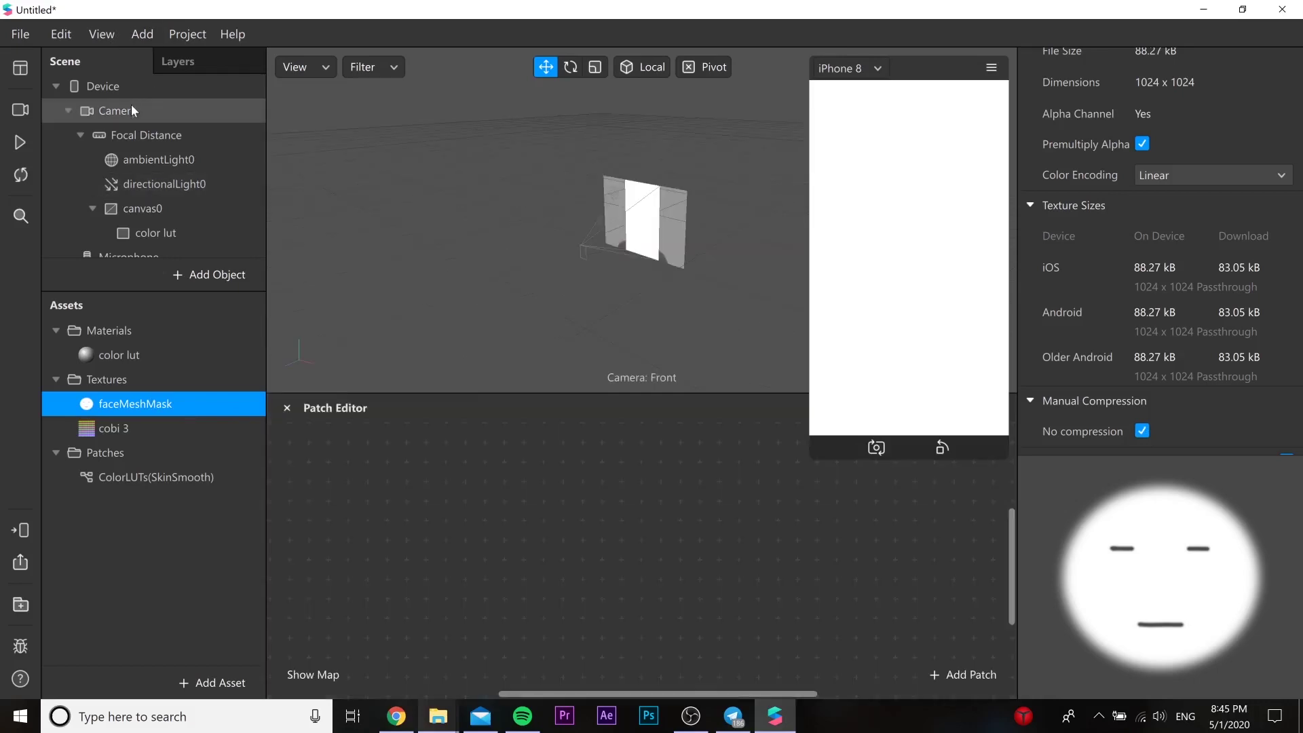
{"action": "left_click_drag", "start_coordinate": [136, 477], "coordinate": [585, 491]}
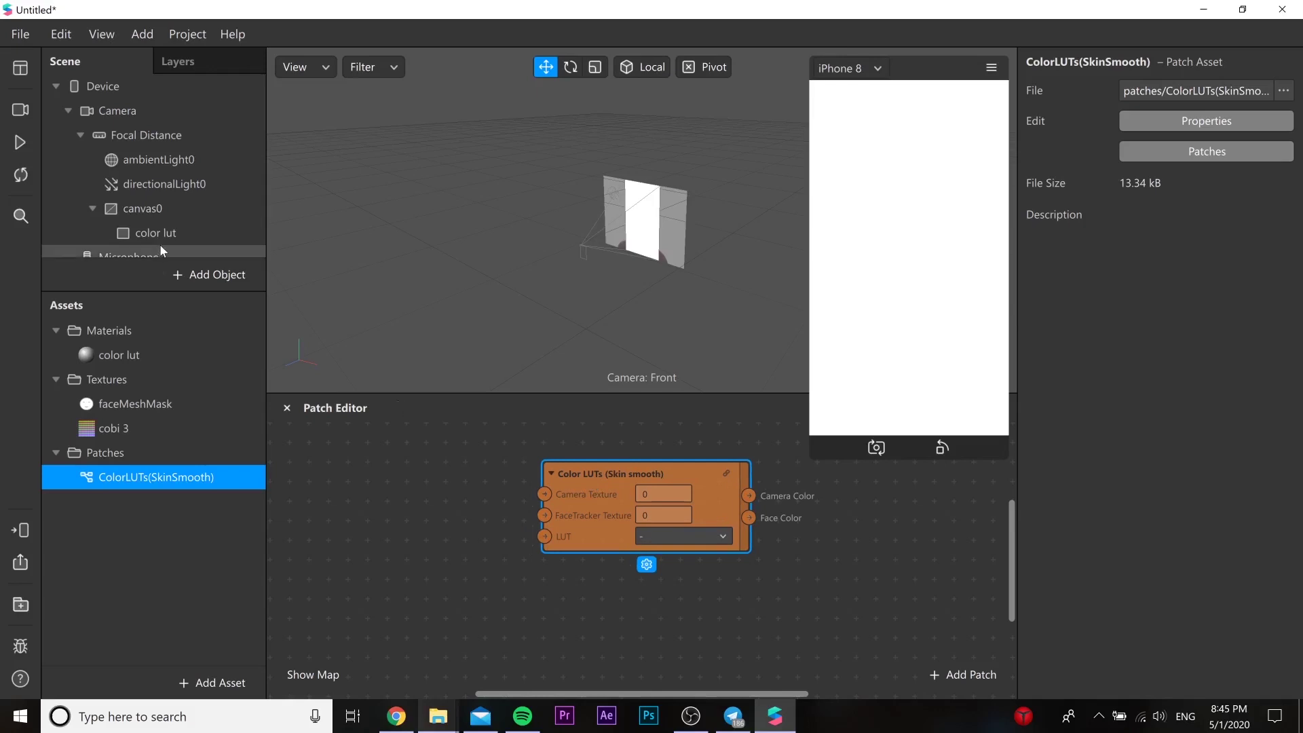
{"action": "left_click", "coordinate": [119, 354]}
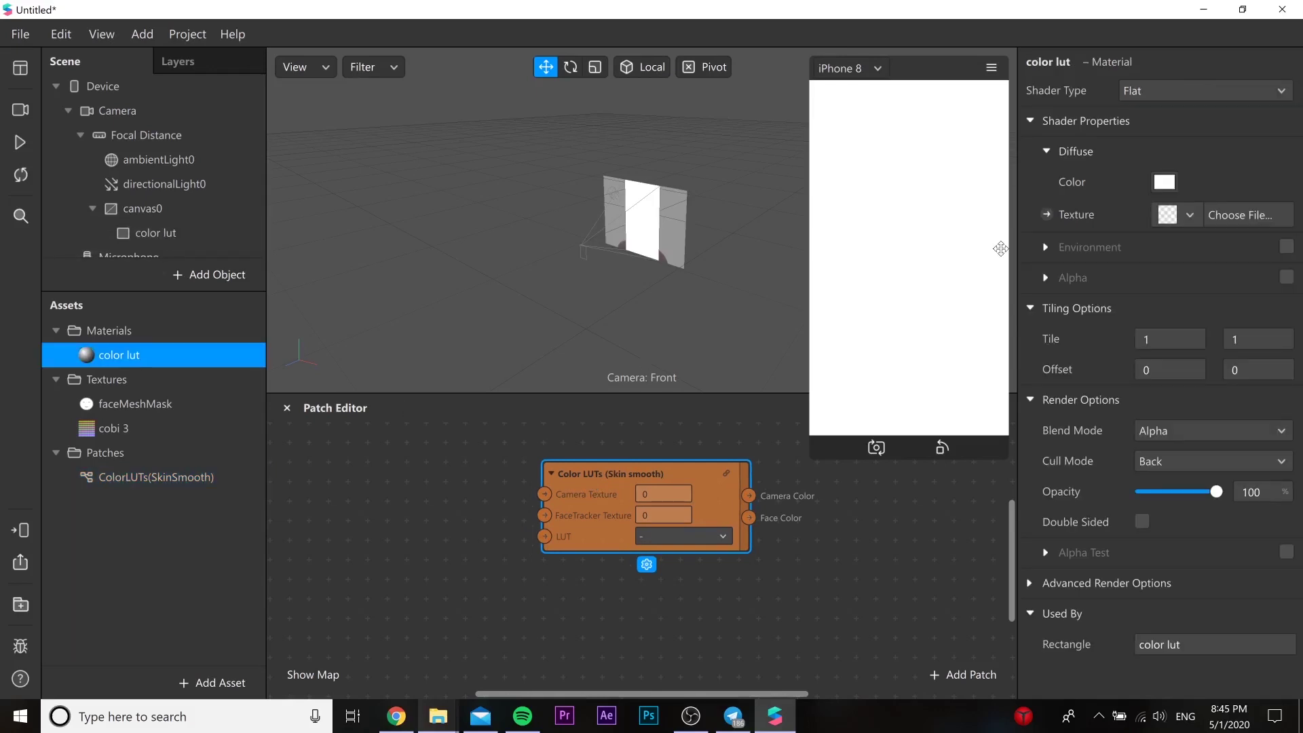
{"action": "left_click", "coordinate": [1047, 214]}
{"action": "left_click_drag", "start_coordinate": [668, 568], "coordinate": [848, 473]}
Inspect the ColorLUTs patch, cobi 3 and faceMeshMask texture properties
{"action": "left_click", "coordinate": [261, 484]}
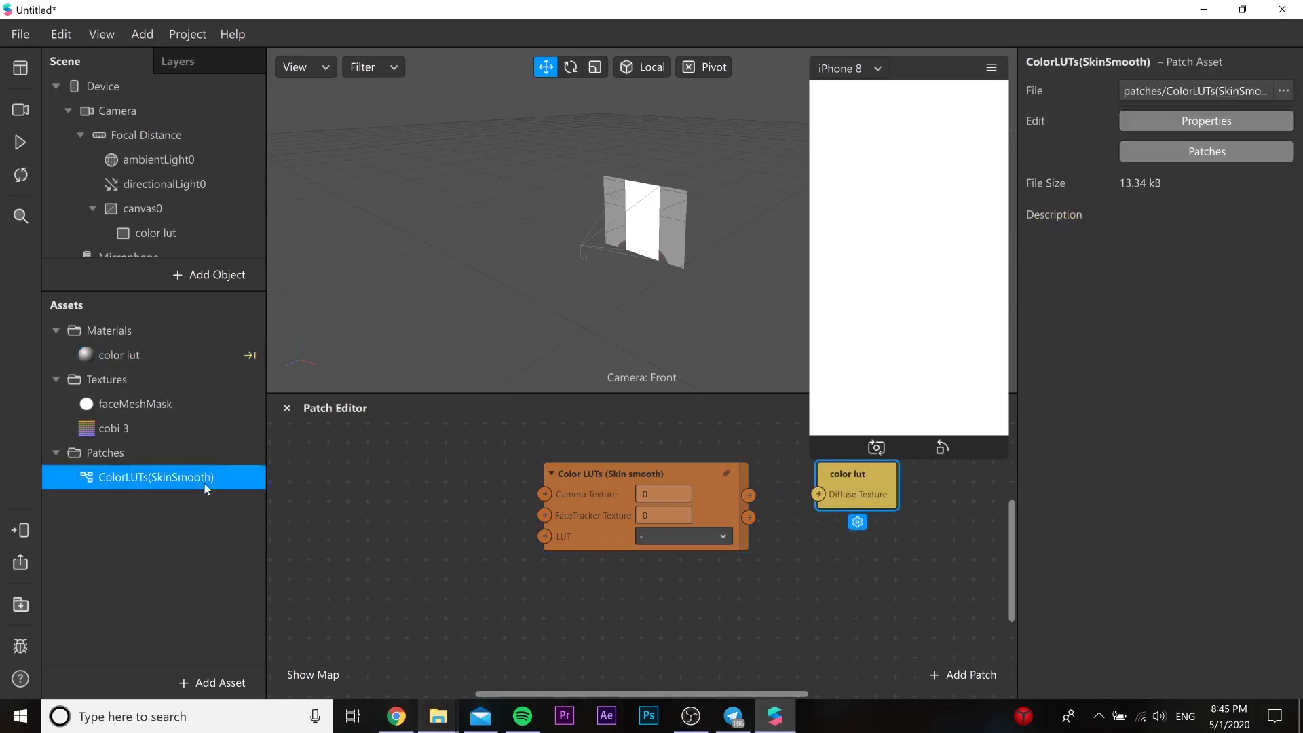
{"action": "left_click", "coordinate": [153, 428]}
{"action": "left_click", "coordinate": [158, 407]}
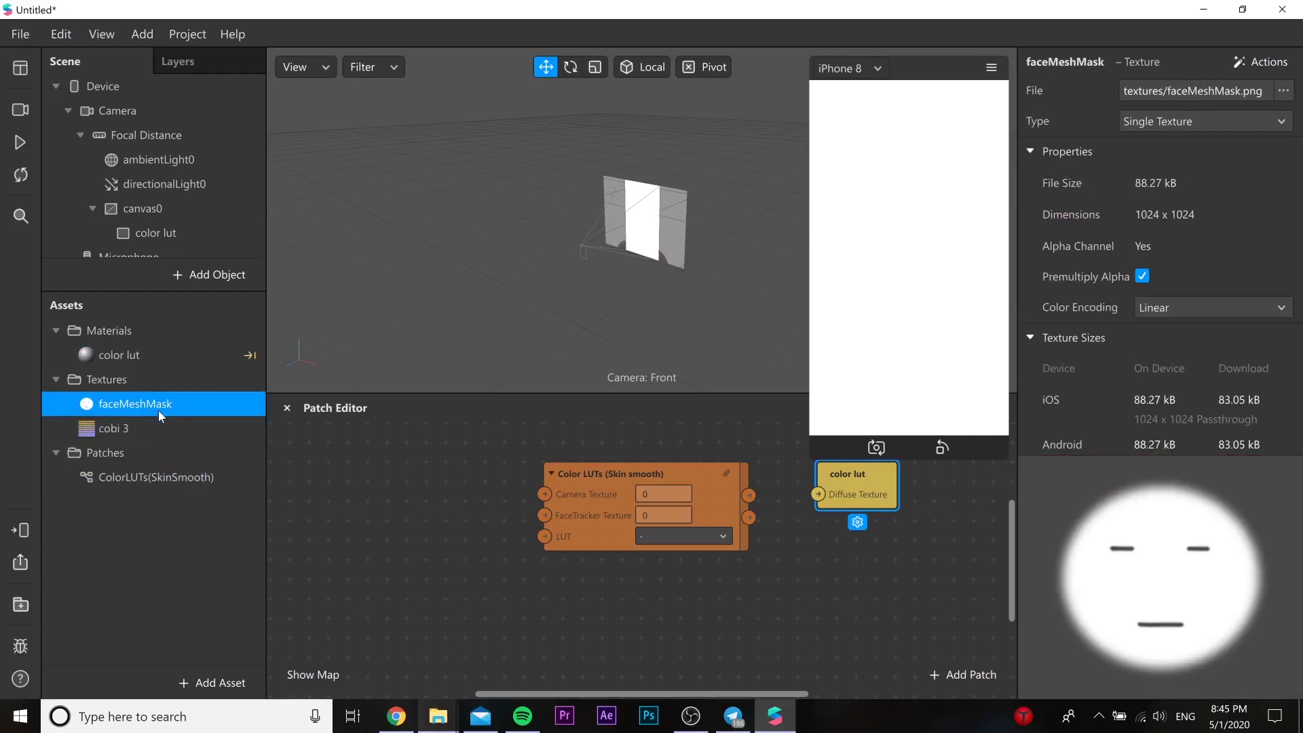
Enable Texture Extraction on the Camera to create a camera texture
{"action": "left_click", "coordinate": [120, 109]}
{"action": "left_click", "coordinate": [1287, 212]}
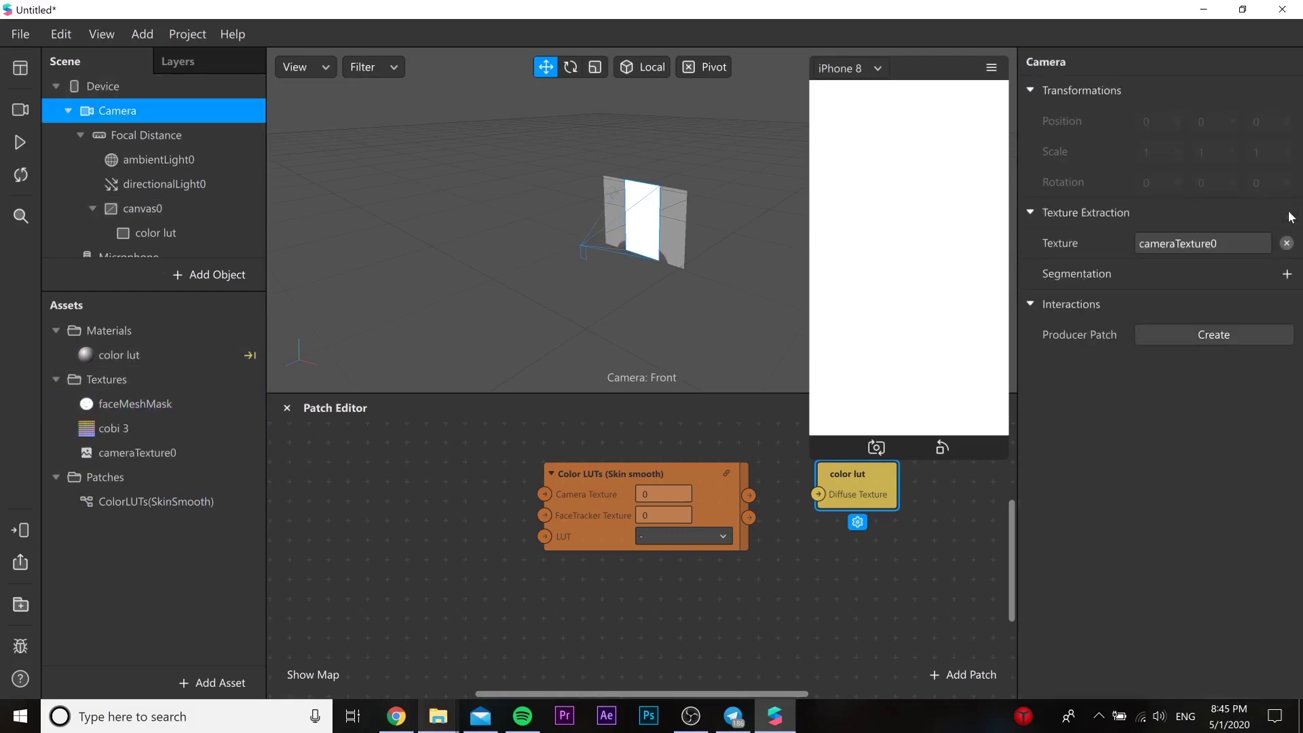
{"action": "scroll", "coordinate": [181, 239], "scroll_direction": "down", "scroll_amount": 1}
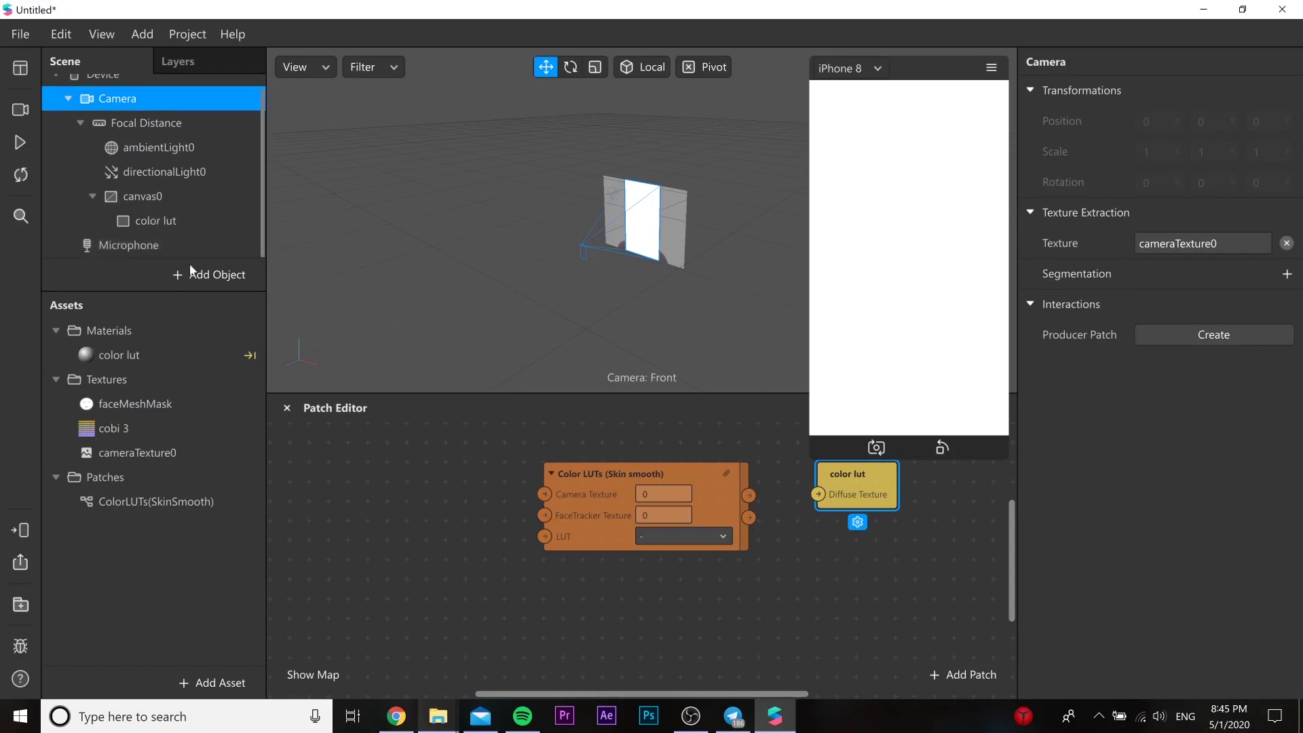
Insert a Face Tracker into the scene
{"action": "left_click", "coordinate": [193, 275]}
{"action": "scroll", "coordinate": [125, 466], "scroll_direction": "down", "scroll_amount": 2}
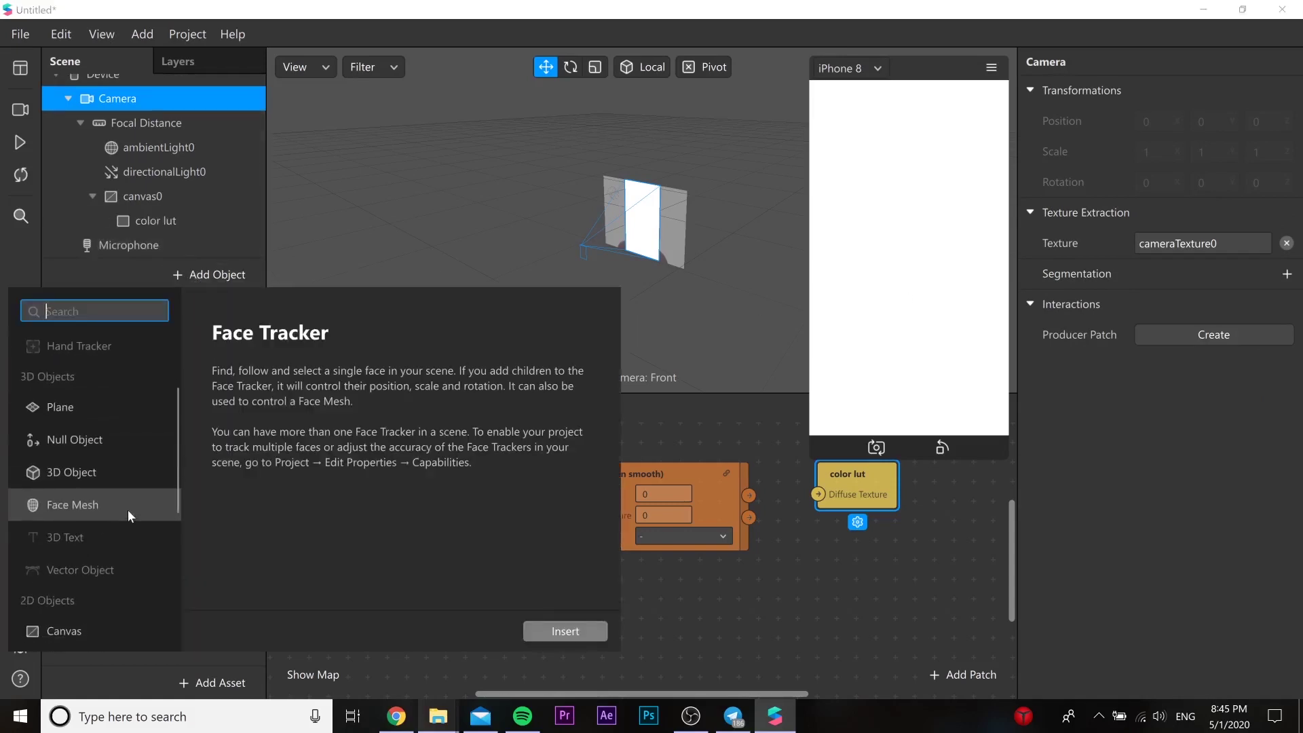
{"action": "left_click", "coordinate": [129, 504]}
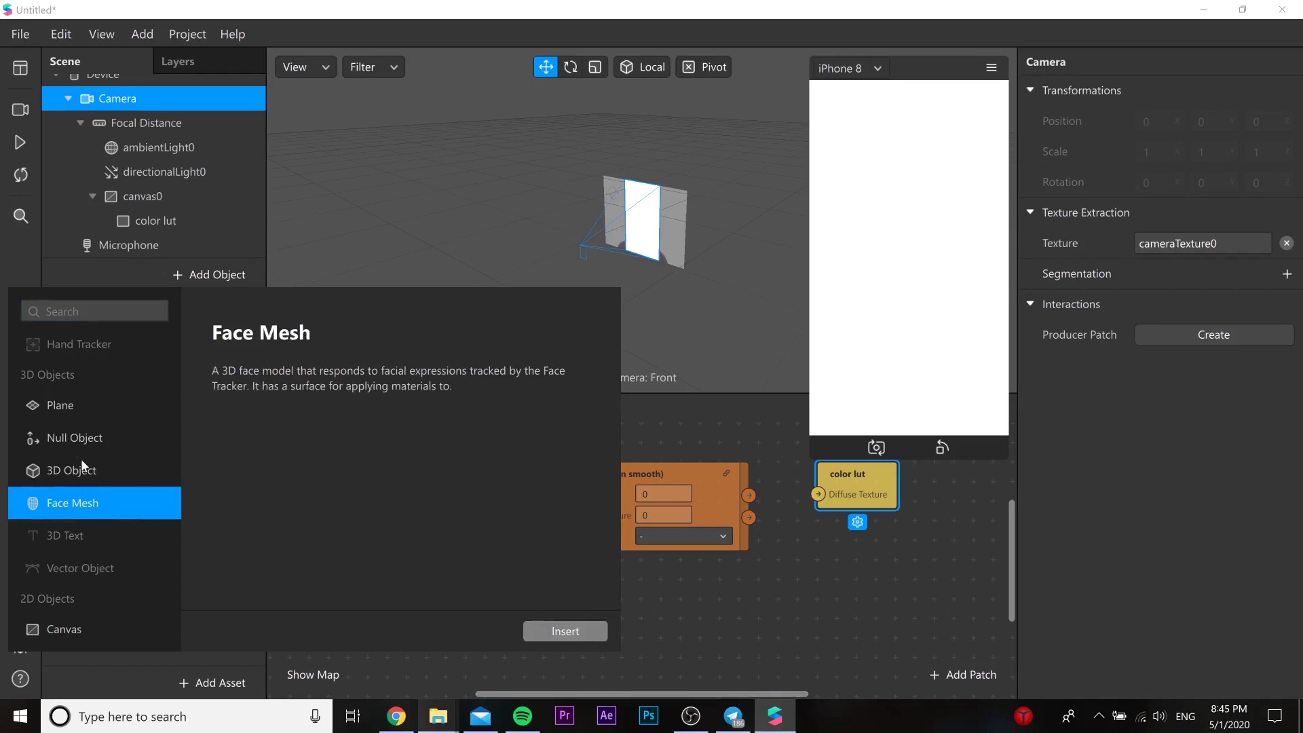
{"action": "scroll", "coordinate": [83, 464], "scroll_direction": "up", "scroll_amount": 3}
{"action": "left_click", "coordinate": [80, 378]}
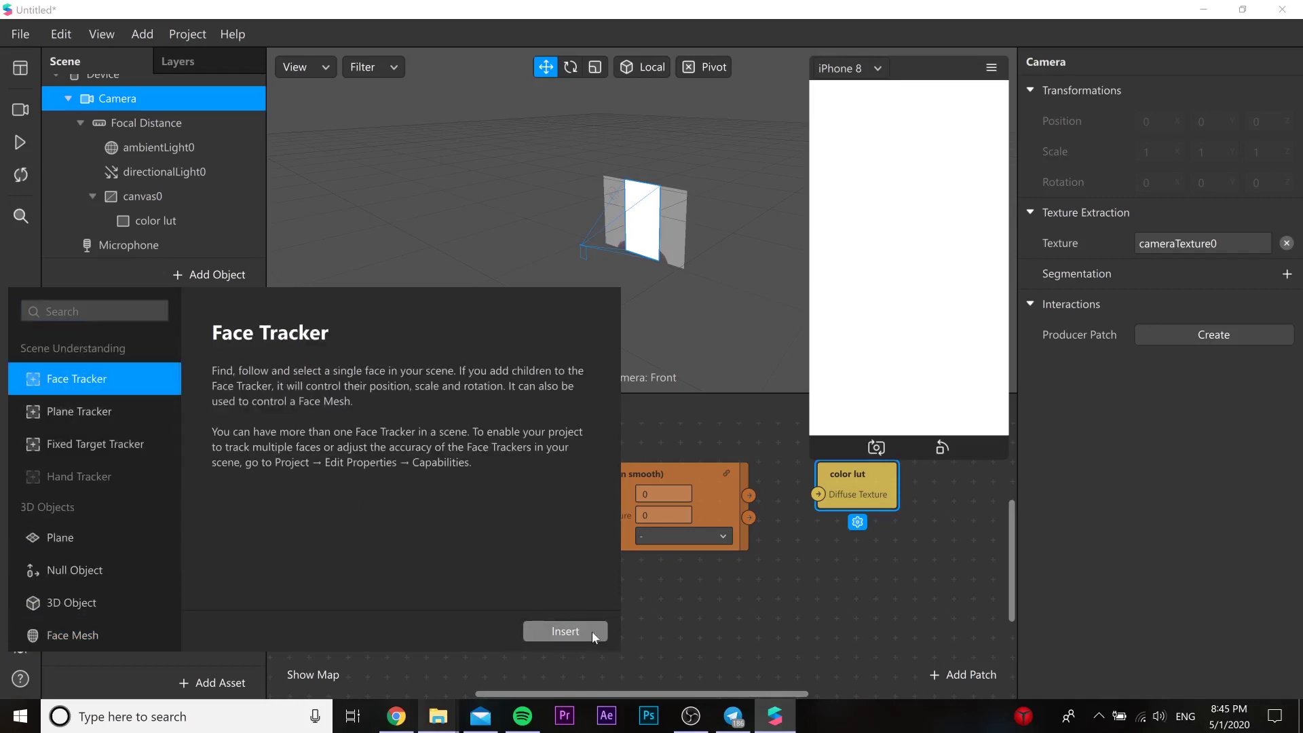
{"action": "left_click", "coordinate": [591, 631]}
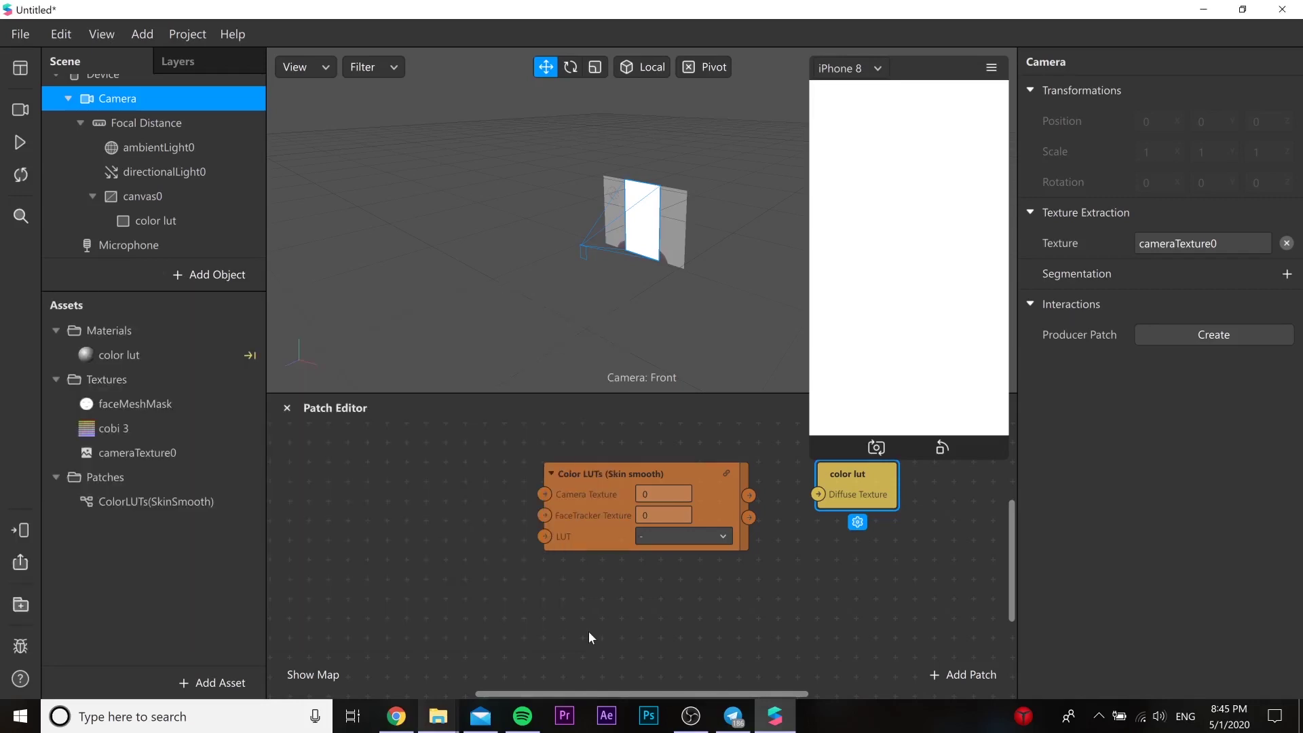
Add a Face Mesh as a child of faceTracker0
{"action": "scroll", "coordinate": [168, 248], "scroll_direction": "down", "scroll_amount": 1}
{"action": "right_click", "coordinate": [173, 221]}
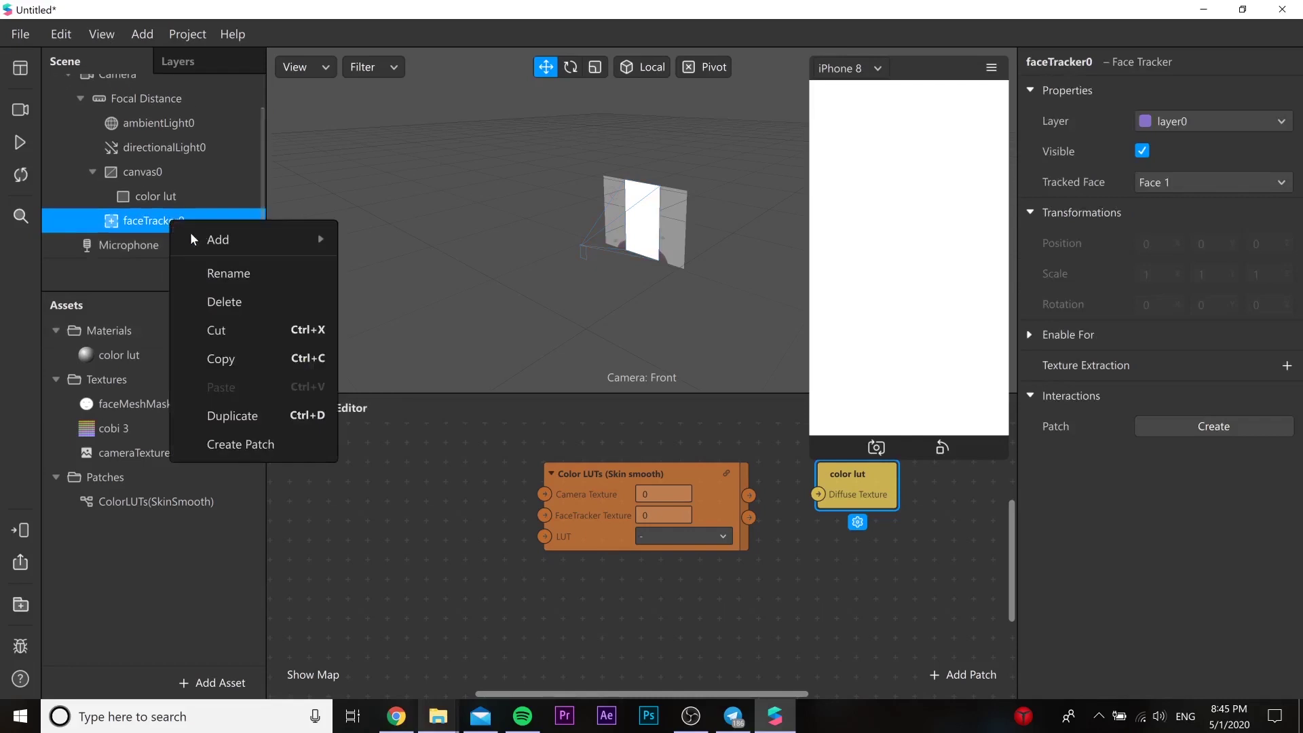
{"action": "mouse_move", "coordinate": [275, 245]}
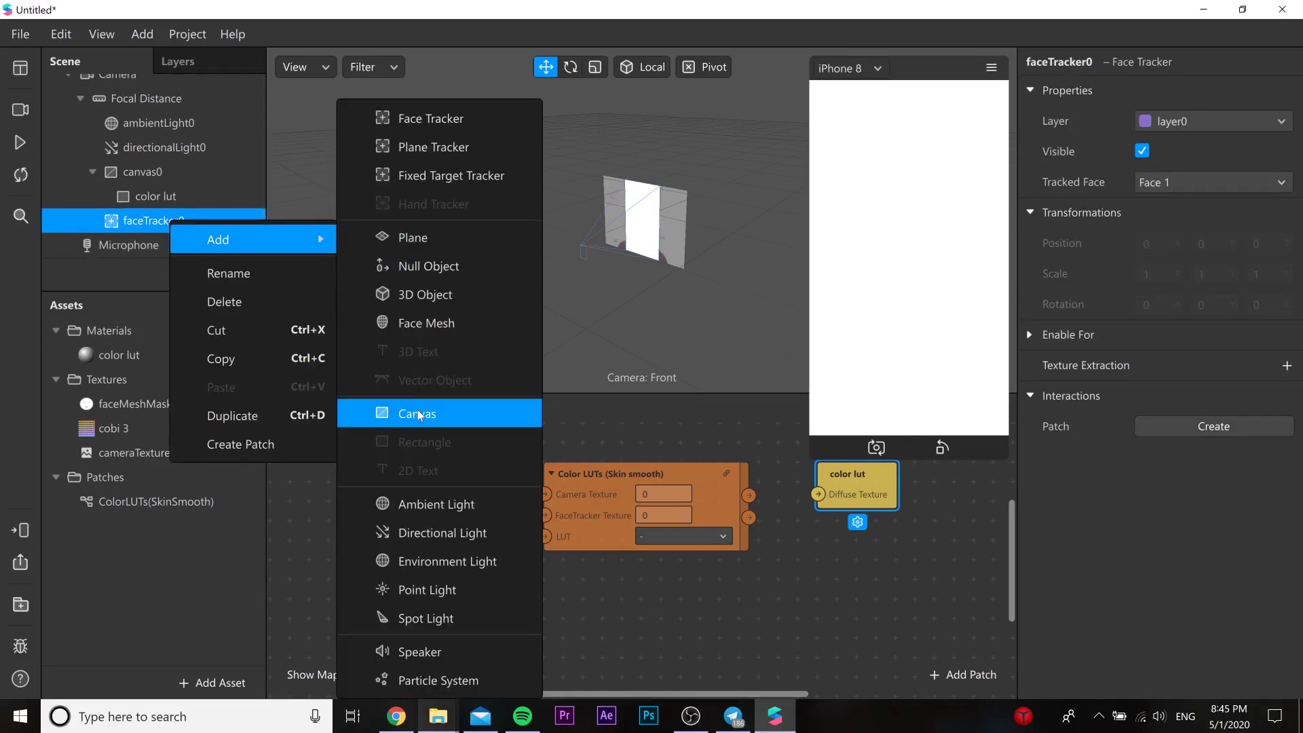
{"action": "left_click", "coordinate": [438, 326]}
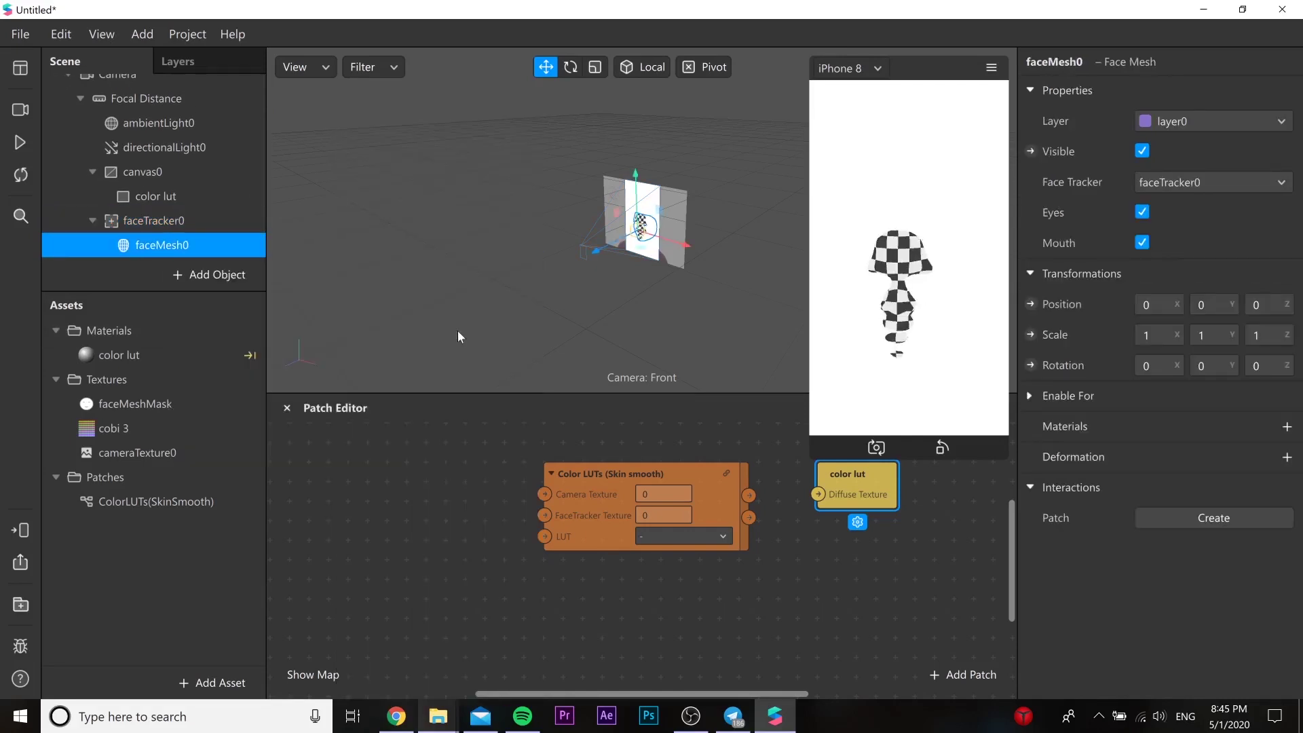
Give the face mesh a new material 'retouching' using the Retouching shader at 23% skin smoothing
{"action": "left_click", "coordinate": [1287, 427]}
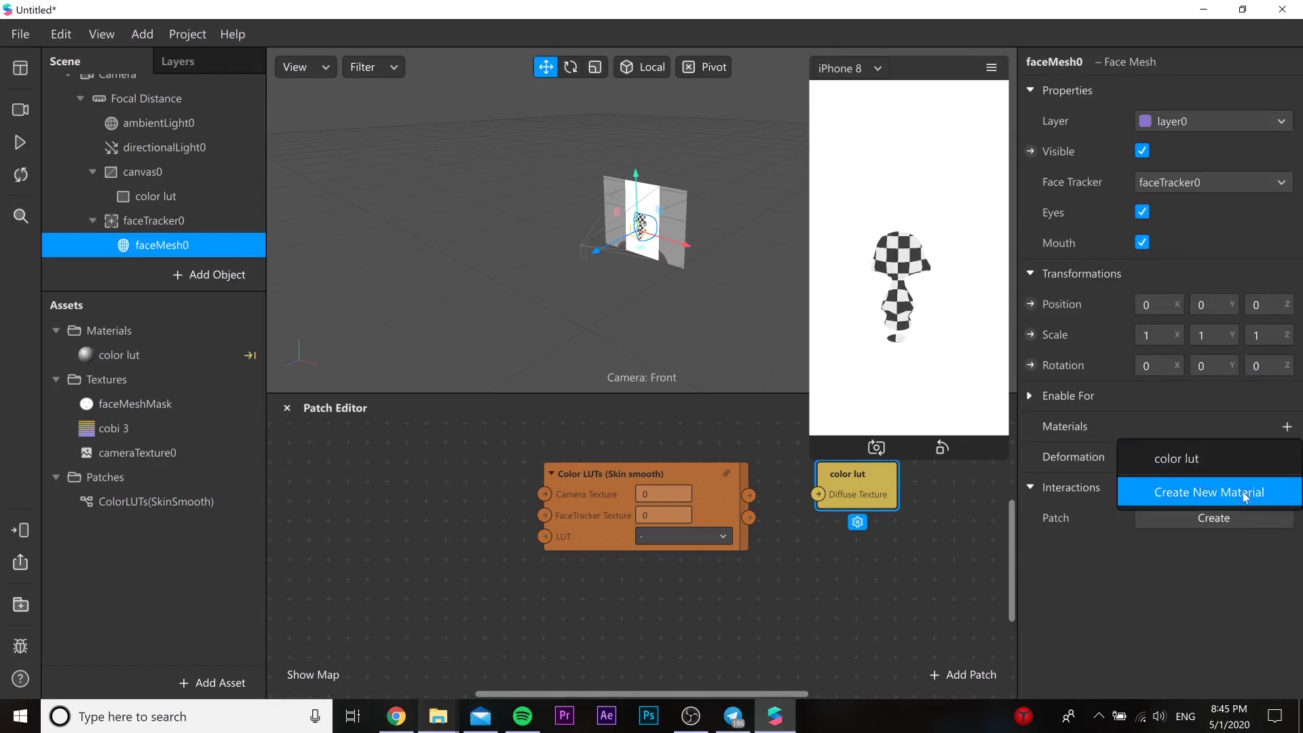
{"action": "left_click", "coordinate": [1188, 493]}
{"action": "double_click", "coordinate": [231, 386]}
{"action": "type", "text": "retouching"}
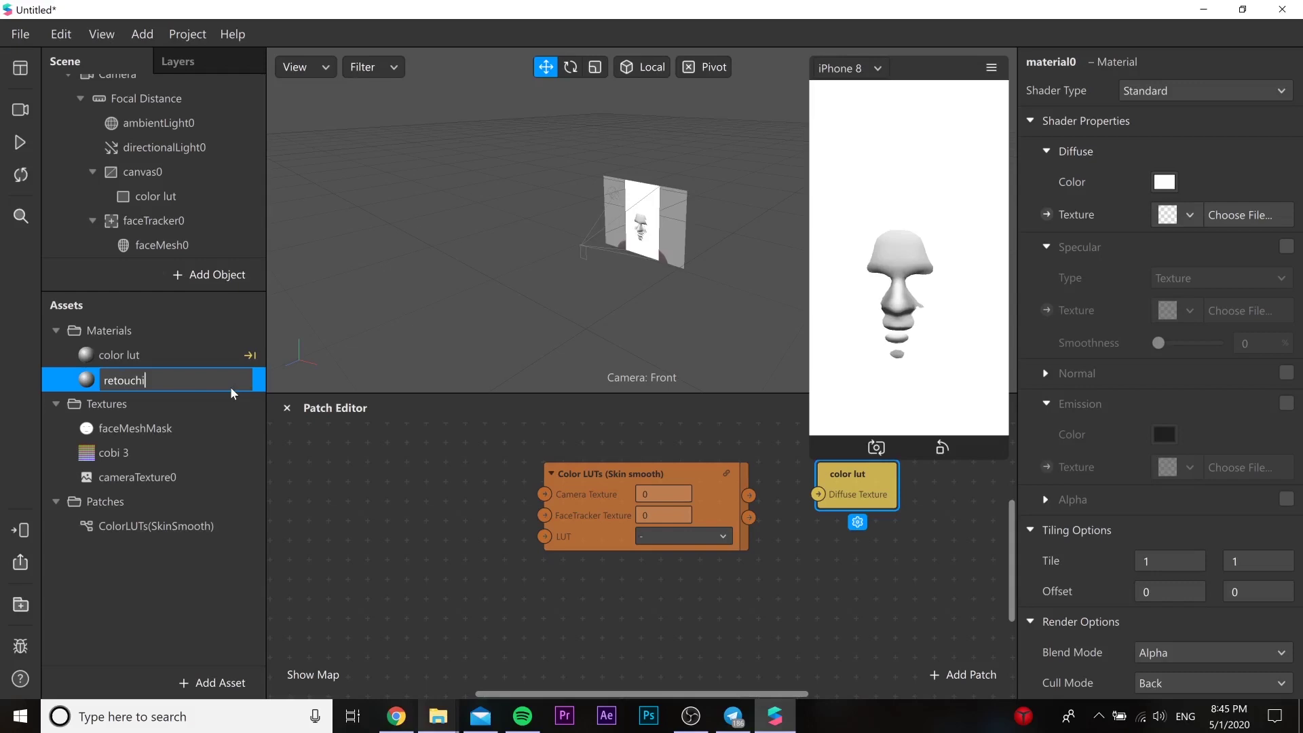
{"action": "key", "text": "Return"}
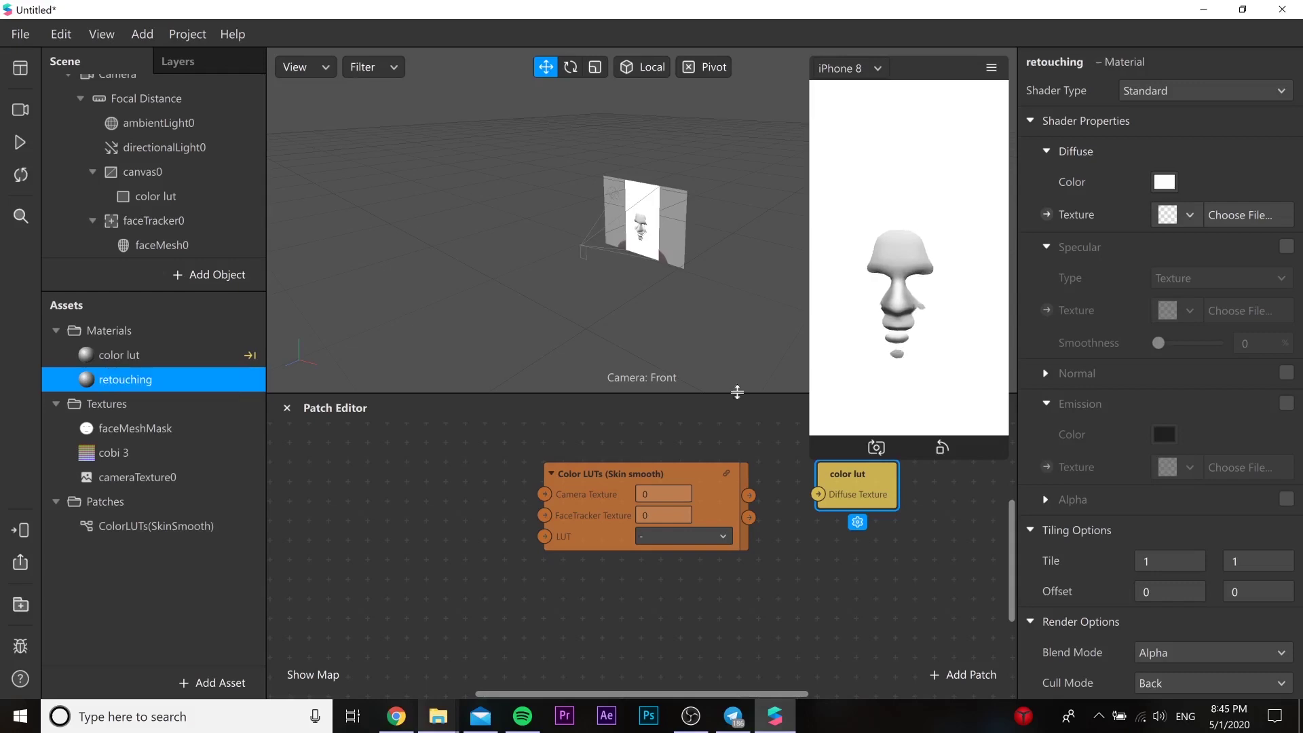
{"action": "left_click", "coordinate": [1198, 90]}
{"action": "left_click", "coordinate": [1193, 218]}
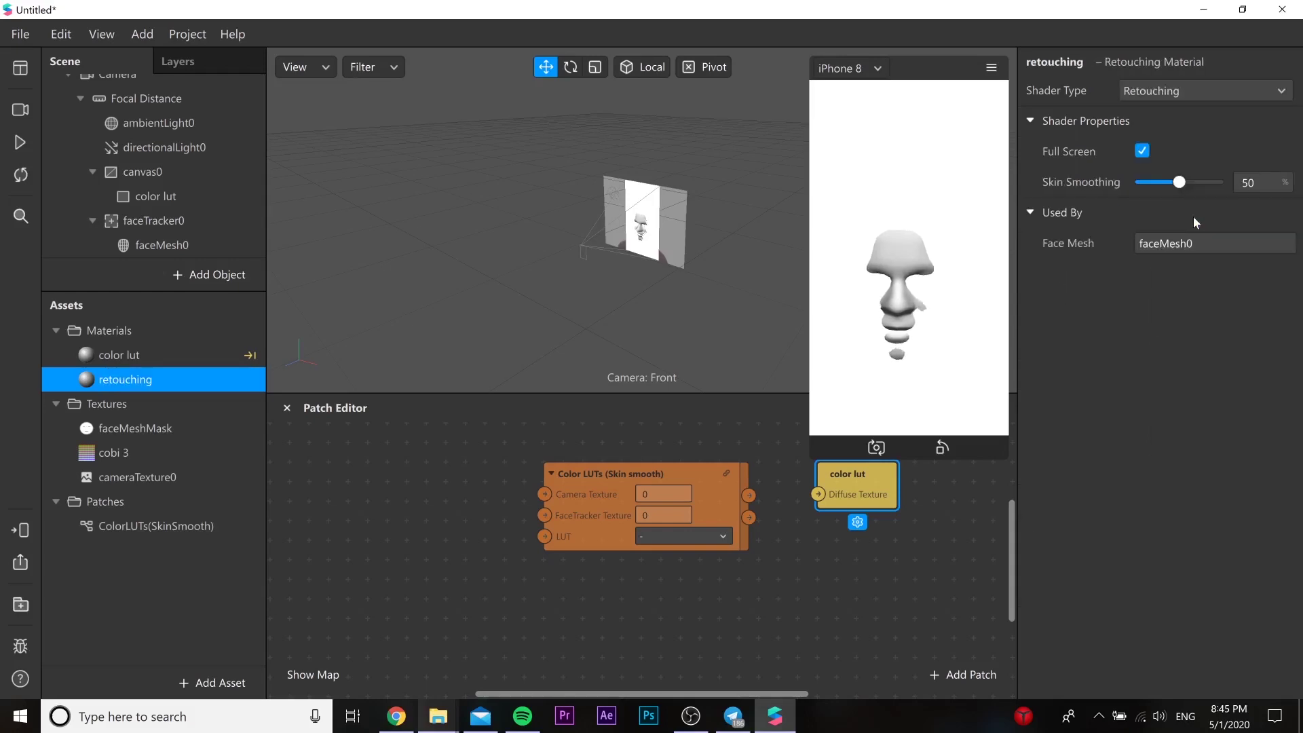
{"action": "left_click_drag", "start_coordinate": [1179, 182], "coordinate": [1159, 182]}
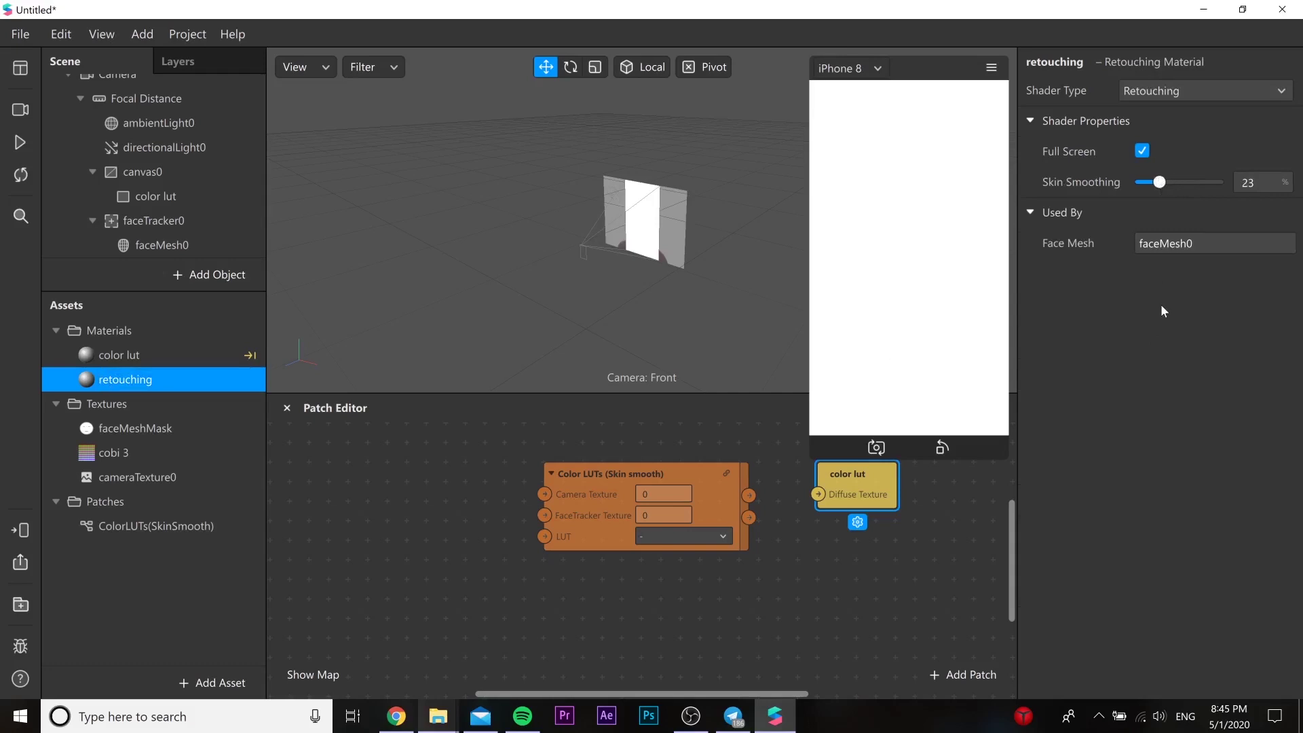
Rename faceMesh0 to 'retouching'
{"action": "double_click", "coordinate": [171, 244]}
{"action": "type", "text": "retouchi"}
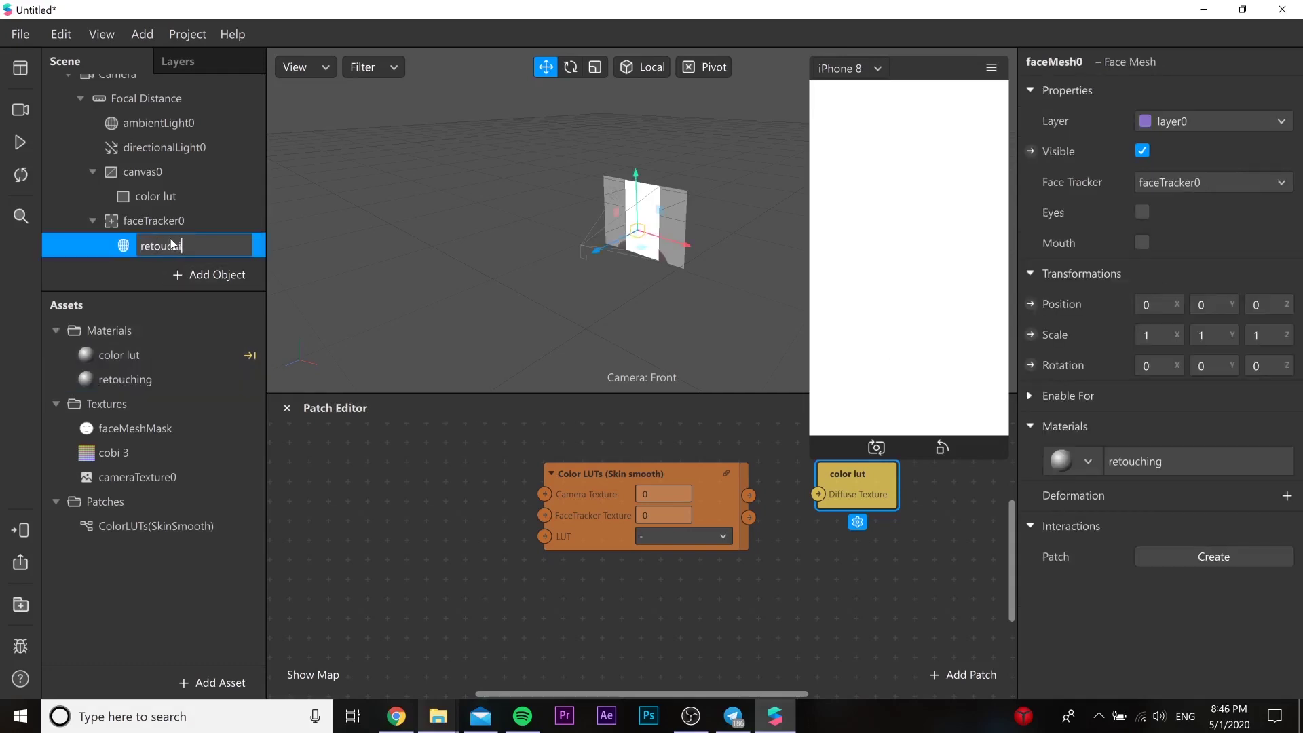
{"action": "type", "text": "ng"}
{"action": "key", "text": "Return"}
Add another Face Mesh under faceTracker0 and name it 'skin'
{"action": "right_click", "coordinate": [179, 218]}
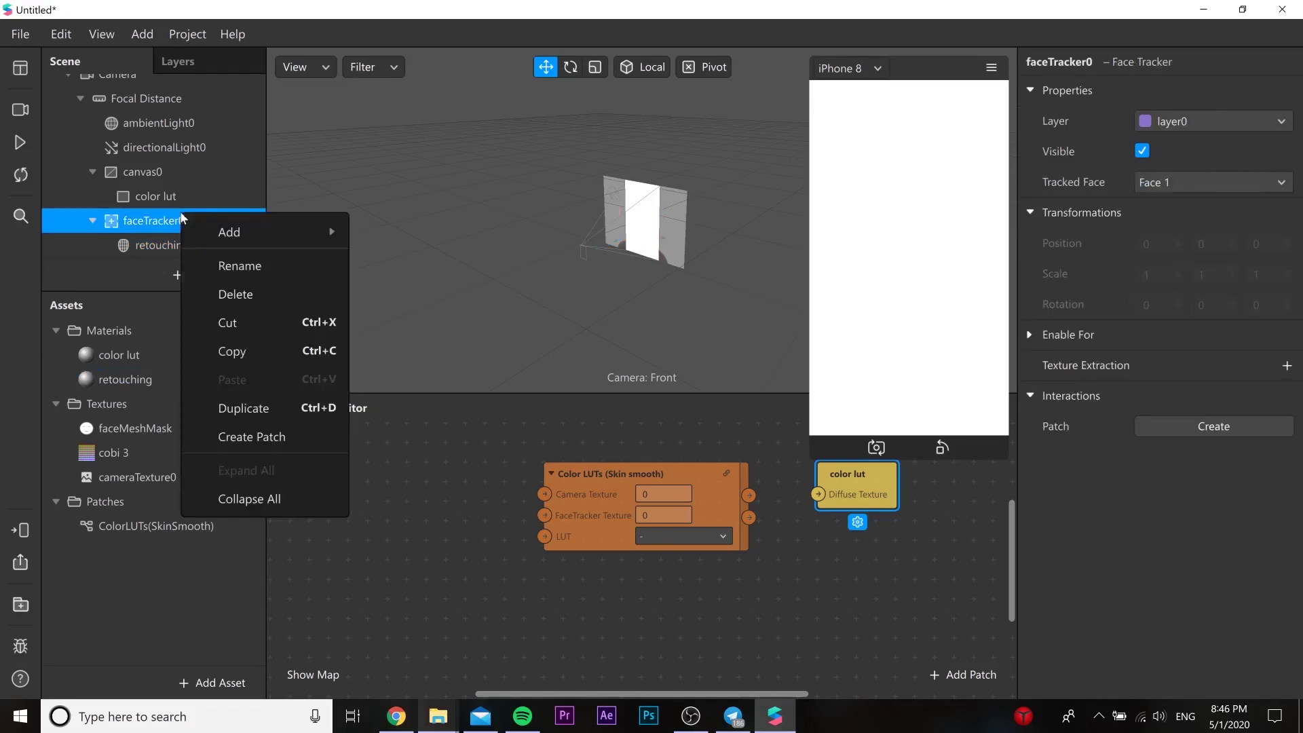
{"action": "mouse_move", "coordinate": [303, 235]}
{"action": "left_click", "coordinate": [437, 322]}
{"action": "double_click", "coordinate": [181, 247]}
{"action": "type", "text": "skin"}
{"action": "key", "text": "Return"}
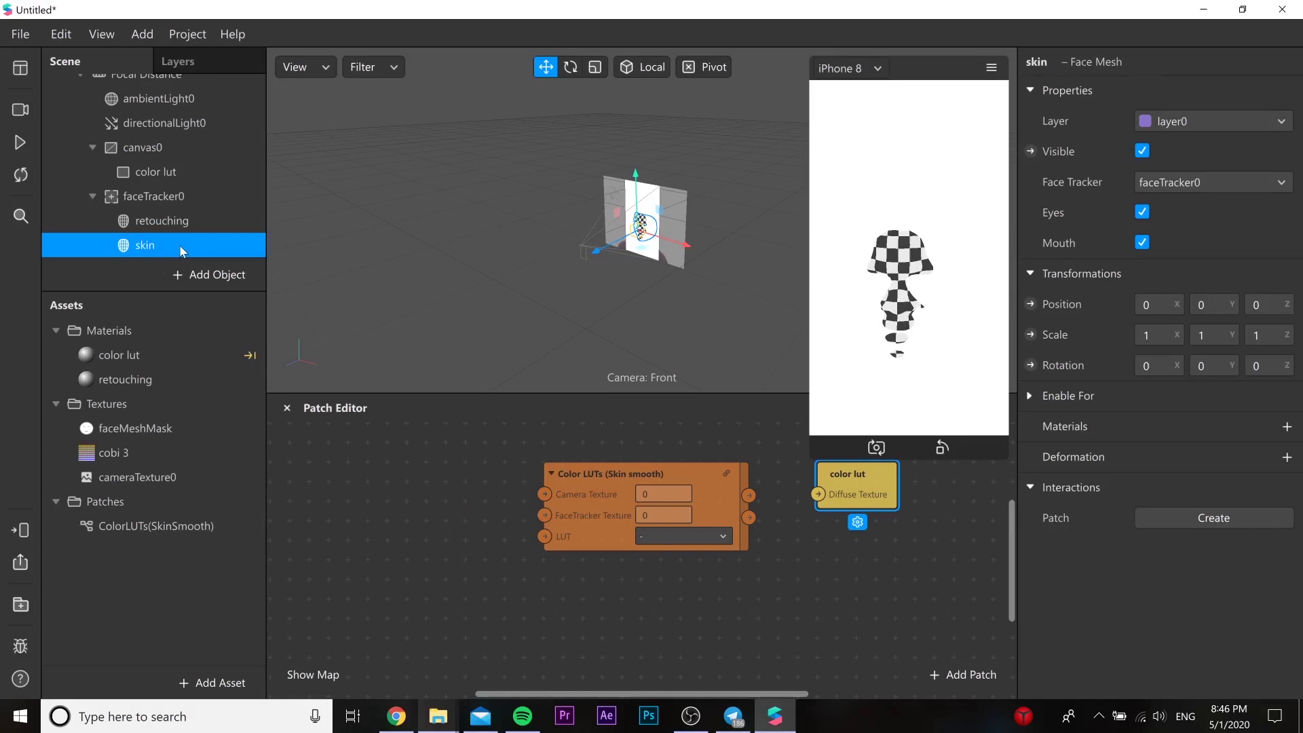
Create a new material for the skin mesh and rename it 'skin lut'
{"action": "left_click", "coordinate": [1287, 426]}
{"action": "left_click", "coordinate": [1231, 523]}
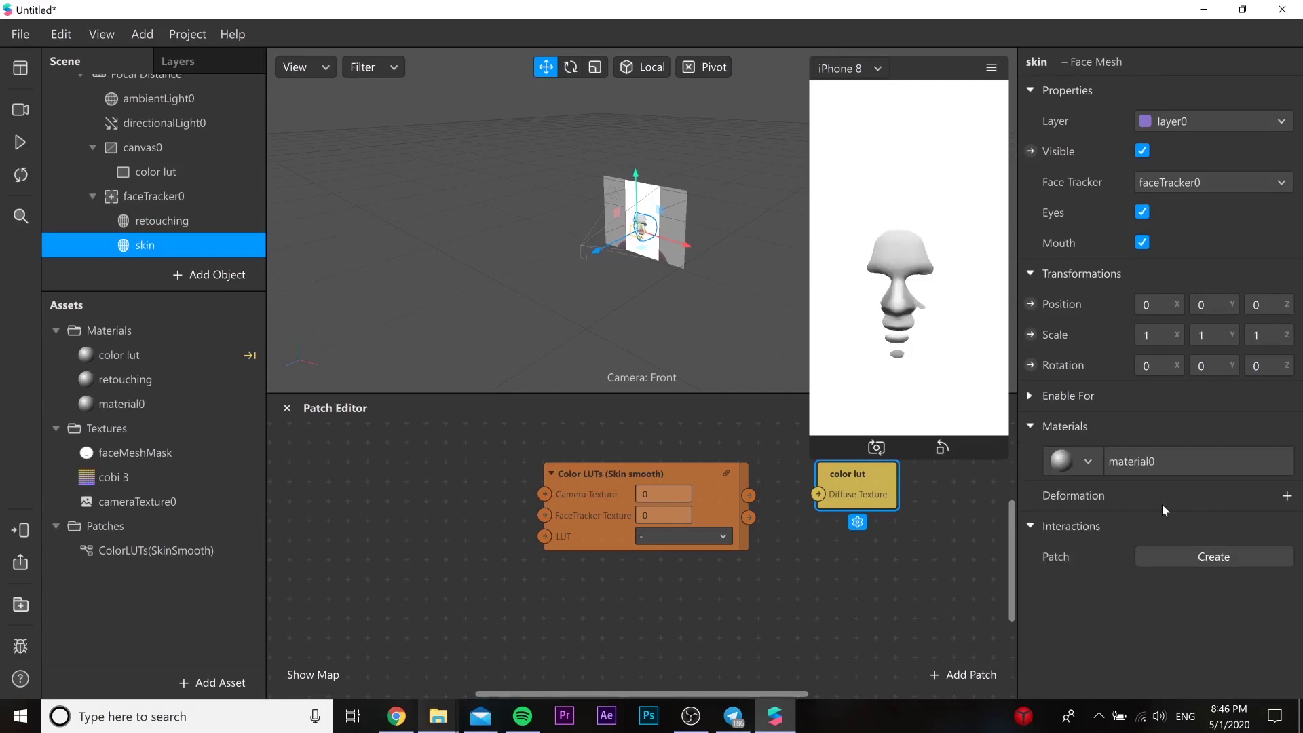
{"action": "left_click", "coordinate": [165, 405]}
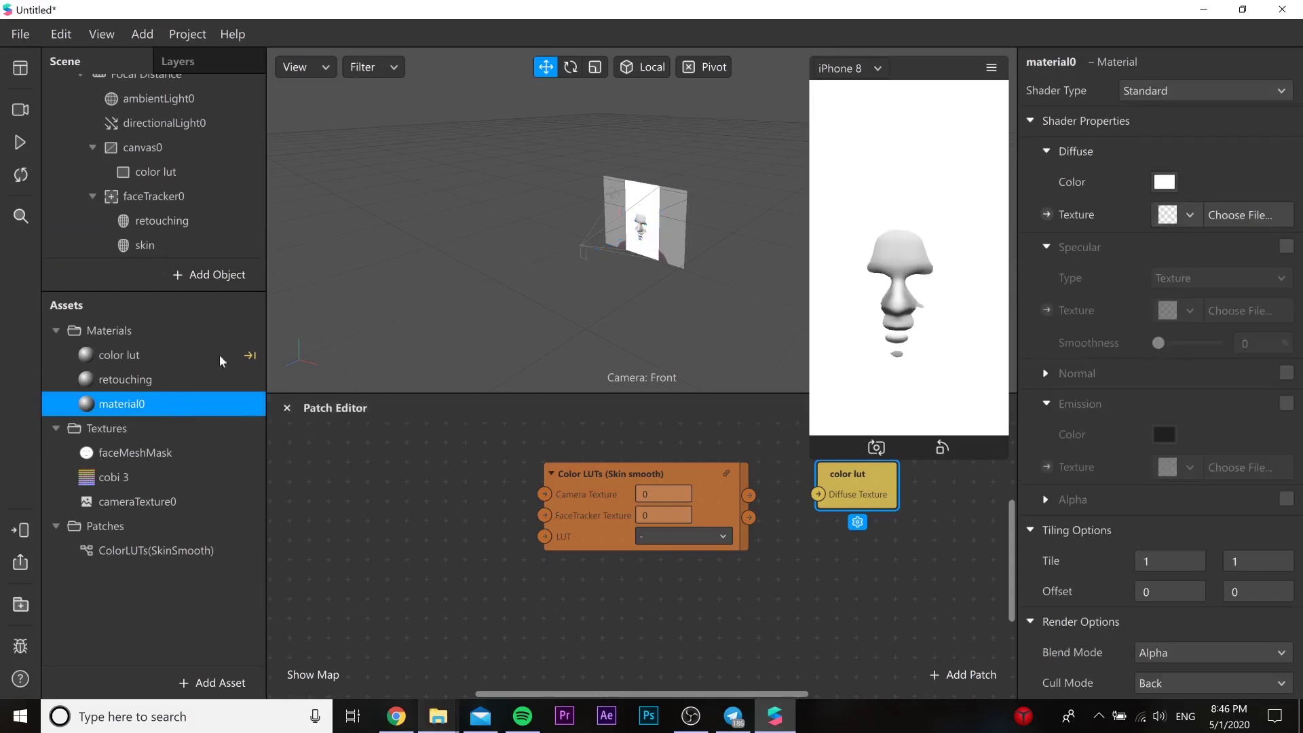
{"action": "double_click", "coordinate": [168, 410]}
{"action": "type", "text": "skin lut"}
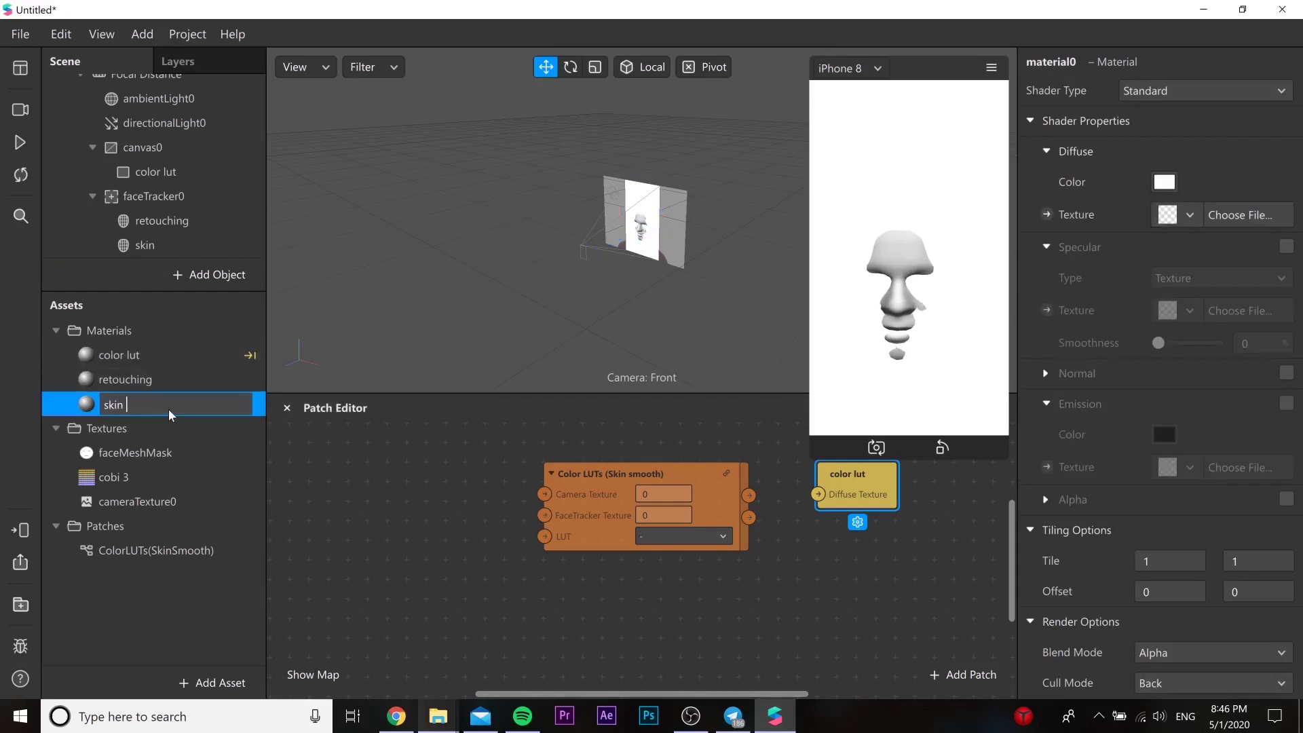
{"action": "key", "text": "Return"}
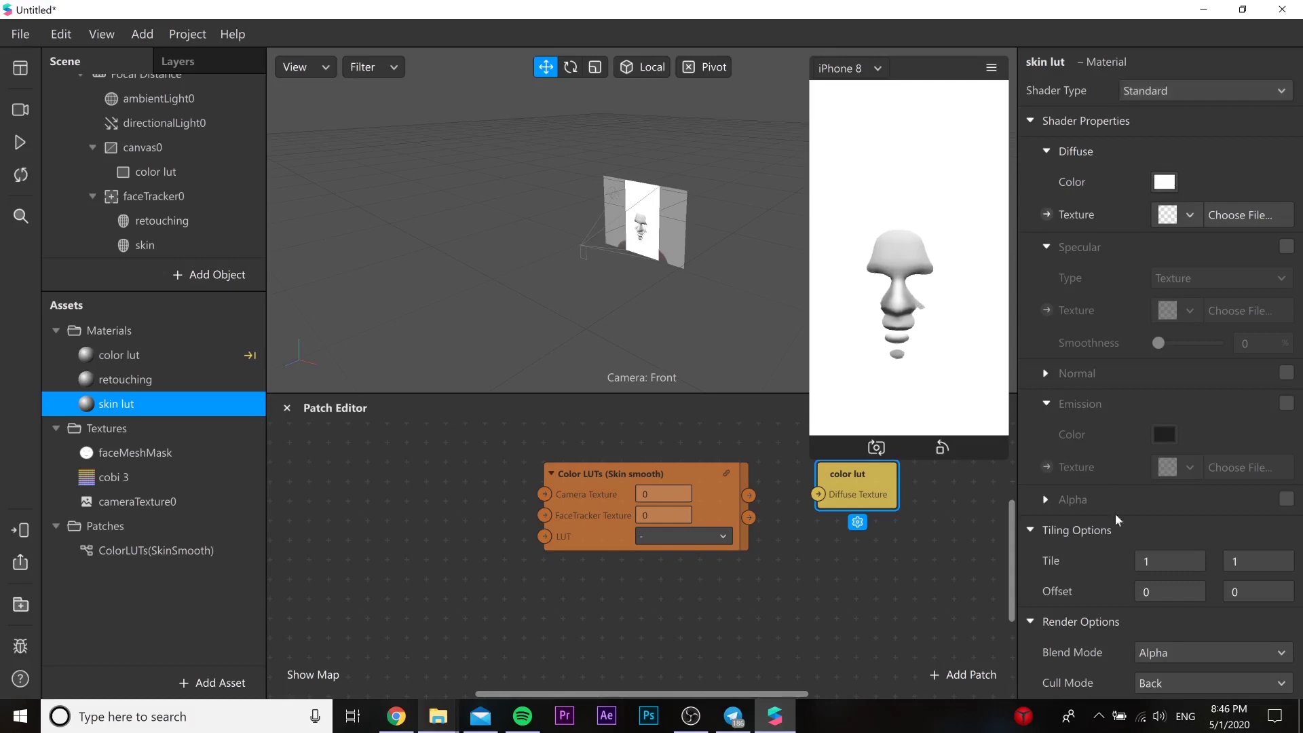
Enable Alpha on skin lut with faceMeshMask as its texture, then check the mesh assignments
{"action": "left_click", "coordinate": [1046, 500]}
{"action": "left_click", "coordinate": [1286, 499]}
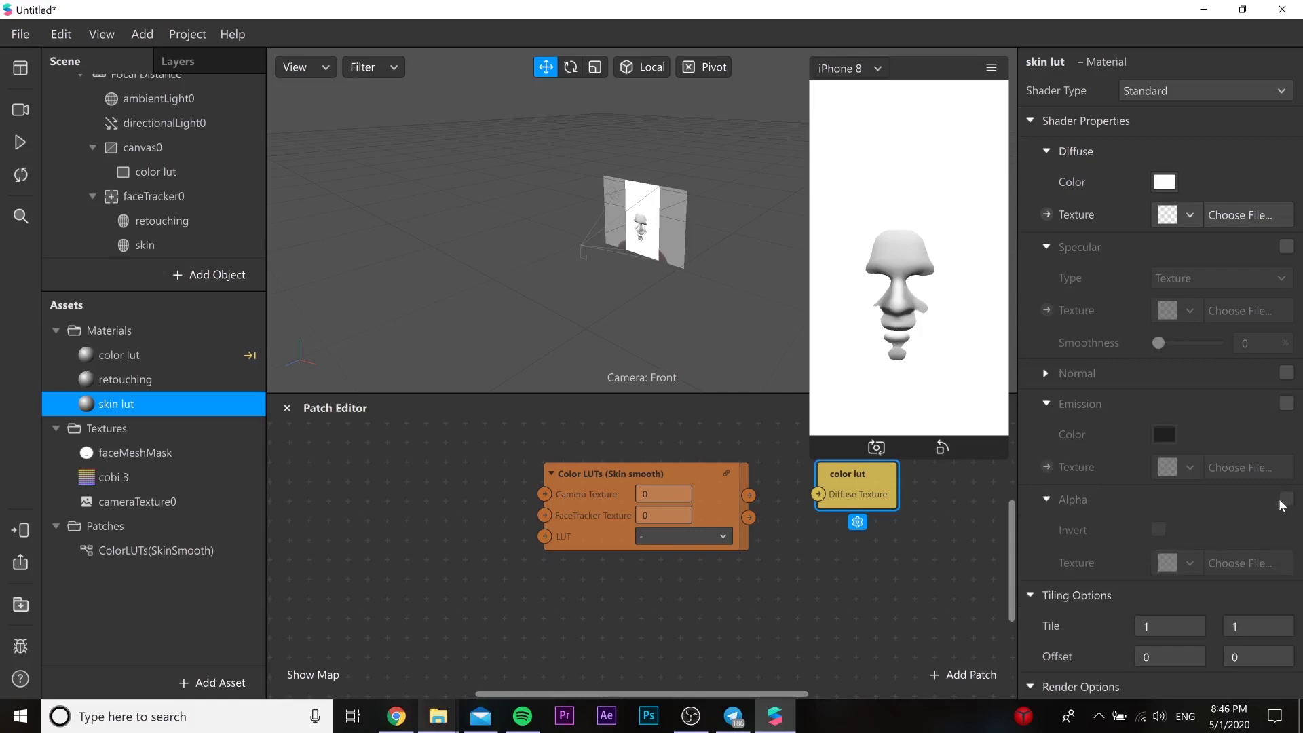
{"action": "left_click", "coordinate": [1191, 562]}
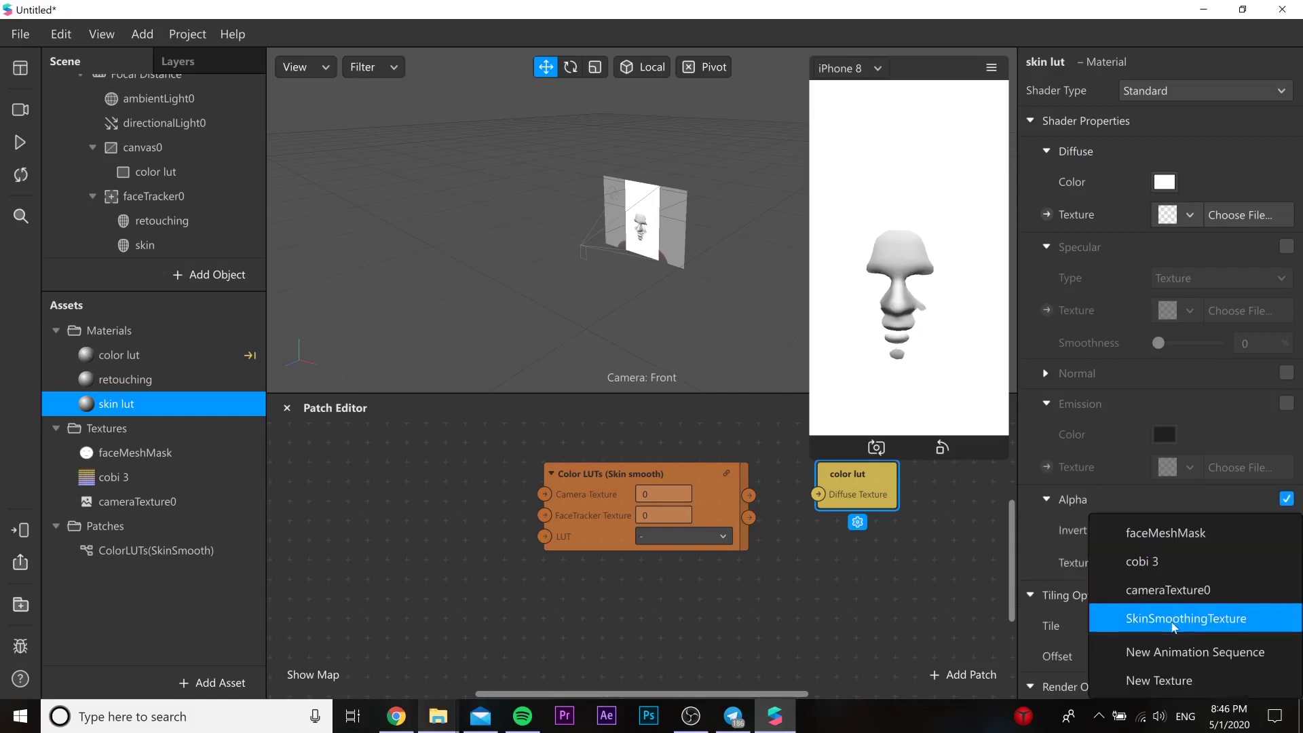
{"action": "left_click", "coordinate": [1179, 533]}
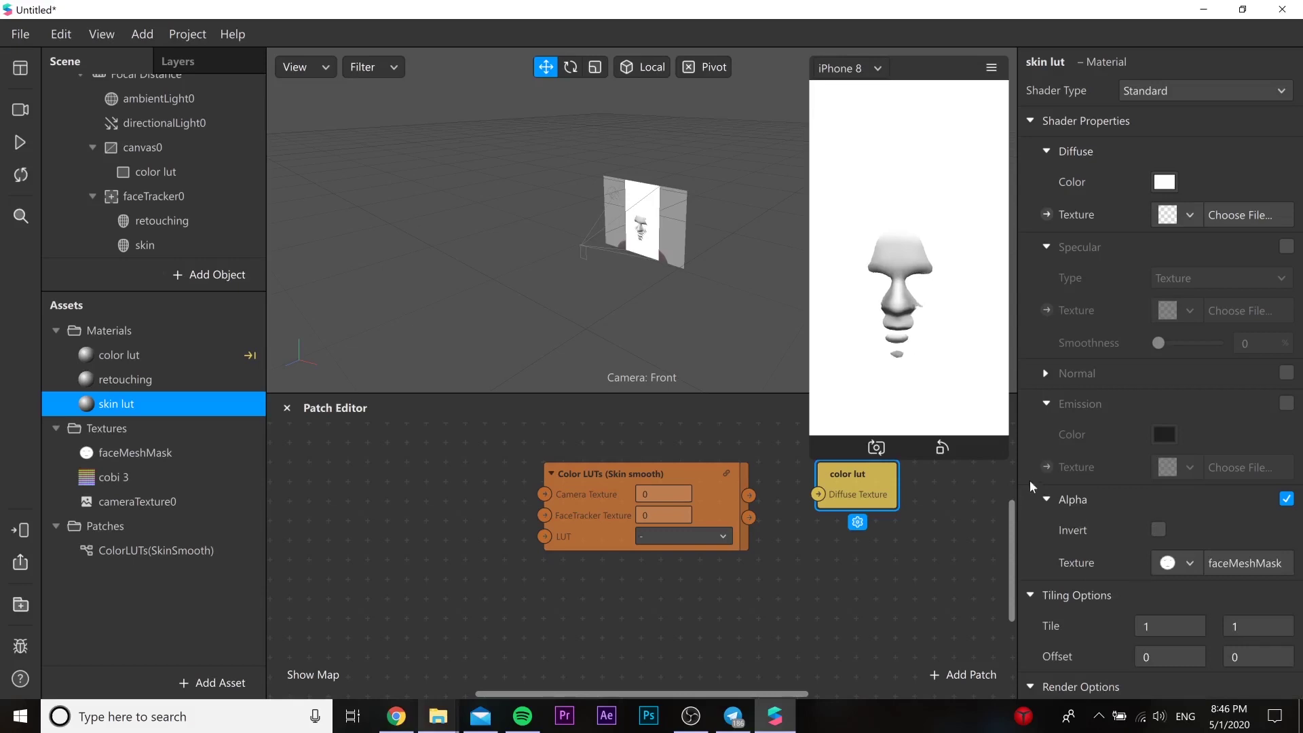
{"action": "left_click", "coordinate": [168, 223]}
{"action": "left_click", "coordinate": [171, 244]}
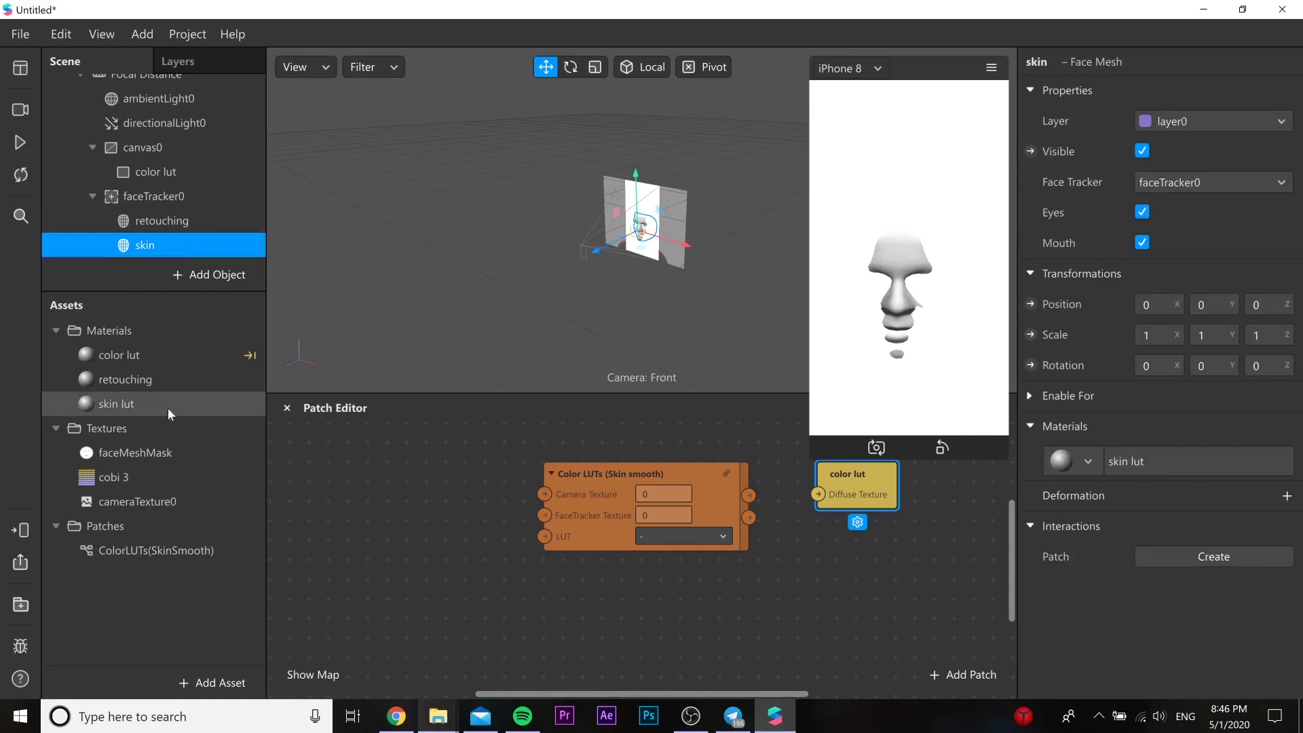
Extract faceTracker0's texture and bring it and cameraTexture0 into the patch graph
{"action": "left_click", "coordinate": [167, 198]}
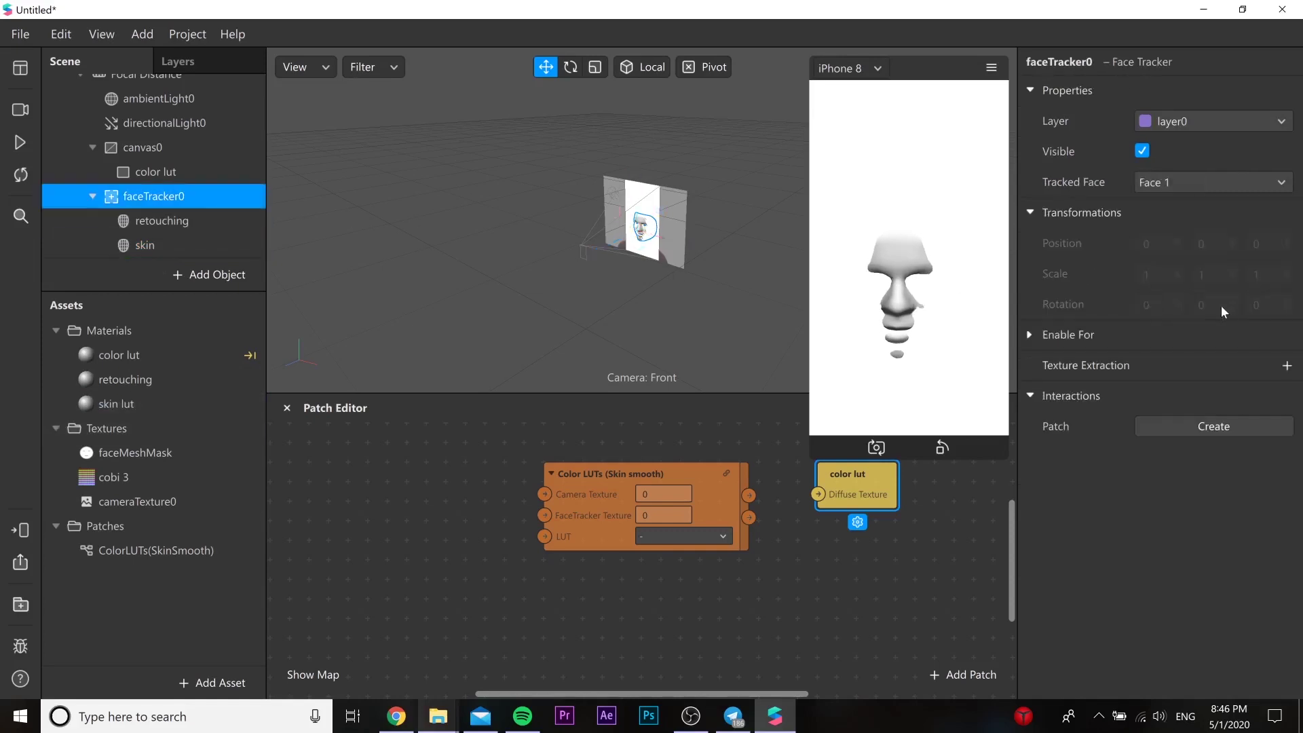
{"action": "left_click", "coordinate": [1287, 365]}
{"action": "left_click_drag", "start_coordinate": [162, 526], "coordinate": [434, 520]}
{"action": "left_click_drag", "start_coordinate": [156, 502], "coordinate": [380, 451]}
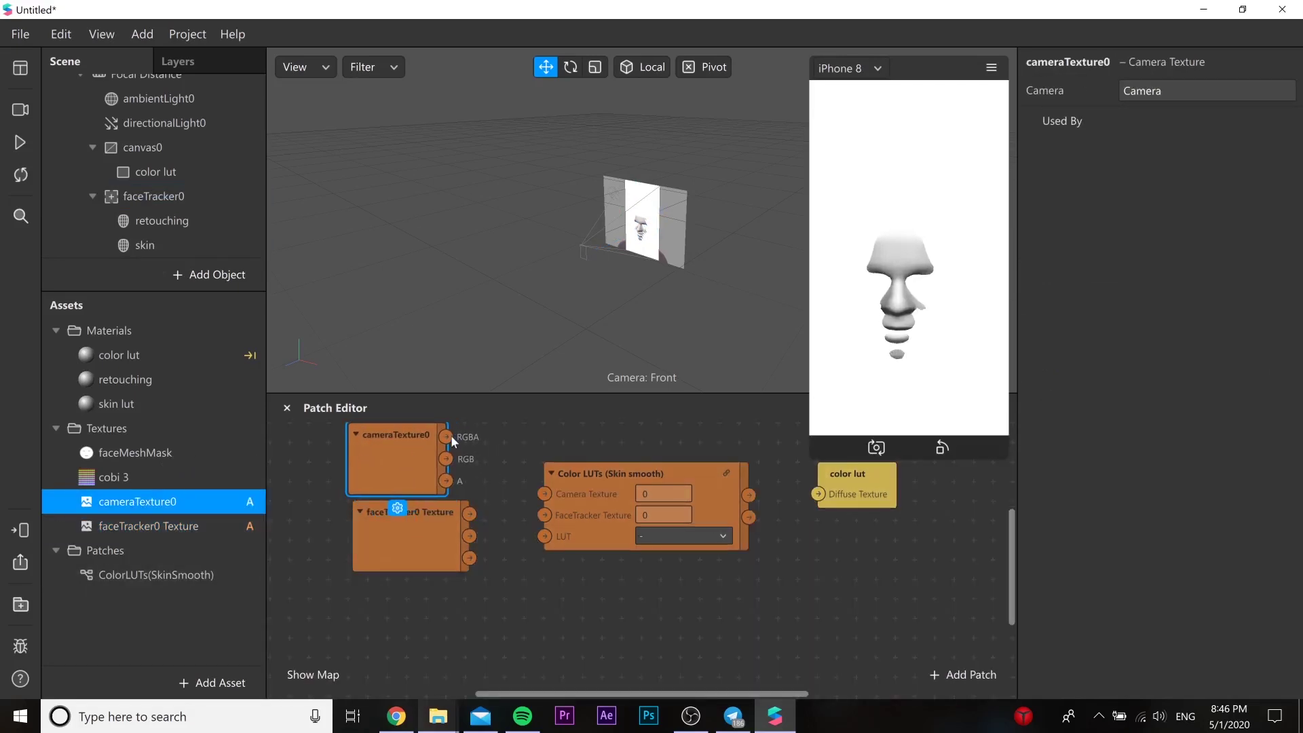
Wire camera, face tracker and cobi 3 textures into Color LUTs, output to color lut Diffuse Texture
{"action": "left_click_drag", "start_coordinate": [544, 494], "coordinate": [445, 436]}
{"action": "left_click_drag", "start_coordinate": [470, 514], "coordinate": [547, 512]}
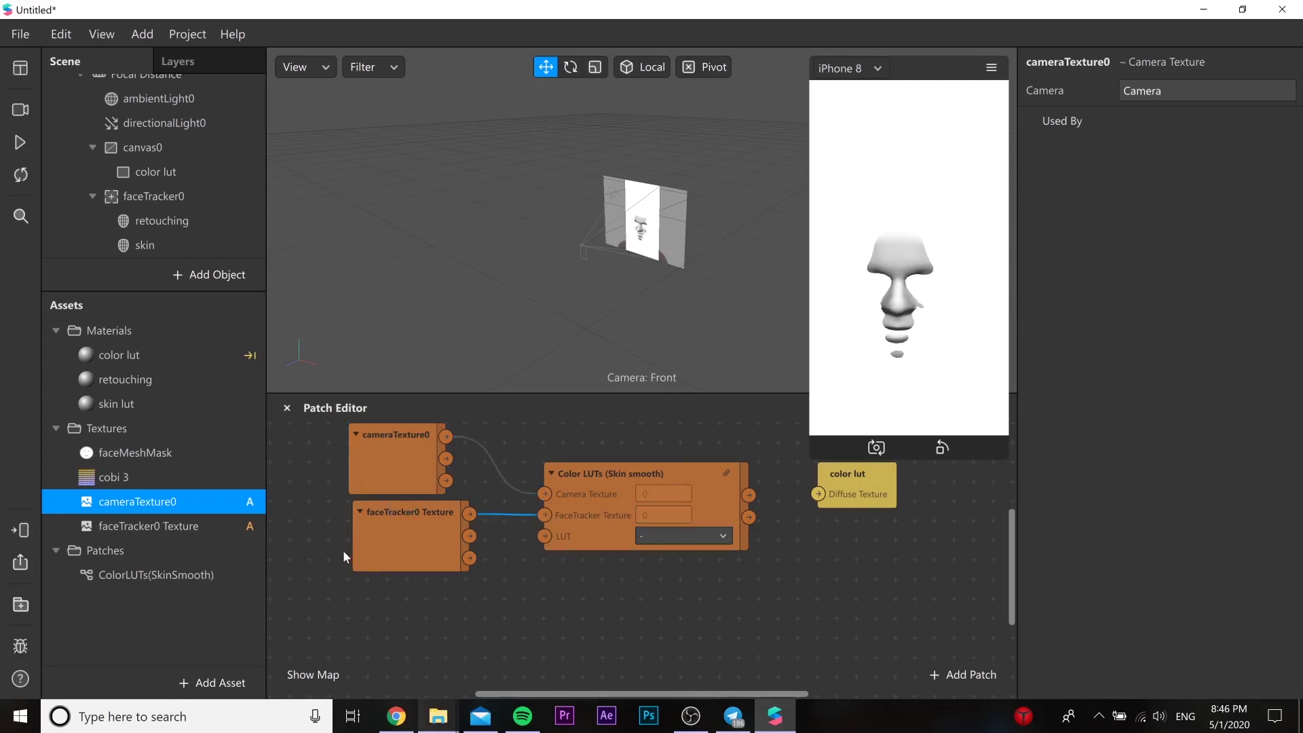
{"action": "left_click_drag", "start_coordinate": [148, 482], "coordinate": [547, 543]}
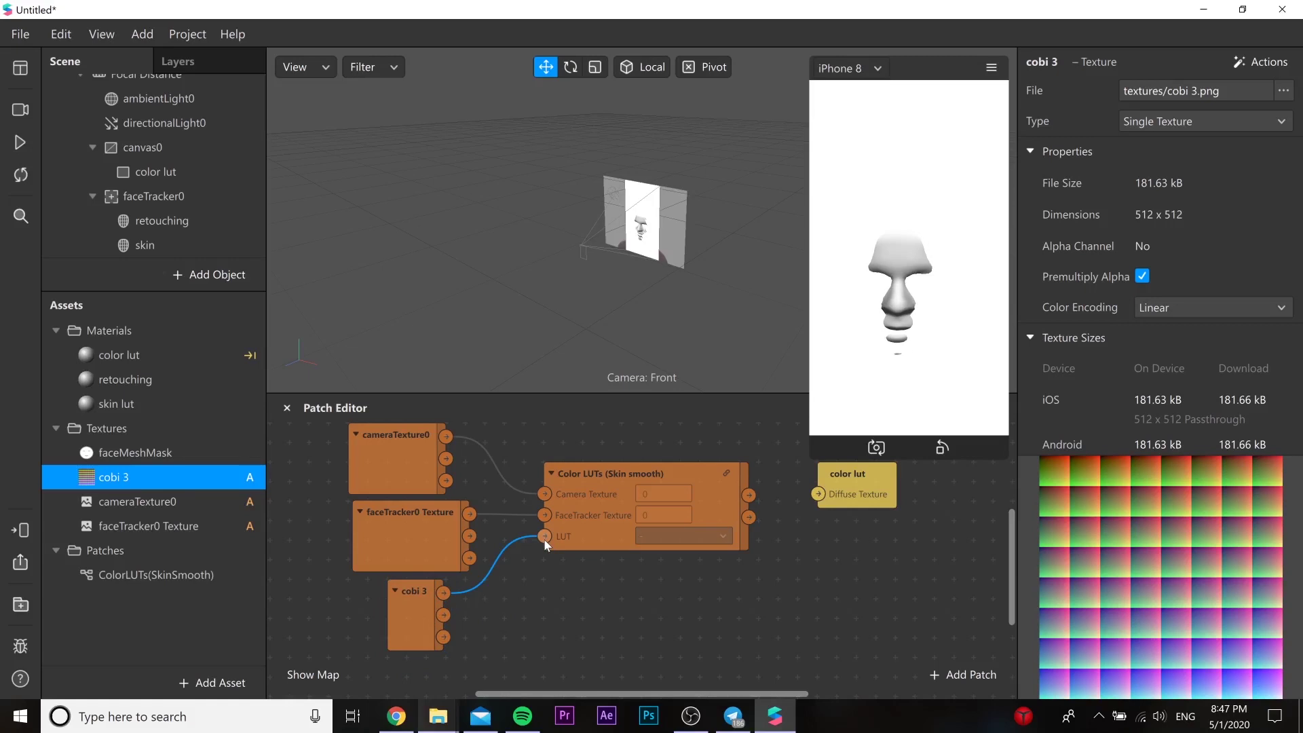
{"action": "left_click_drag", "start_coordinate": [750, 496], "coordinate": [817, 494]}
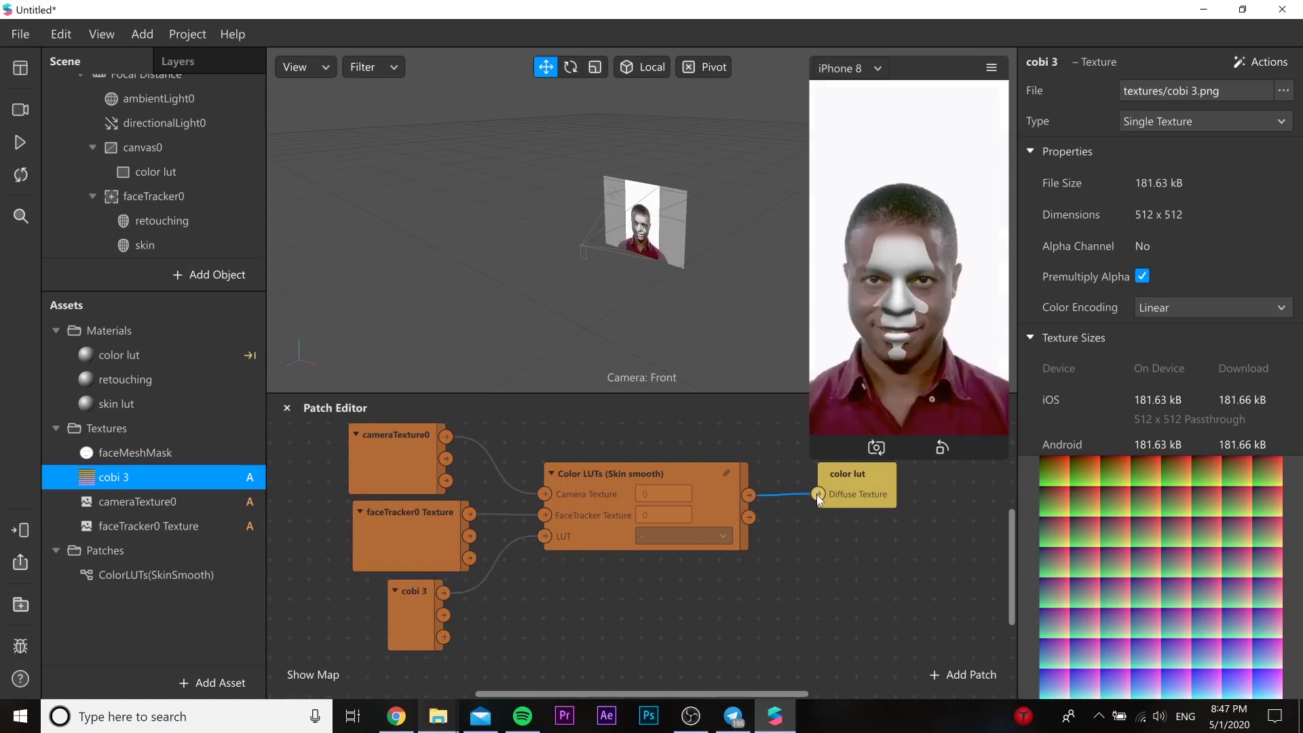
Switch the skin lut material's shader type to Flat, keeping depth testing on
{"action": "left_click", "coordinate": [184, 400]}
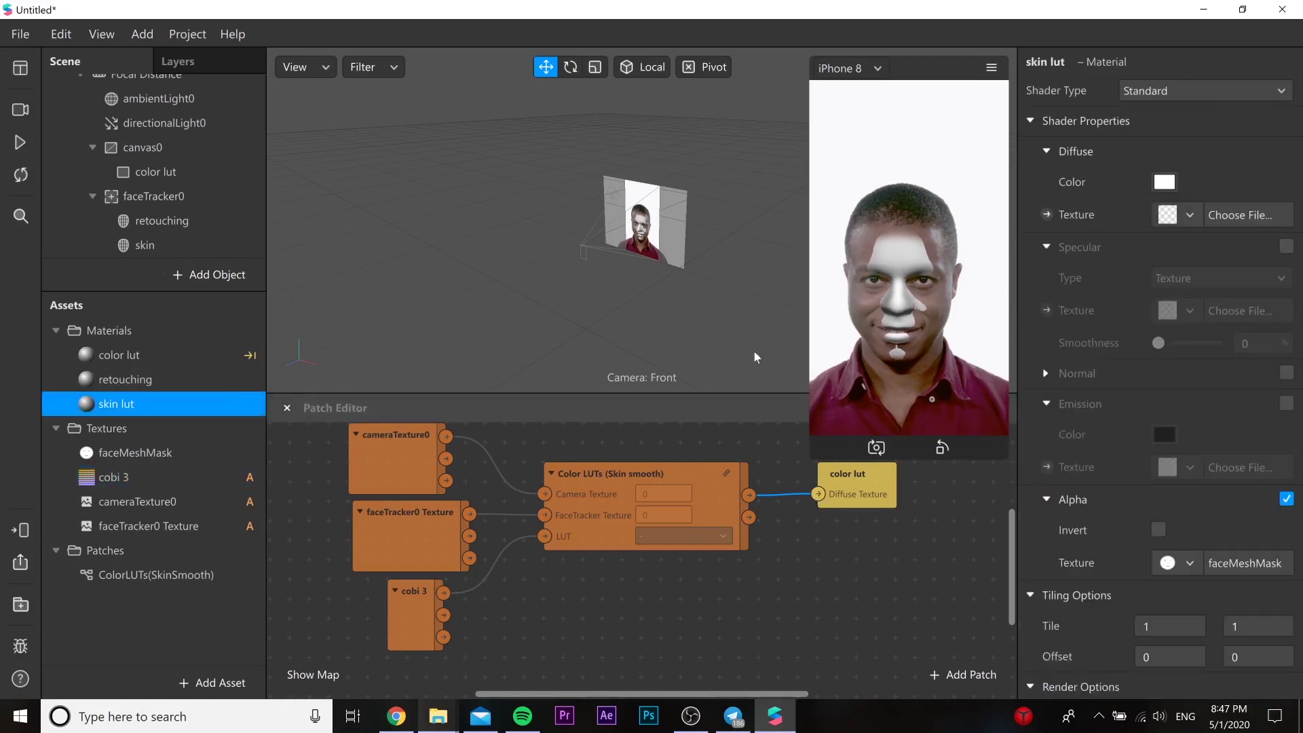
{"action": "left_click", "coordinate": [1208, 88]}
{"action": "left_click", "coordinate": [1215, 221]}
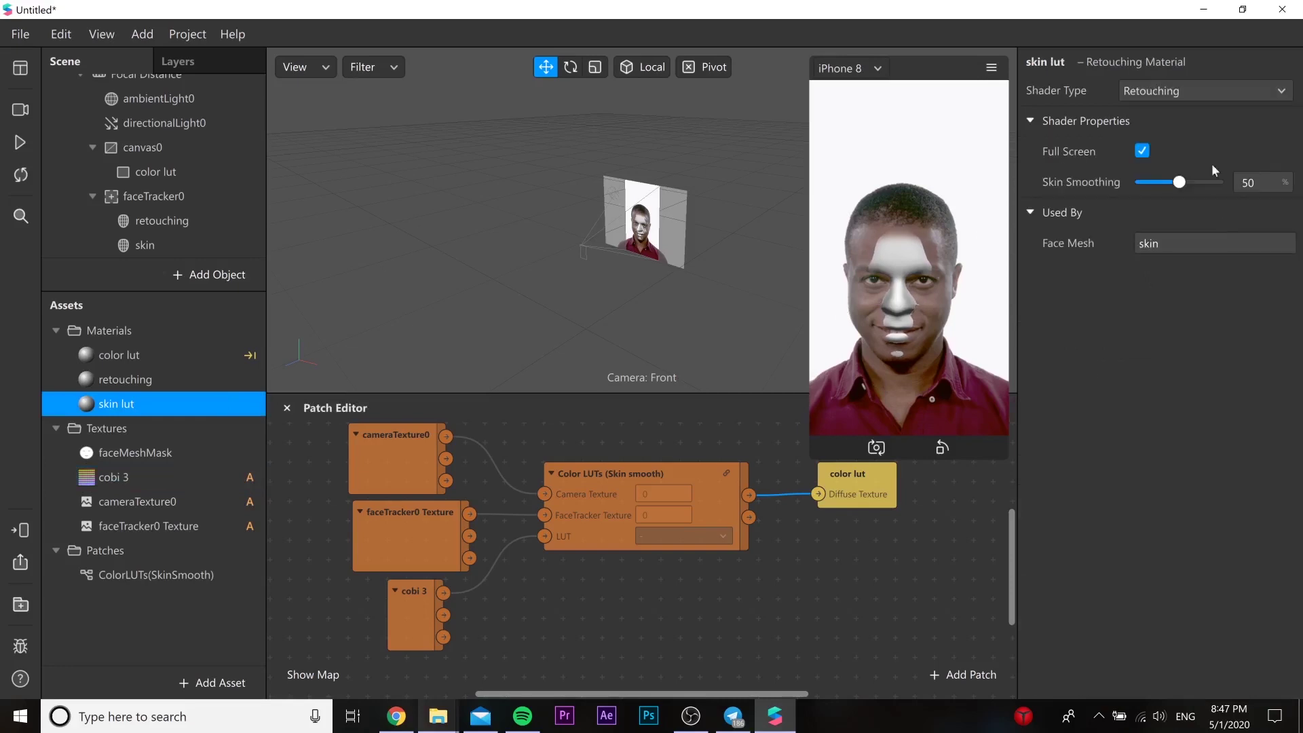
{"action": "left_click", "coordinate": [1194, 90]}
{"action": "left_click", "coordinate": [1192, 102]}
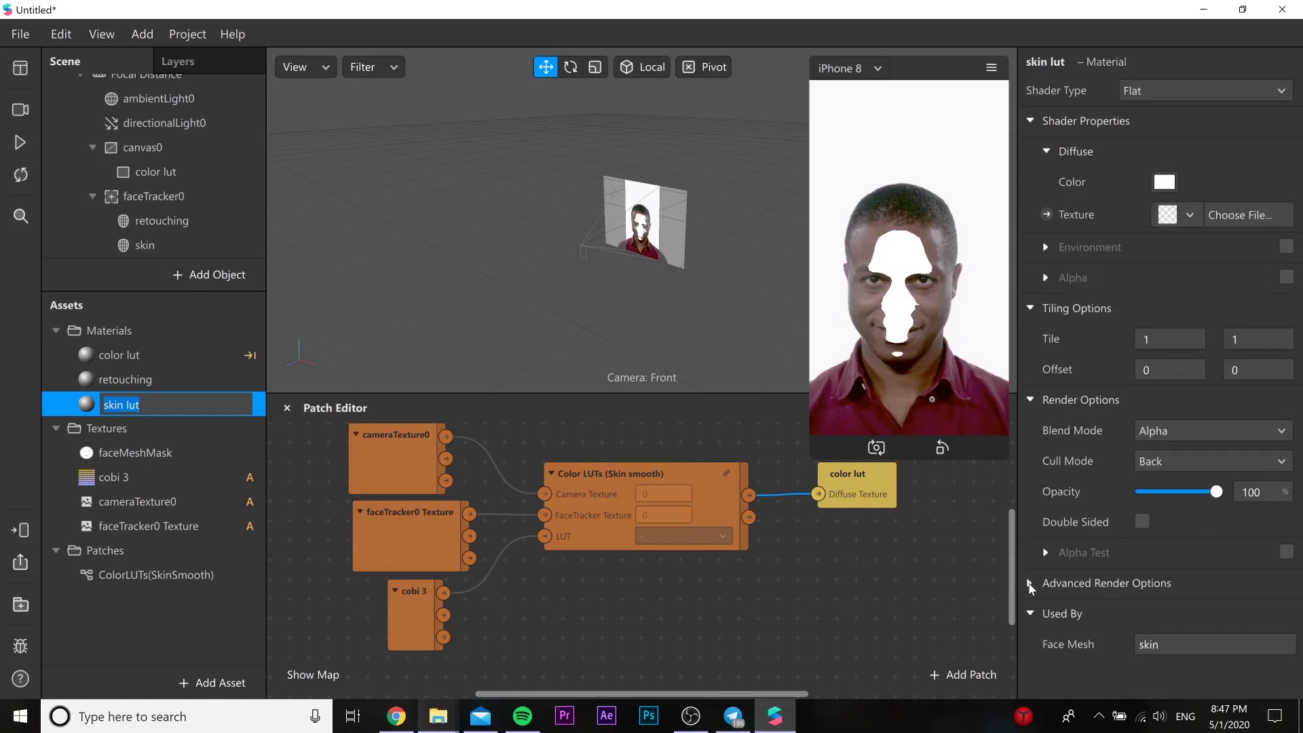
{"action": "left_click", "coordinate": [1030, 584]}
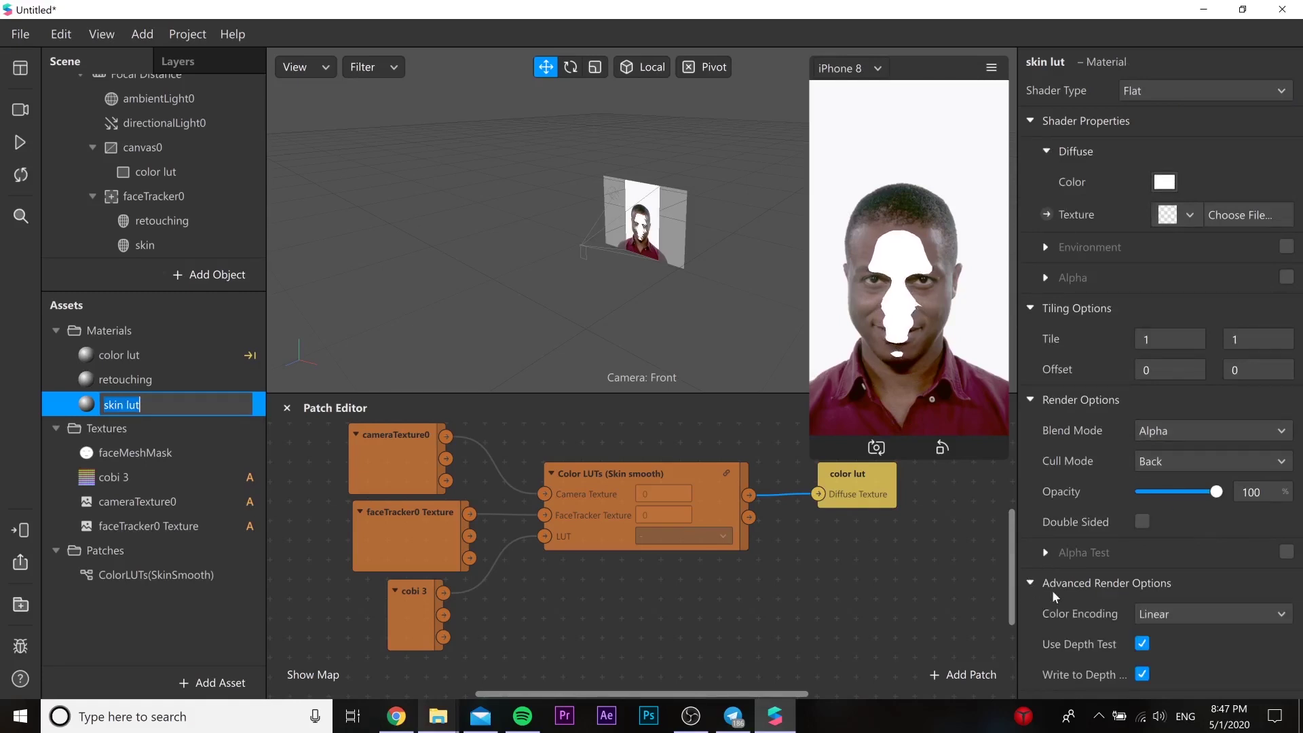
{"action": "left_click", "coordinate": [1141, 643]}
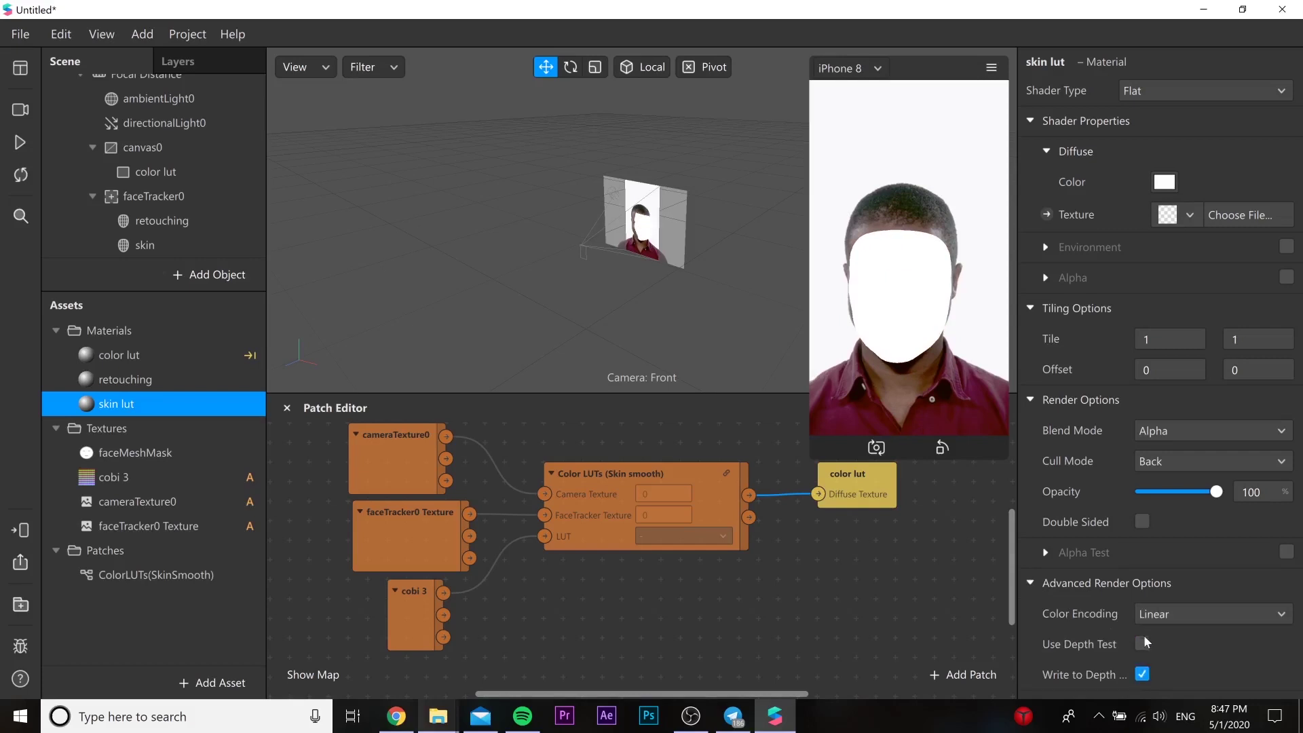
{"action": "left_click", "coordinate": [1143, 643]}
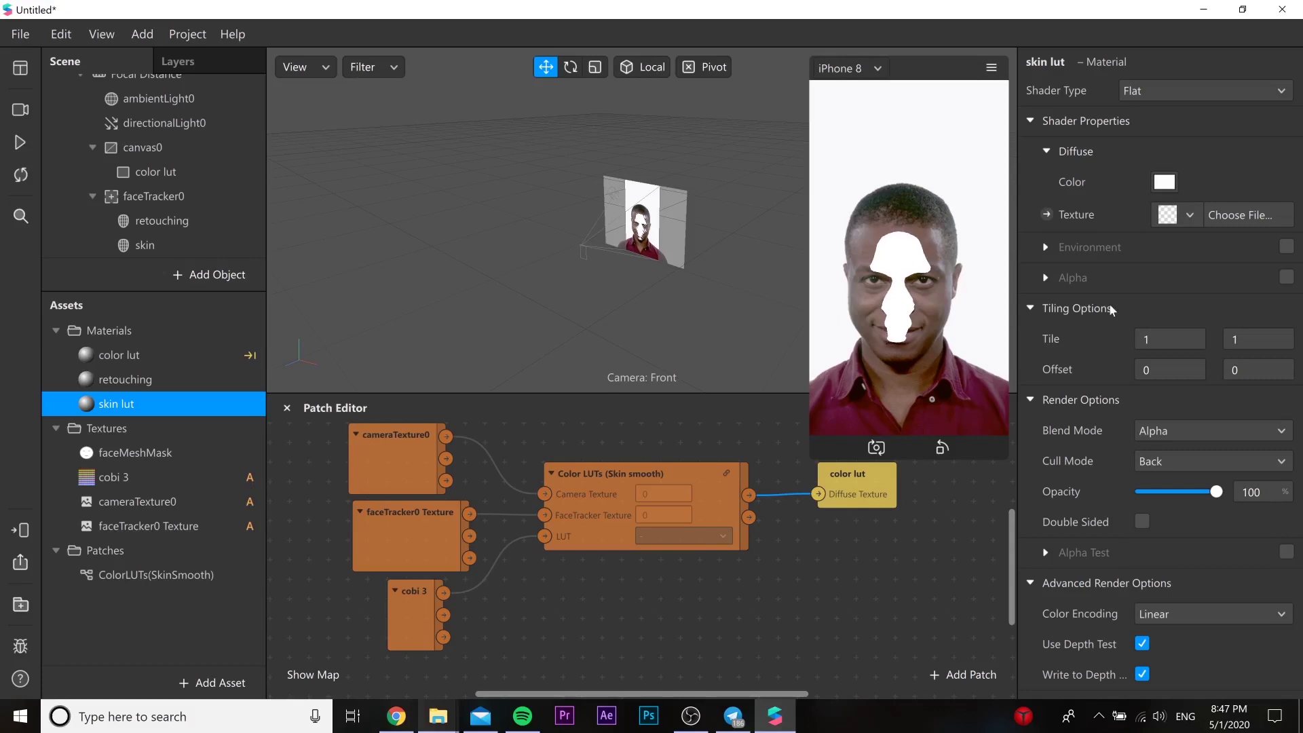
Feed Color LUTs' second output into skin lut's Diffuse Texture patch and briefly play the preview
{"action": "left_click", "coordinate": [1046, 214]}
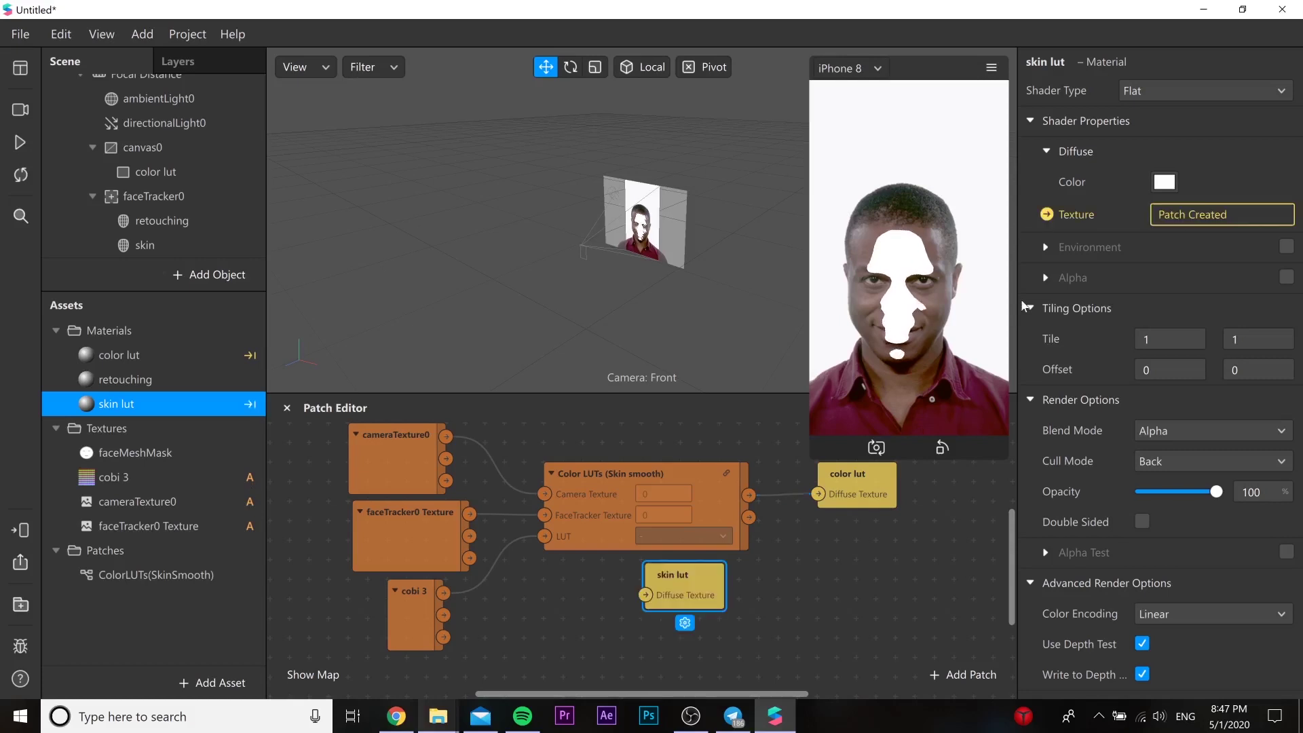
{"action": "left_click_drag", "start_coordinate": [714, 577], "coordinate": [867, 555]}
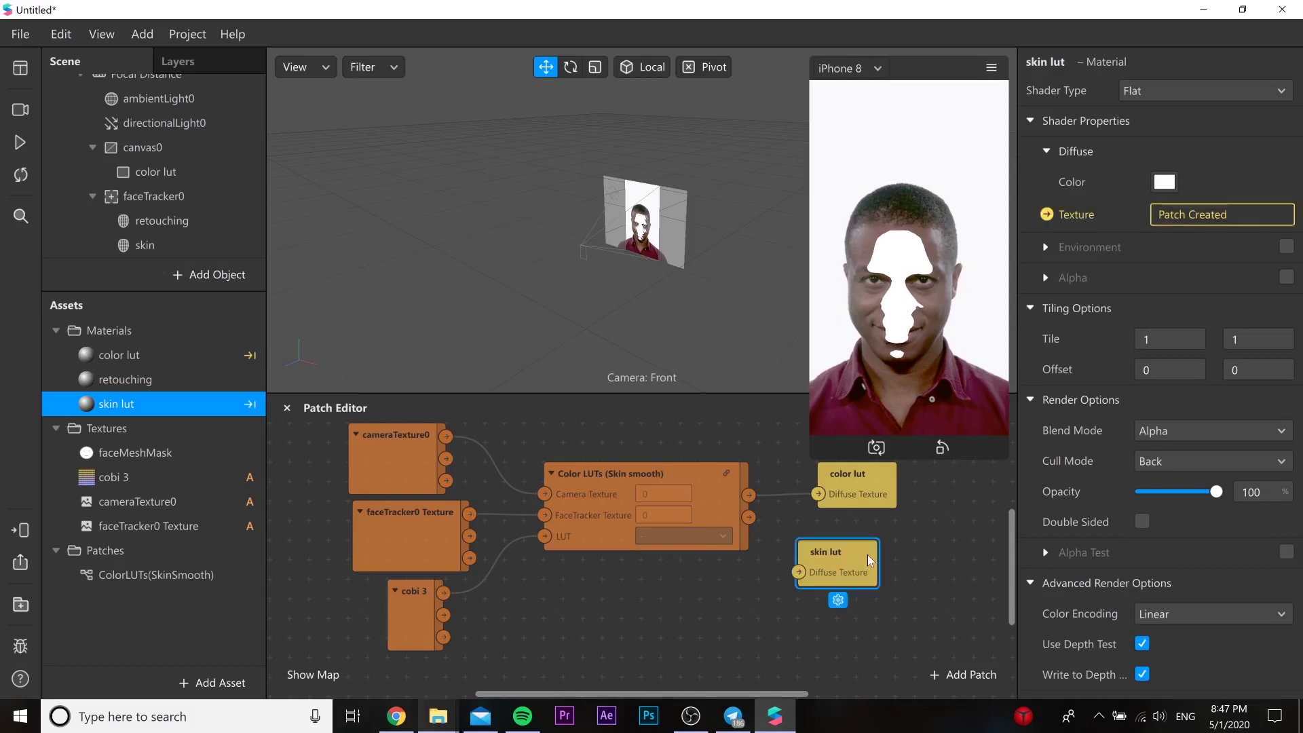
{"action": "left_click_drag", "start_coordinate": [751, 517], "coordinate": [862, 566]}
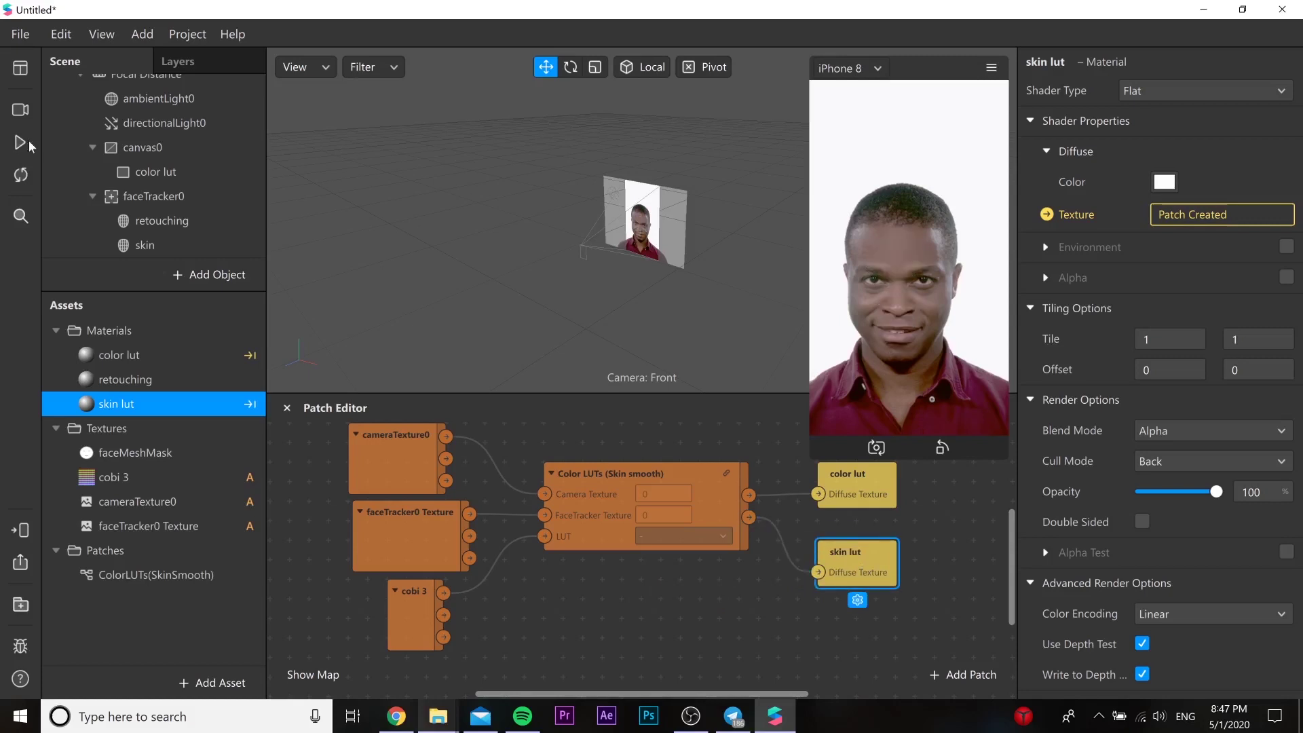
{"action": "left_click", "coordinate": [28, 144]}
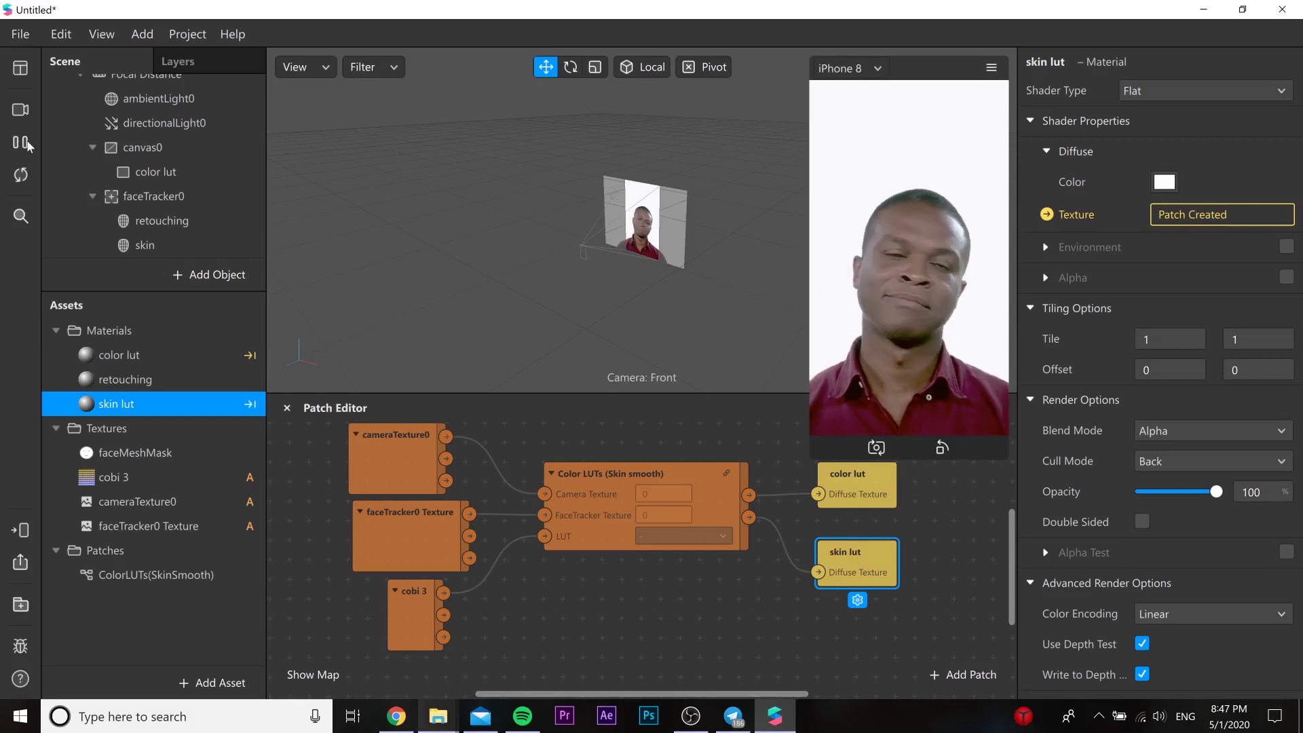
{"action": "left_click", "coordinate": [29, 145]}
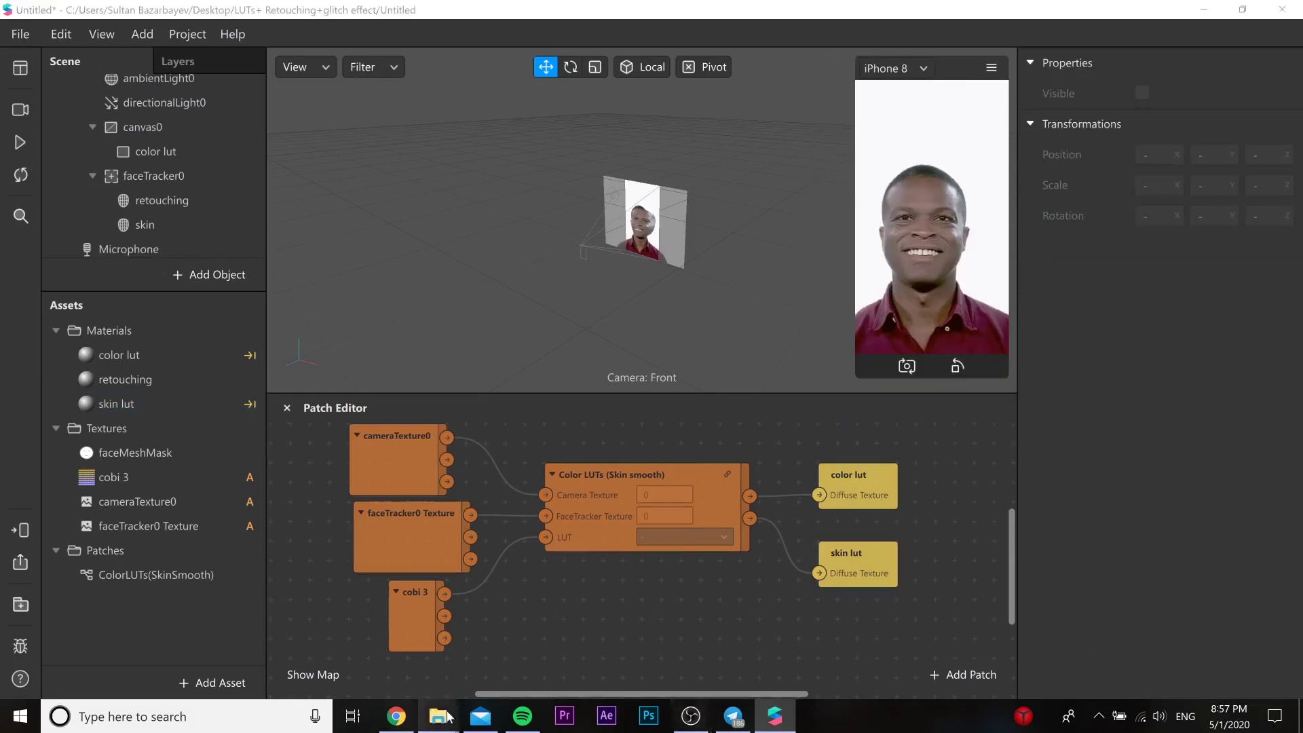
Close the ColorLUT-Smooth Explorer window, view the effect folder with VHS_01.png, and return to Spark AR
{"action": "mouse_move", "coordinate": [453, 707]}
{"action": "left_click", "coordinate": [467, 681]}
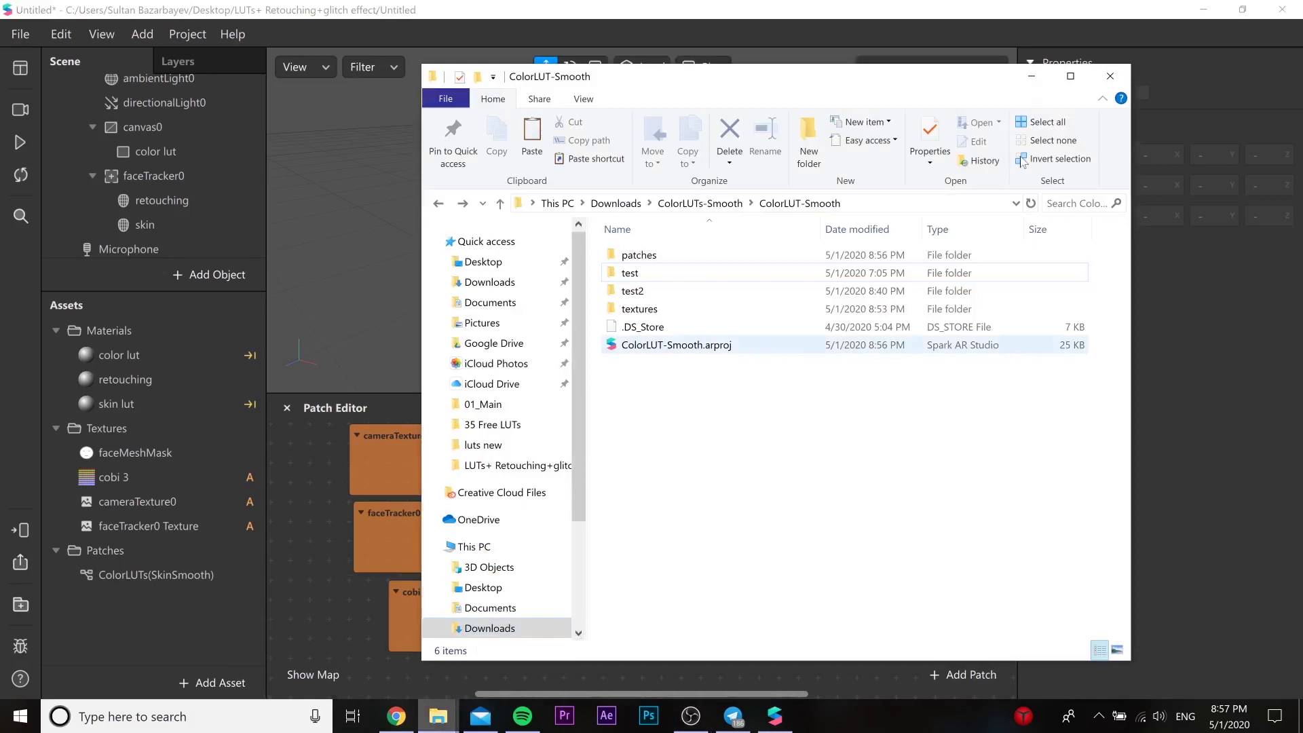
{"action": "left_click", "coordinate": [1103, 80]}
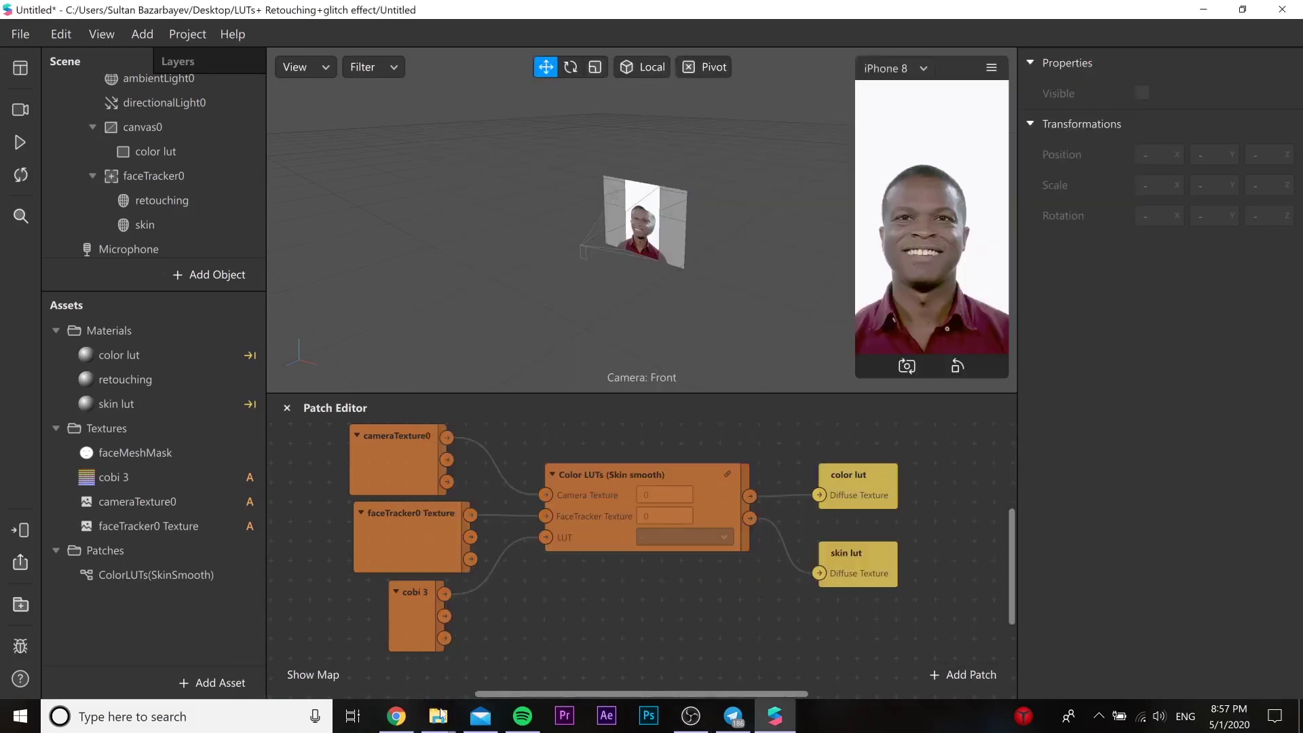
{"action": "key", "text": "alt+Tab"}
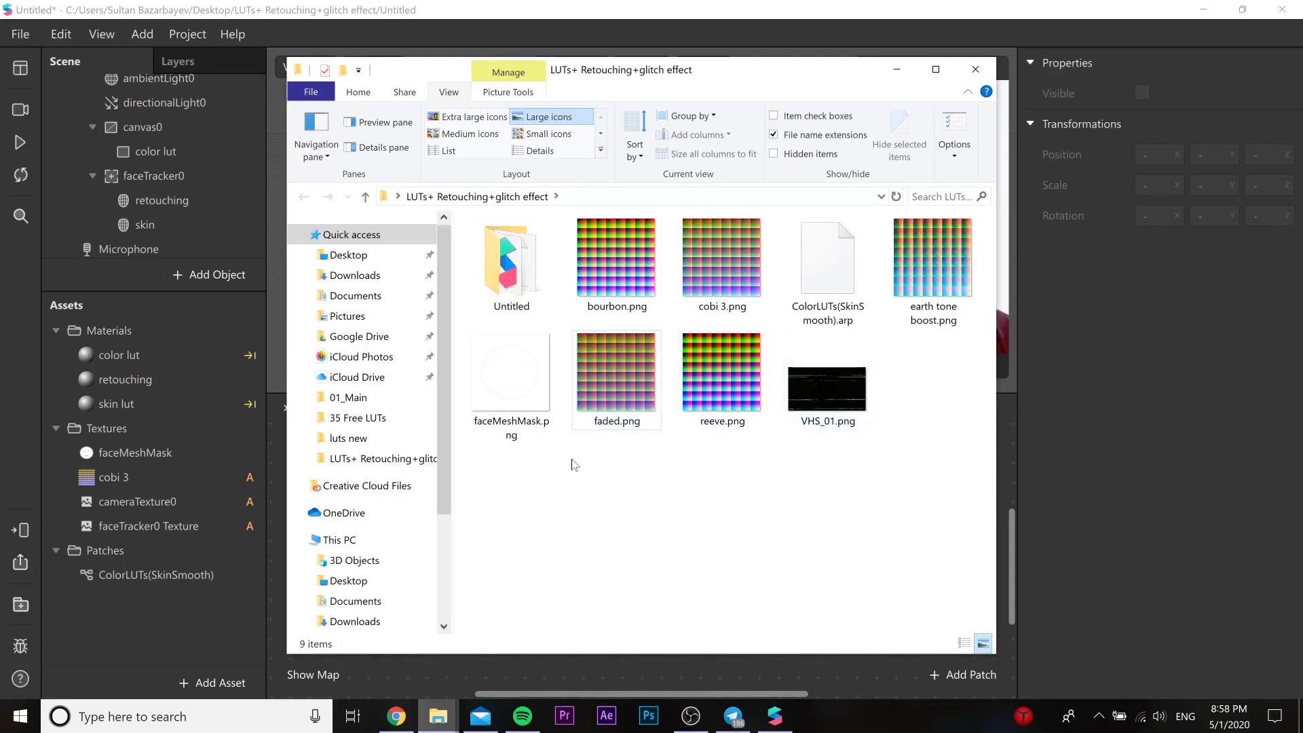
{"action": "left_click", "coordinate": [165, 634]}
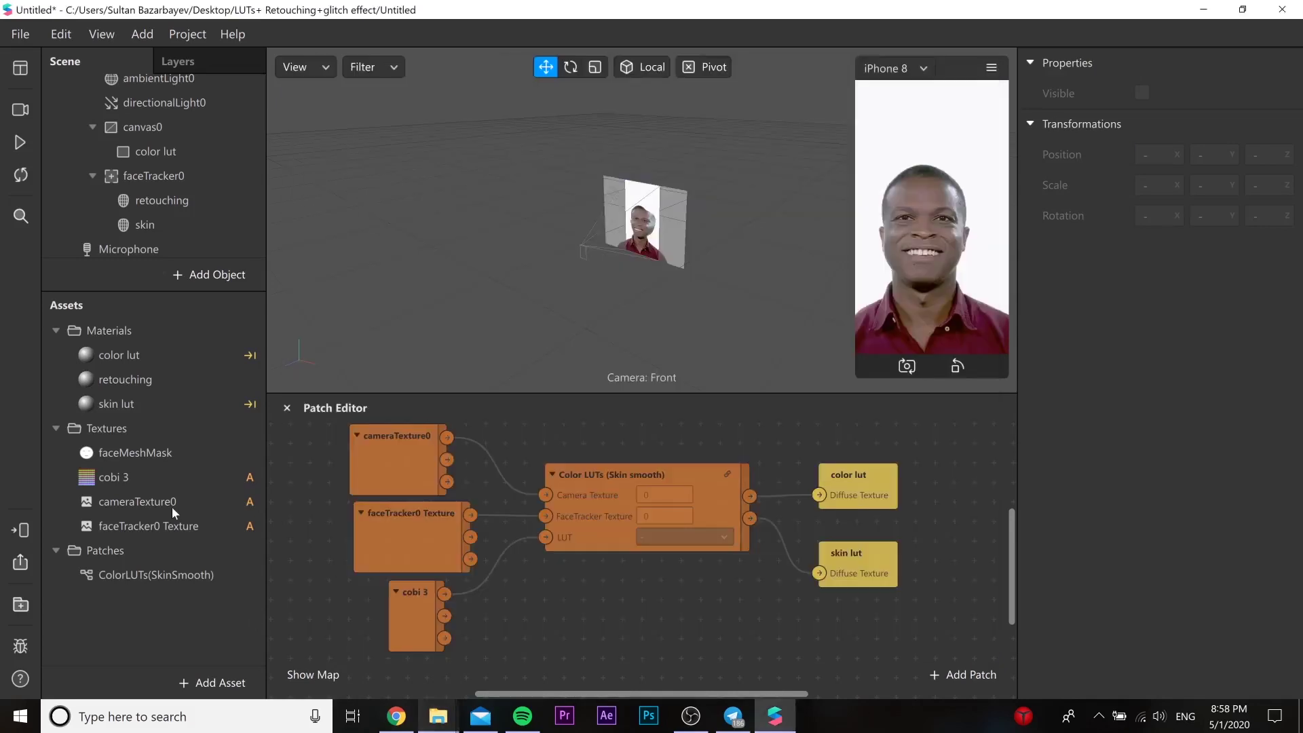
Insert a Canvas object, canvas1, and move it above faceTracker0 below canvas0
{"action": "left_click", "coordinate": [192, 275]}
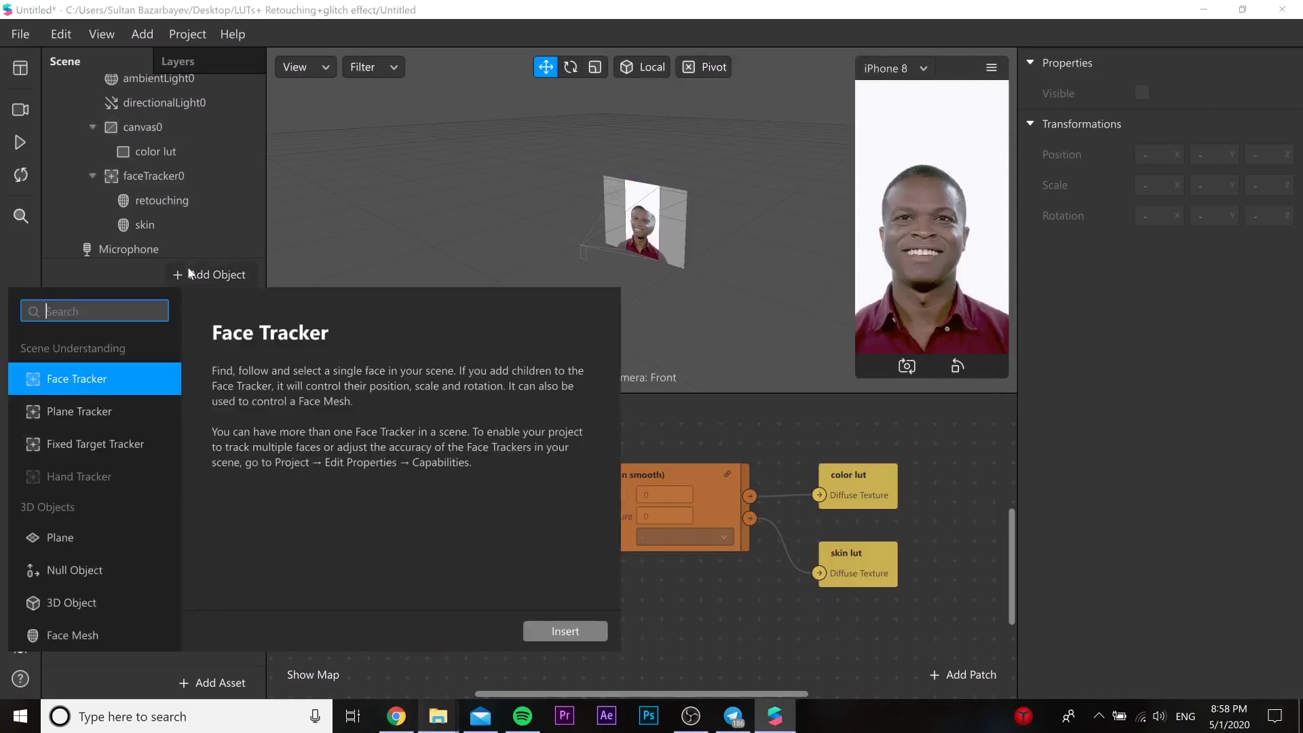
{"action": "scroll", "coordinate": [87, 556], "scroll_direction": "down", "scroll_amount": 2}
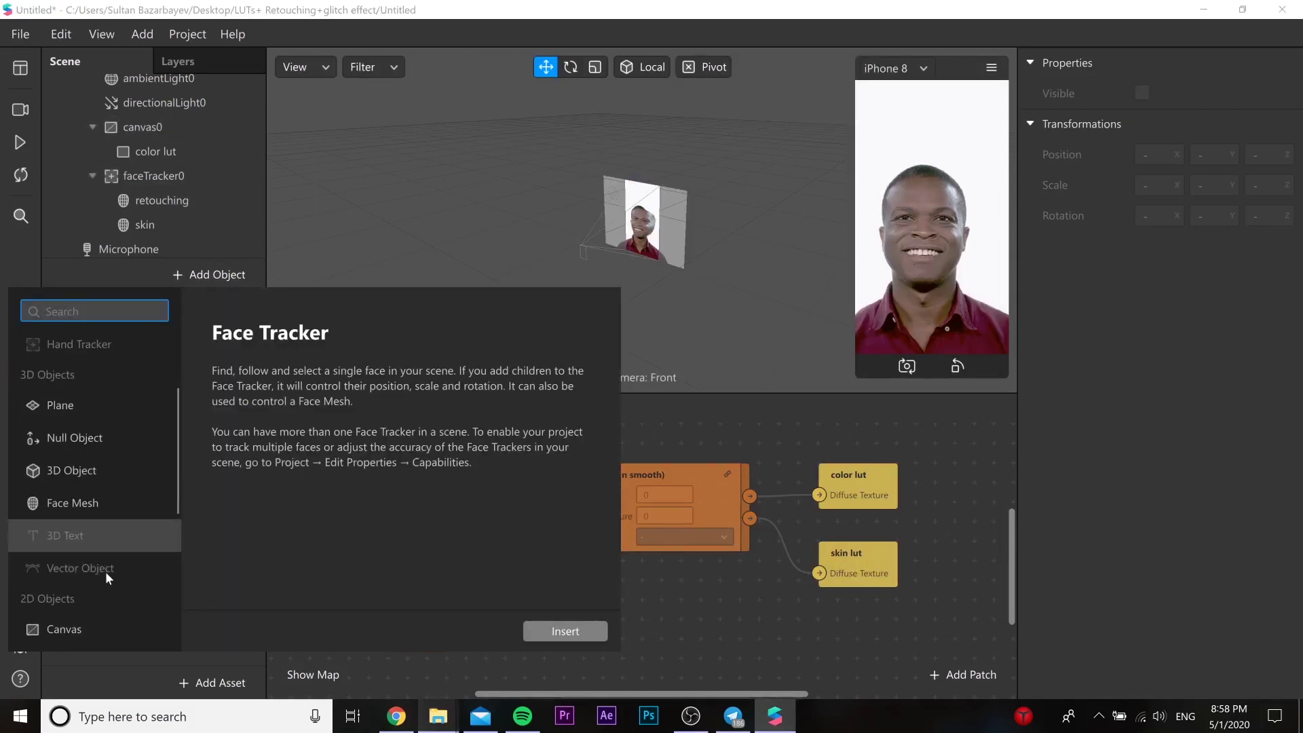
{"action": "left_click", "coordinate": [116, 628]}
{"action": "left_click", "coordinate": [531, 636]}
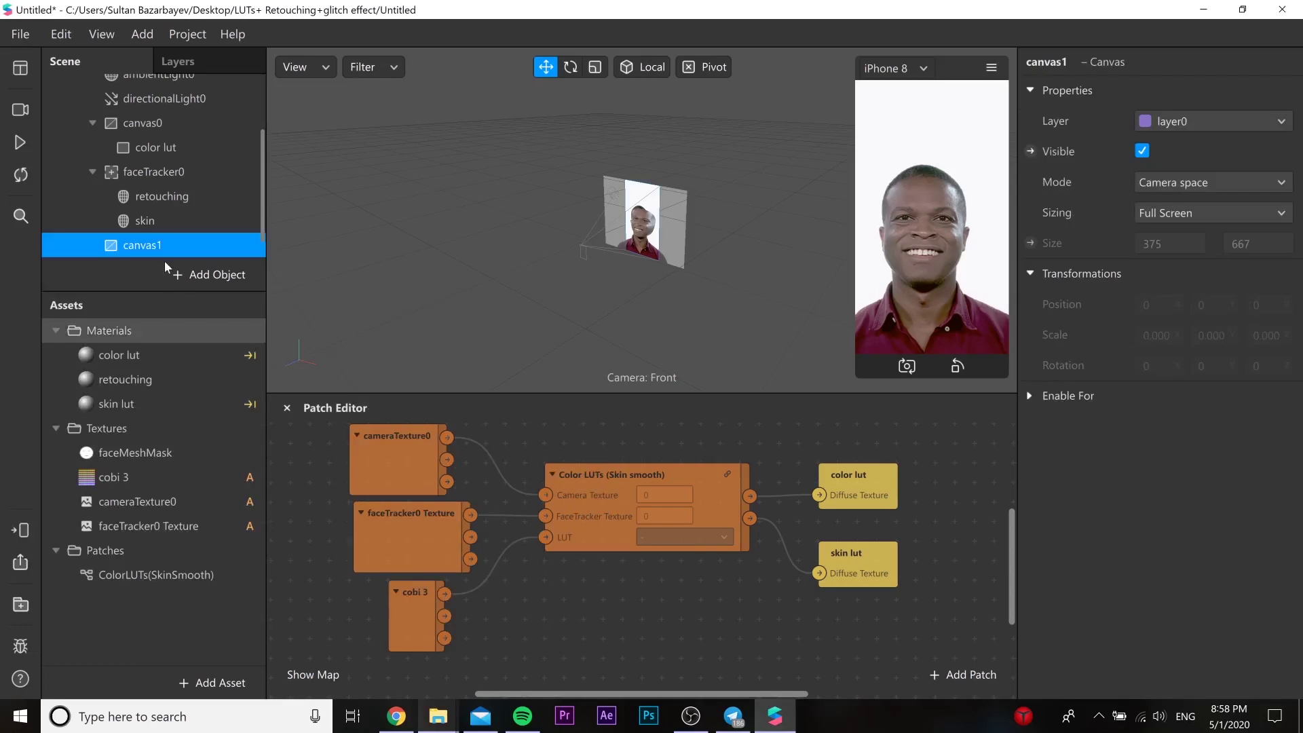
{"action": "left_click_drag", "start_coordinate": [156, 244], "coordinate": [169, 174]}
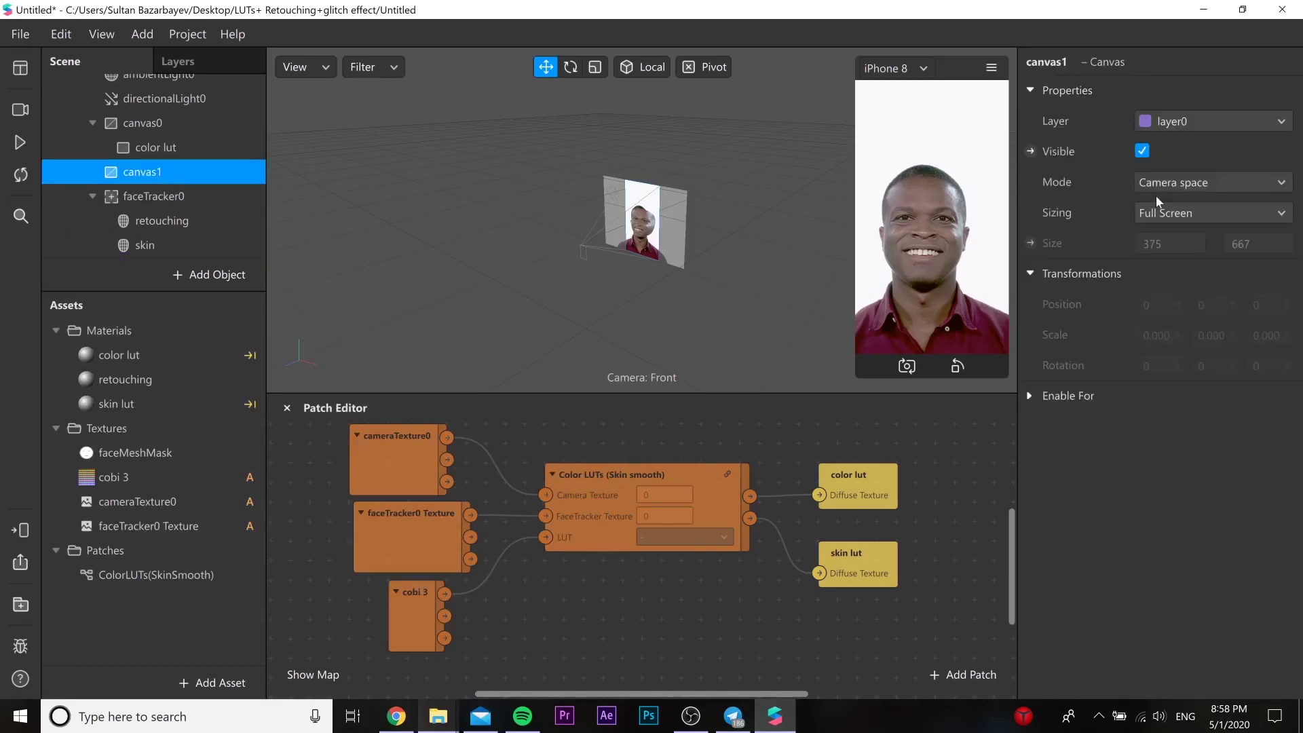
Add a rectangle inside canvas1 and give it a new material
{"action": "right_click", "coordinate": [145, 177]}
{"action": "mouse_move", "coordinate": [205, 191]}
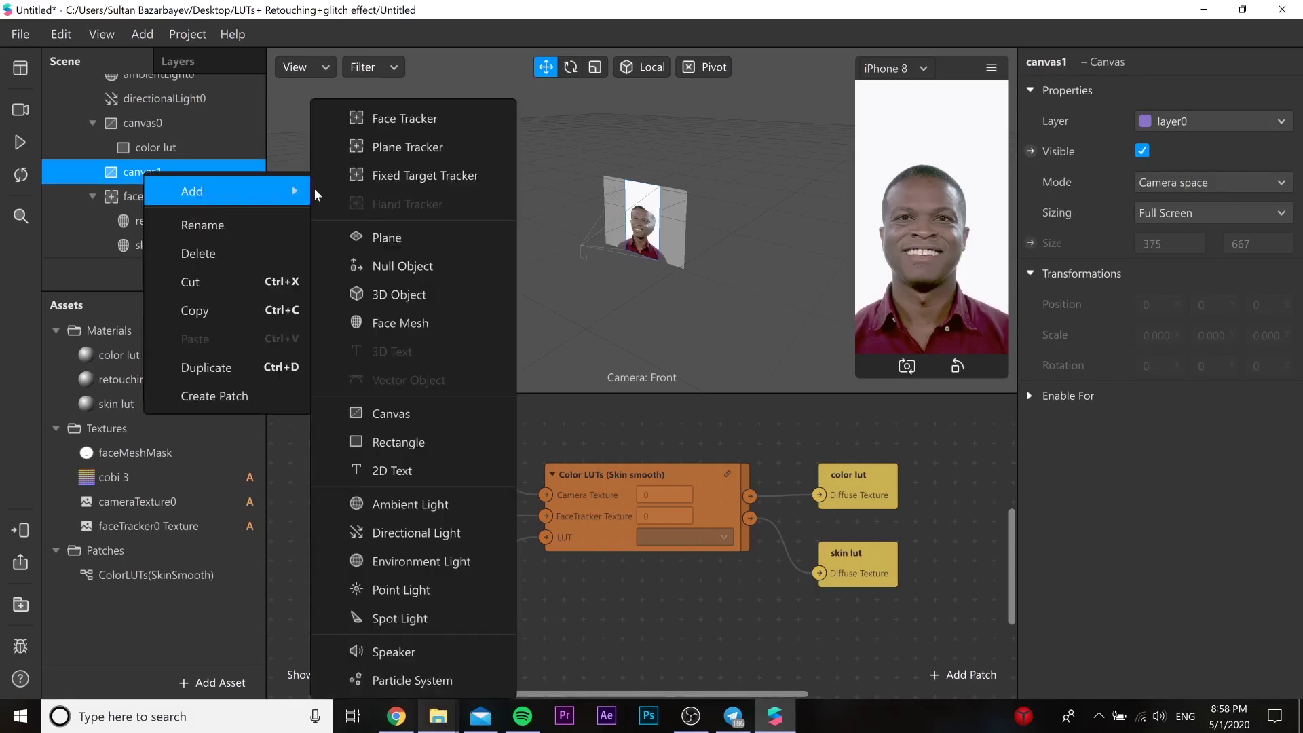
{"action": "left_click", "coordinate": [406, 447]}
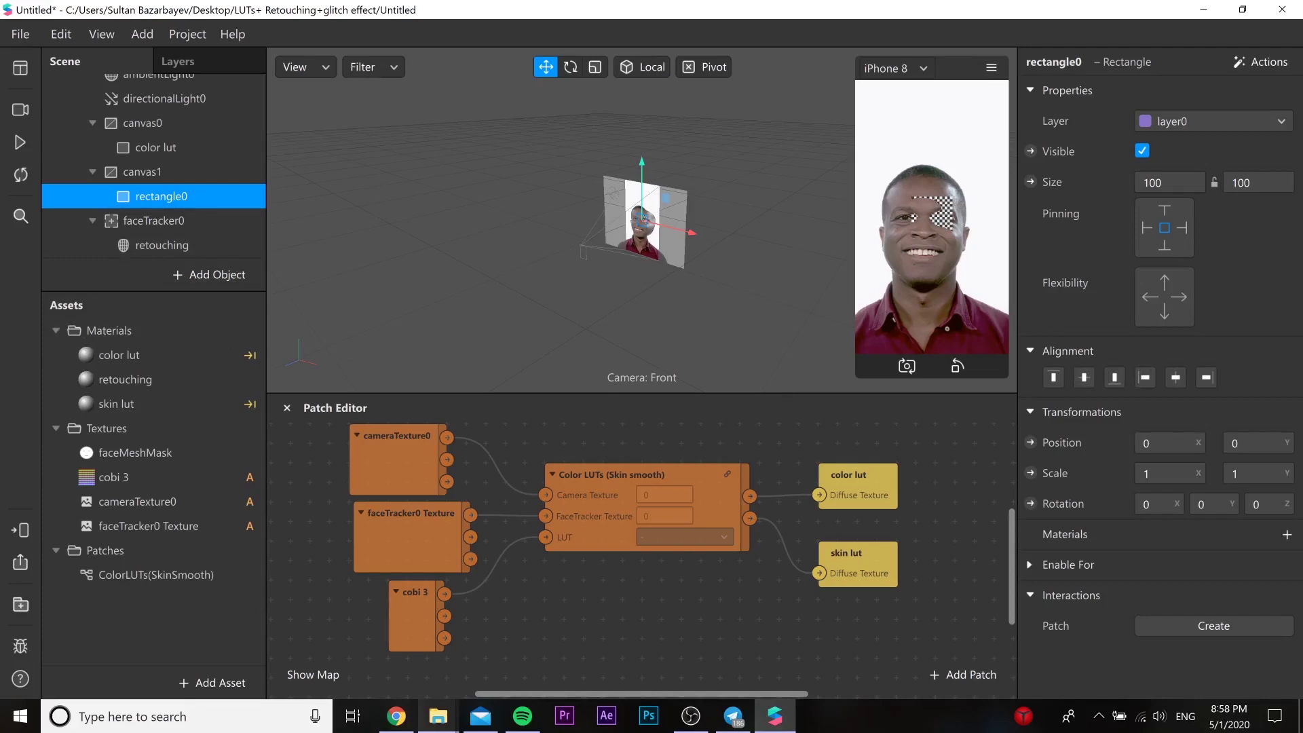
{"action": "left_click", "coordinate": [1286, 535]}
{"action": "left_click", "coordinate": [1203, 625]}
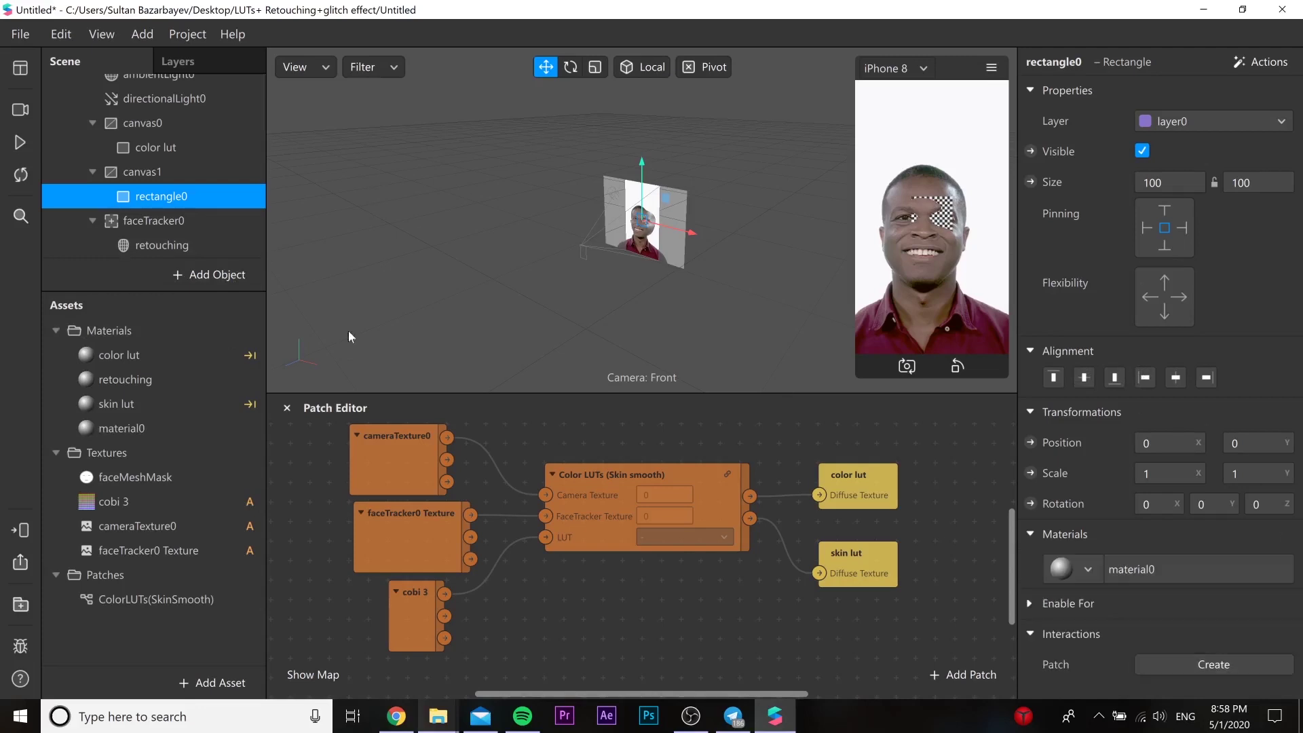
Rename both the rectangle and its material to 'Glitch'
{"action": "double_click", "coordinate": [201, 197]}
{"action": "type", "text": "G"}
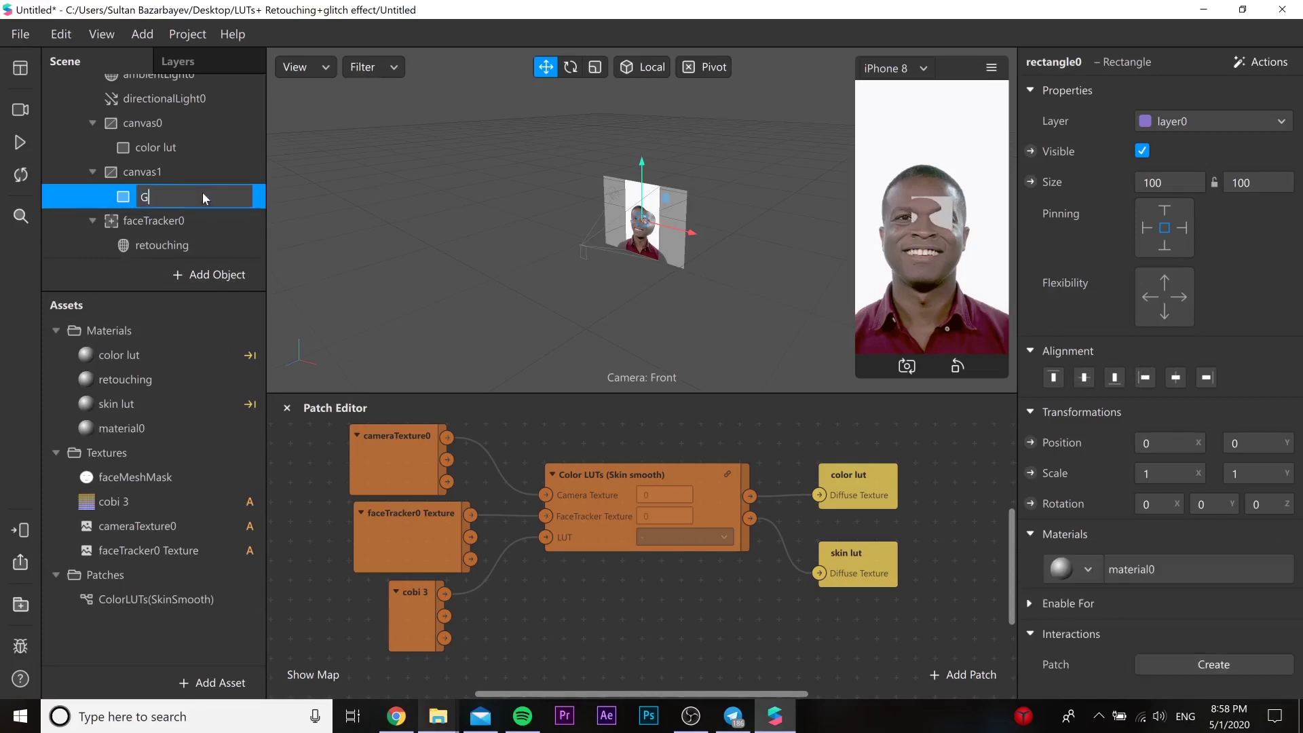
{"action": "type", "text": "litch"}
{"action": "key", "text": "Return"}
{"action": "double_click", "coordinate": [149, 427]}
{"action": "type", "text": "Glitch"}
{"action": "key", "text": "Return"}
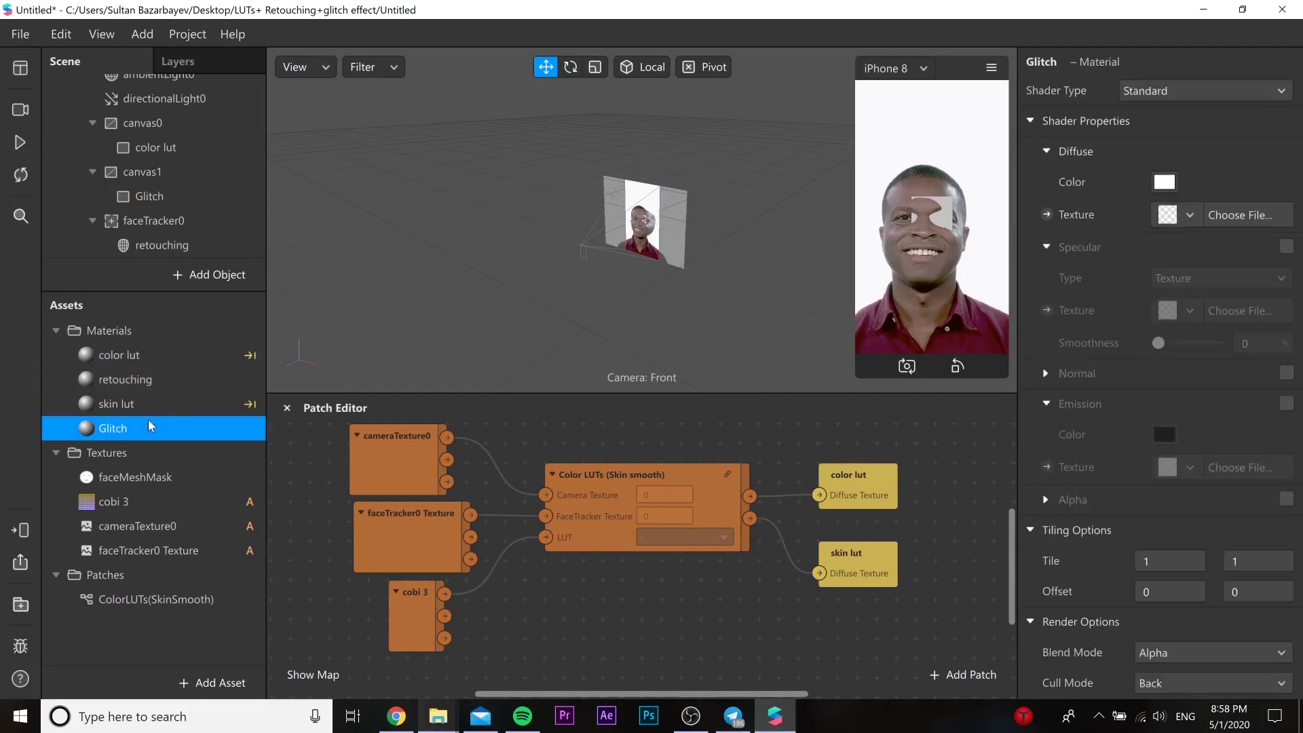
Give the Glitch material's diffuse texture a new animation sequence named 'glitch'
{"action": "scroll", "coordinate": [1093, 407], "scroll_direction": "down", "scroll_amount": 1}
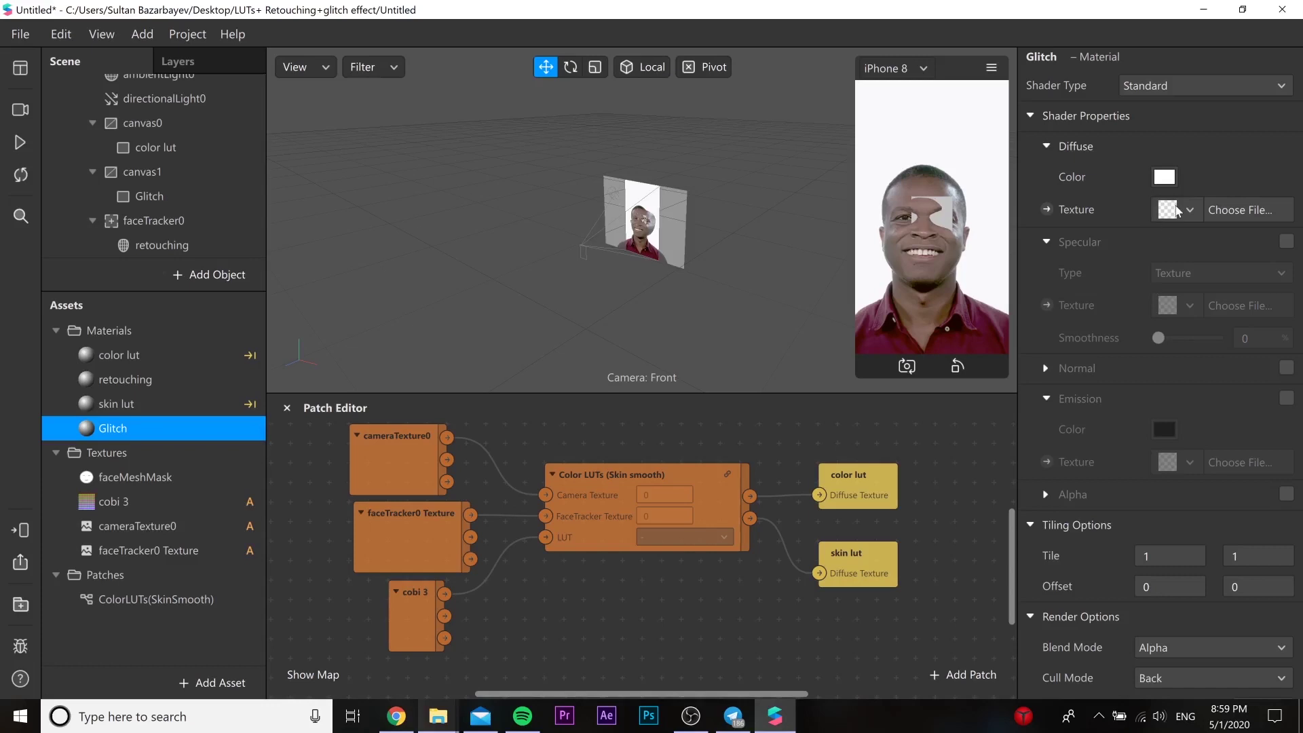
{"action": "left_click", "coordinate": [1177, 210]}
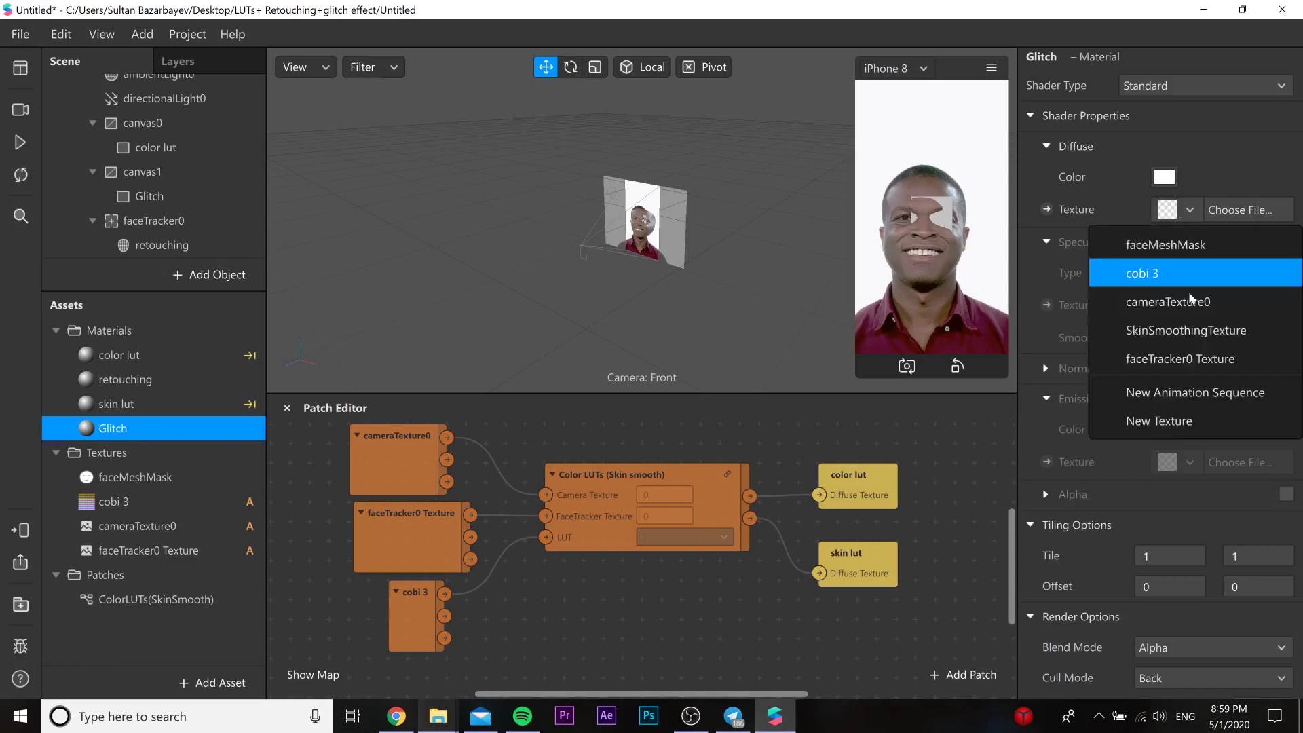
{"action": "left_click", "coordinate": [1195, 392]}
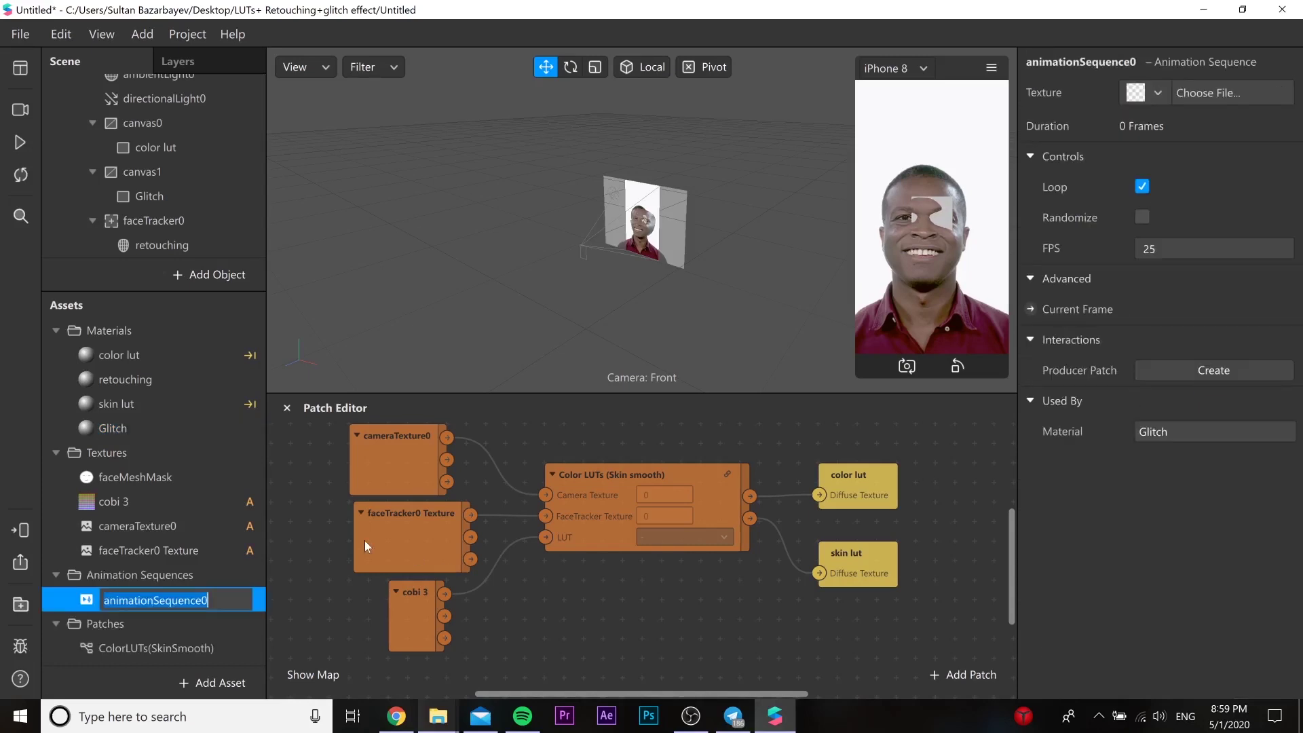
{"action": "type", "text": "glitch"}
{"action": "key", "text": "Return"}
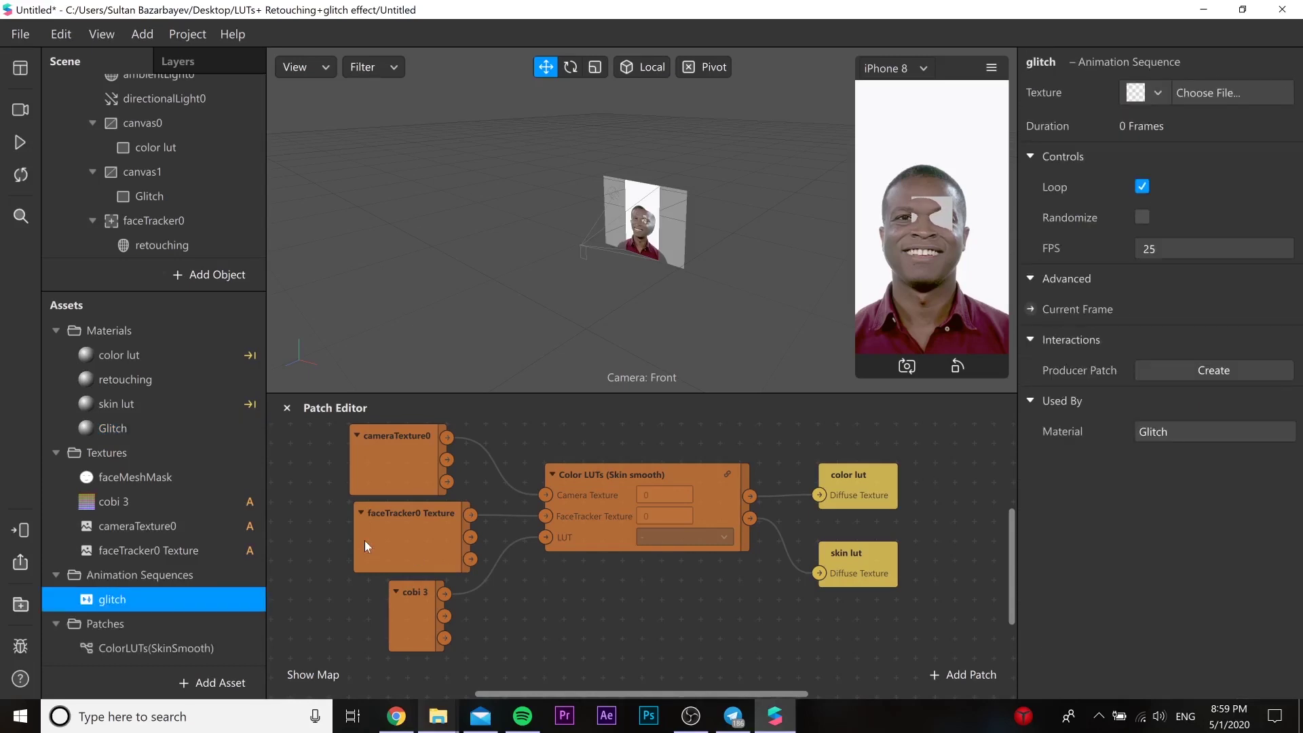
Import VHS_01.png as a new image texture for the glitch sequence
{"action": "left_click", "coordinate": [1147, 99]}
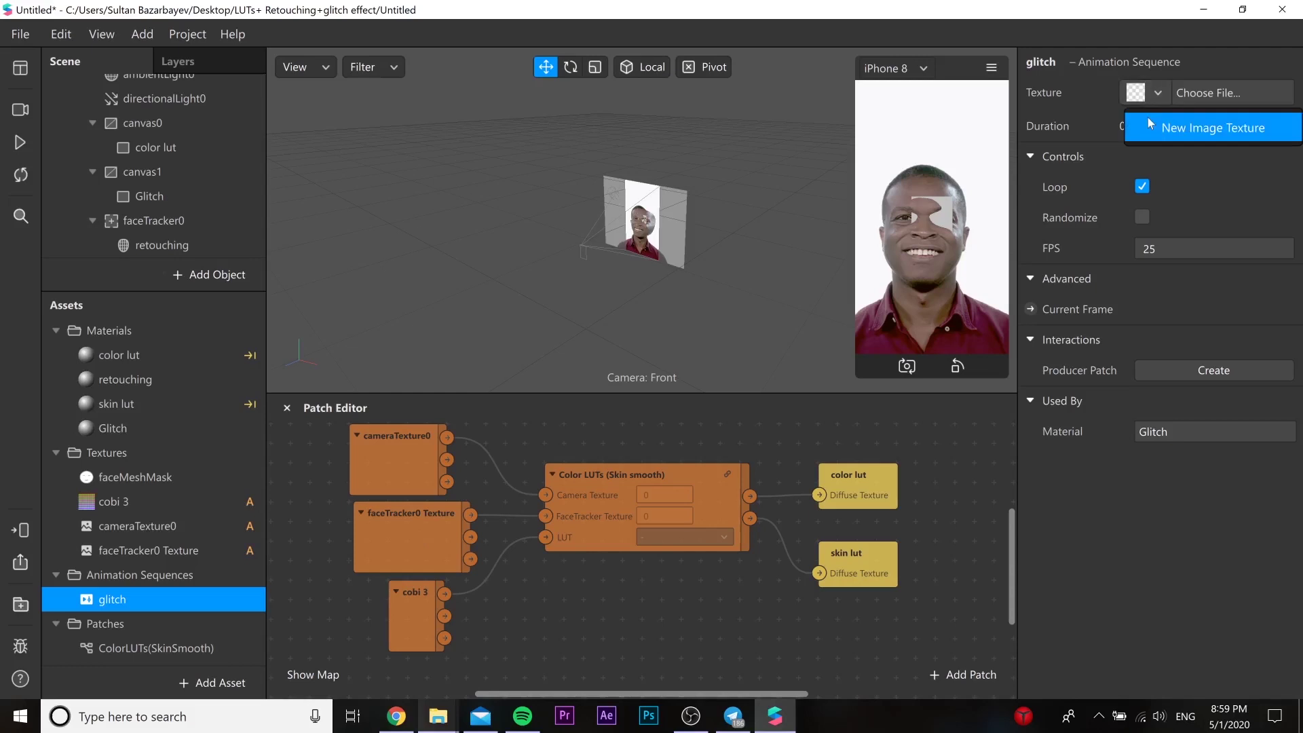
{"action": "left_click", "coordinate": [1147, 121]}
{"action": "left_click", "coordinate": [298, 277]}
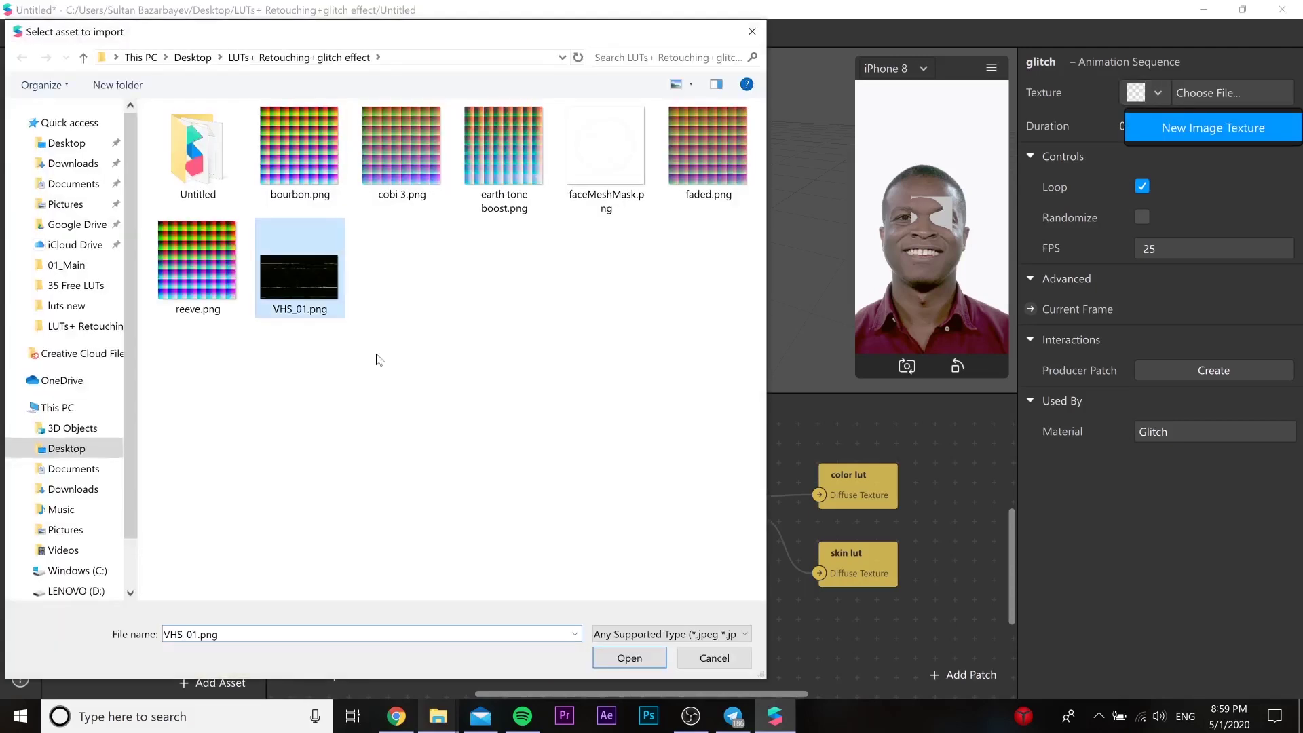
{"action": "left_click", "coordinate": [627, 658]}
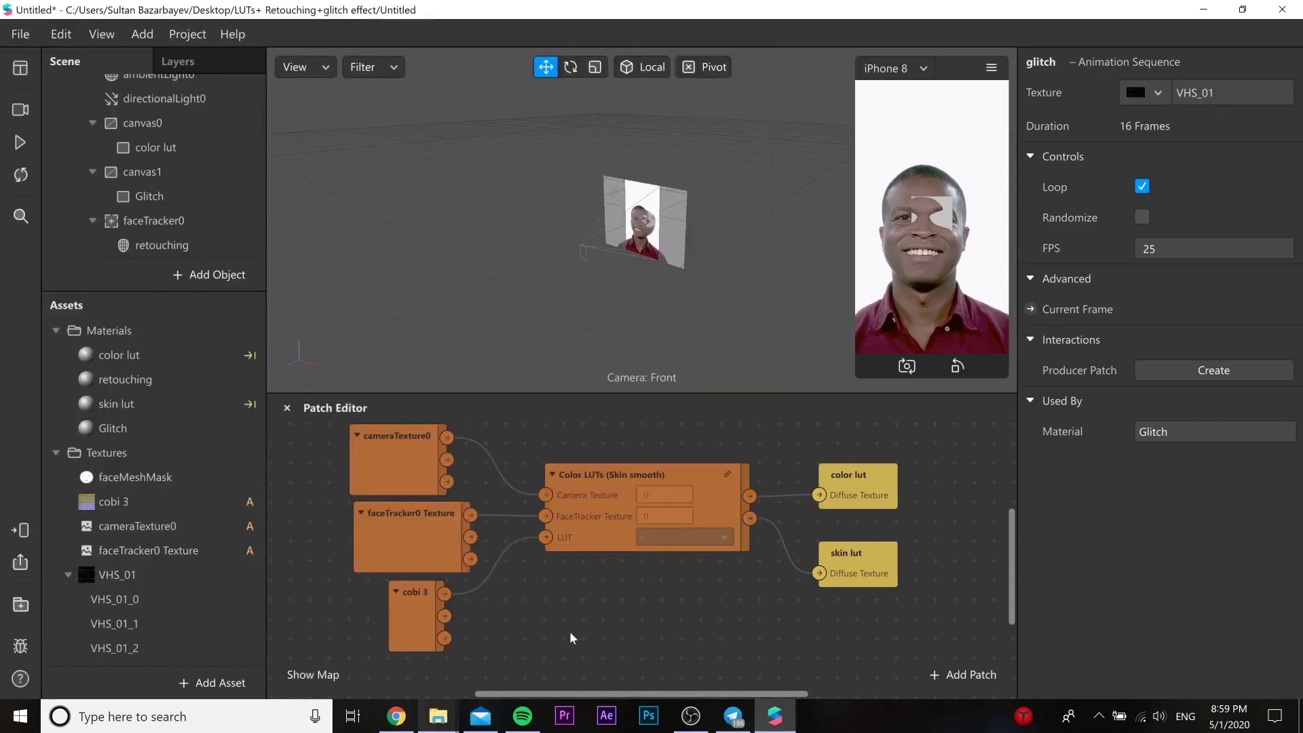
Tick No compression under Manual Compression for the VHS_01 texture
{"action": "scroll", "coordinate": [132, 471], "scroll_direction": "down", "scroll_amount": 5}
{"action": "scroll", "coordinate": [132, 470], "scroll_direction": "up", "scroll_amount": 3}
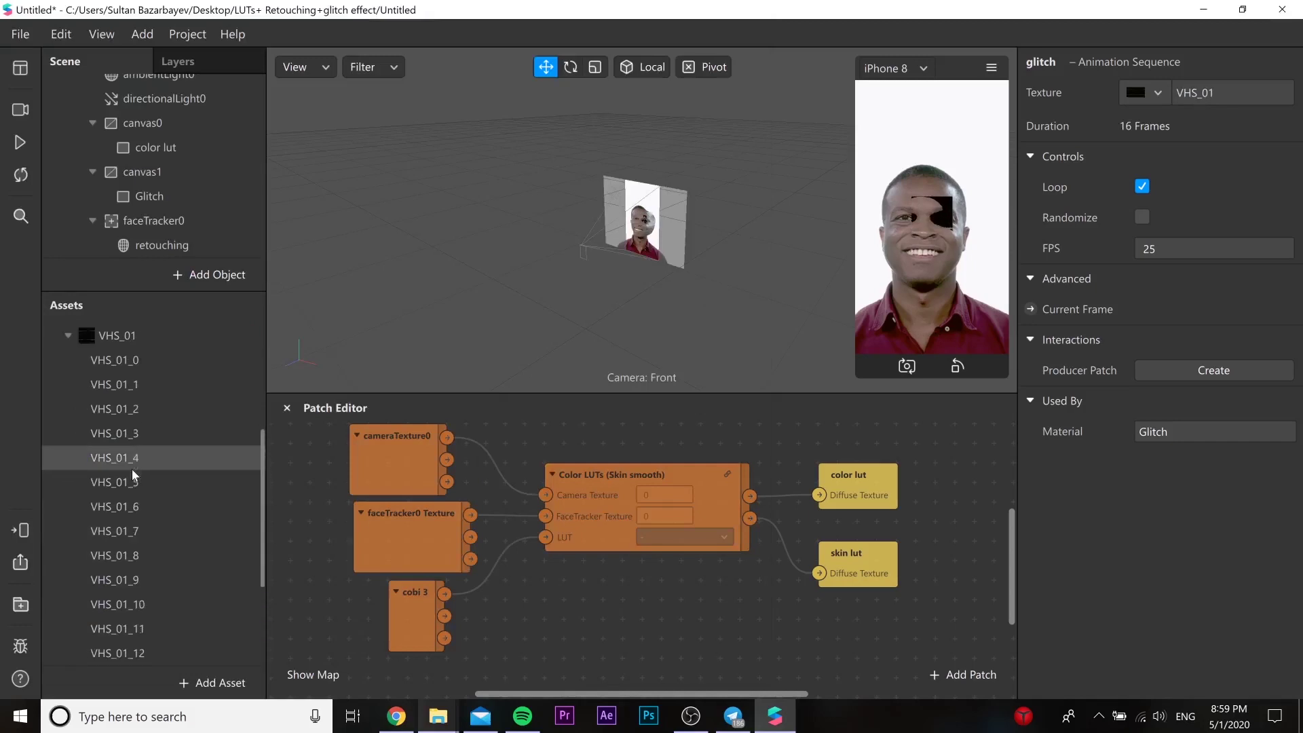
{"action": "left_click", "coordinate": [64, 401]}
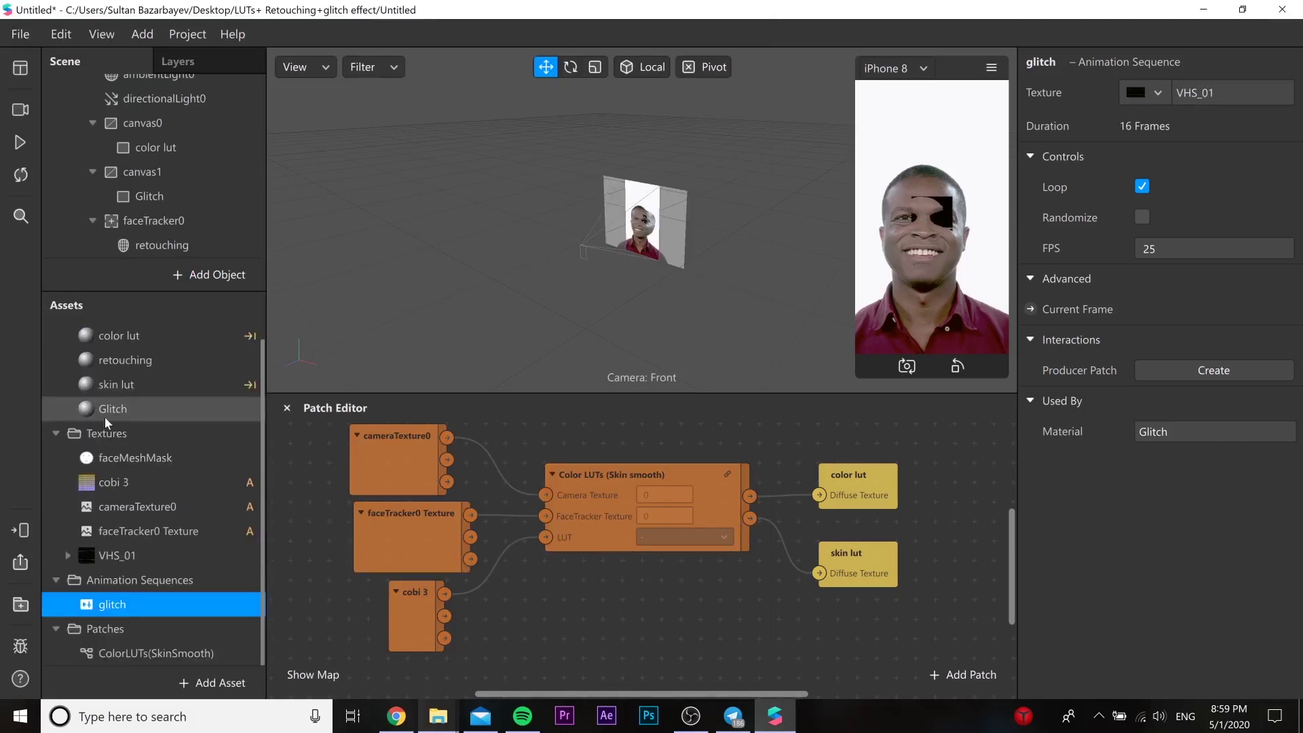
{"action": "left_click", "coordinate": [116, 555]}
{"action": "scroll", "coordinate": [1123, 393], "scroll_direction": "down", "scroll_amount": 3}
{"action": "scroll", "coordinate": [1132, 382], "scroll_direction": "down", "scroll_amount": 5}
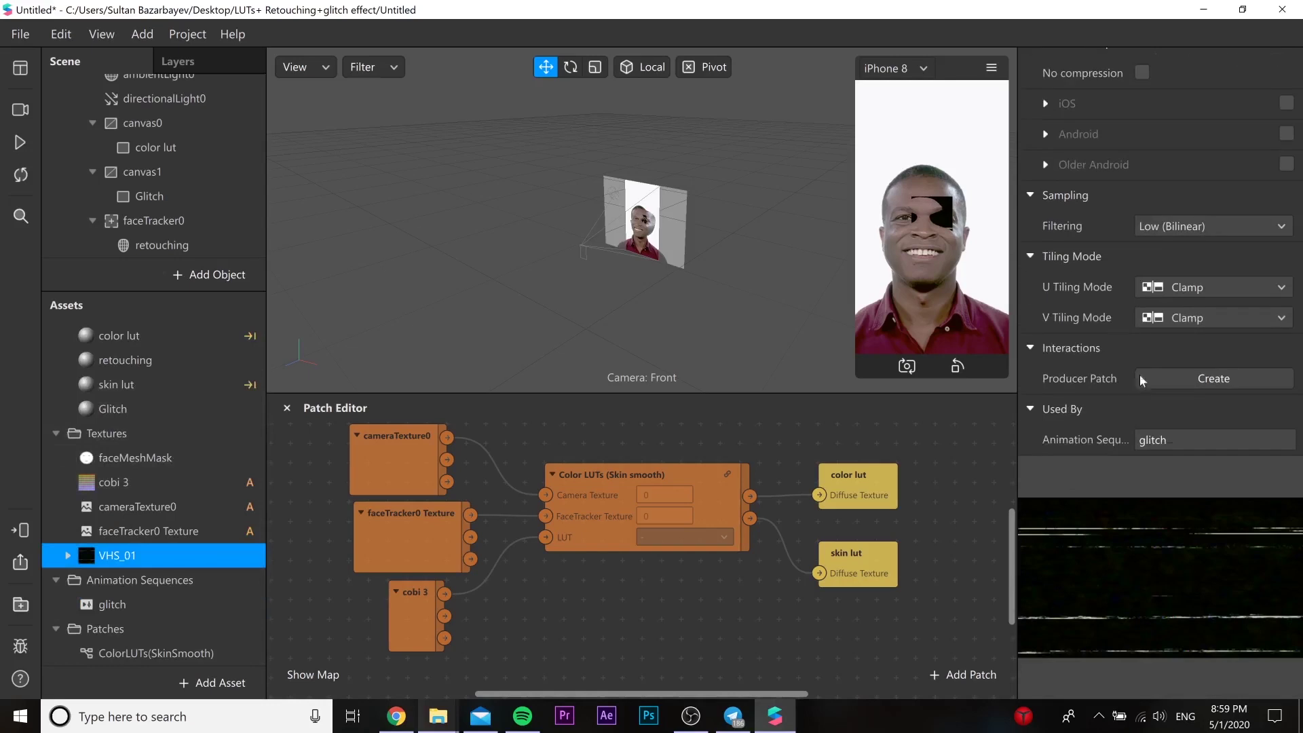
{"action": "scroll", "coordinate": [1138, 268], "scroll_direction": "up", "scroll_amount": 3}
{"action": "left_click", "coordinate": [1142, 261]}
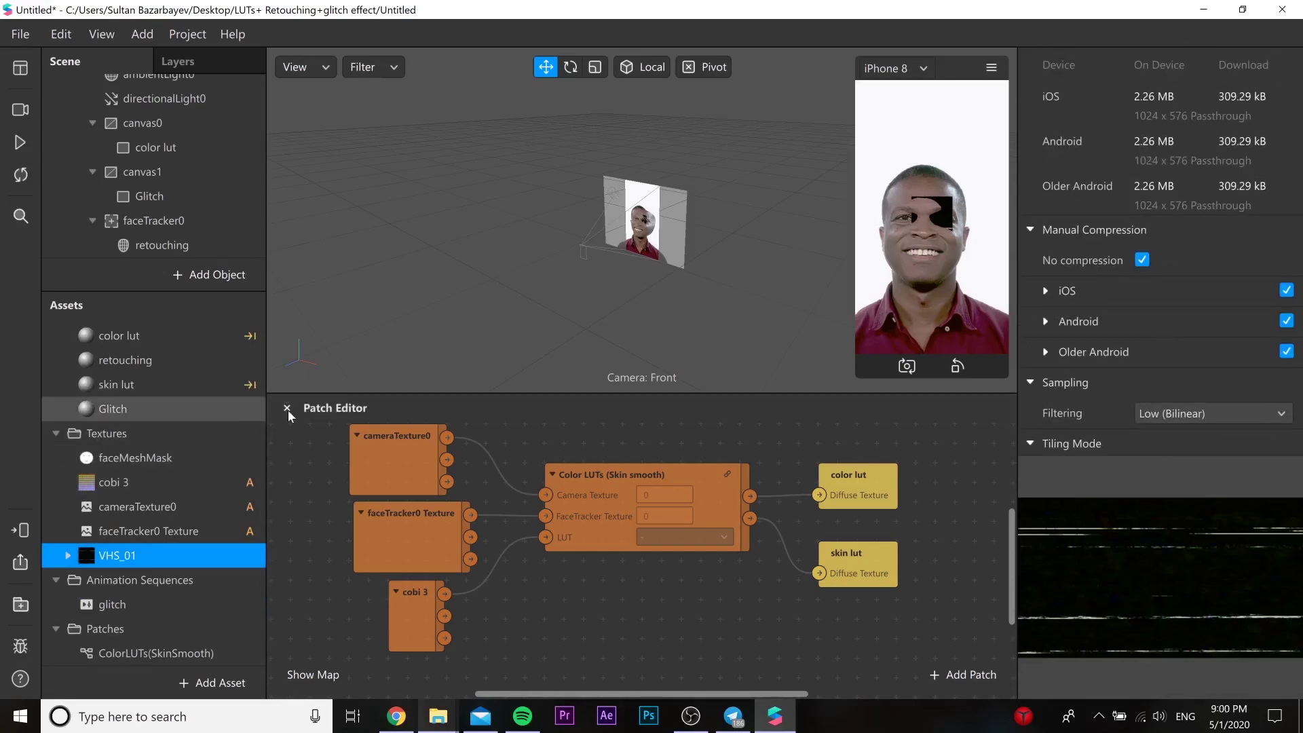
{"action": "left_click", "coordinate": [122, 409]}
Set the Glitch rectangle's width and height to Fill so it measures 375 × 667
{"action": "left_click", "coordinate": [149, 197]}
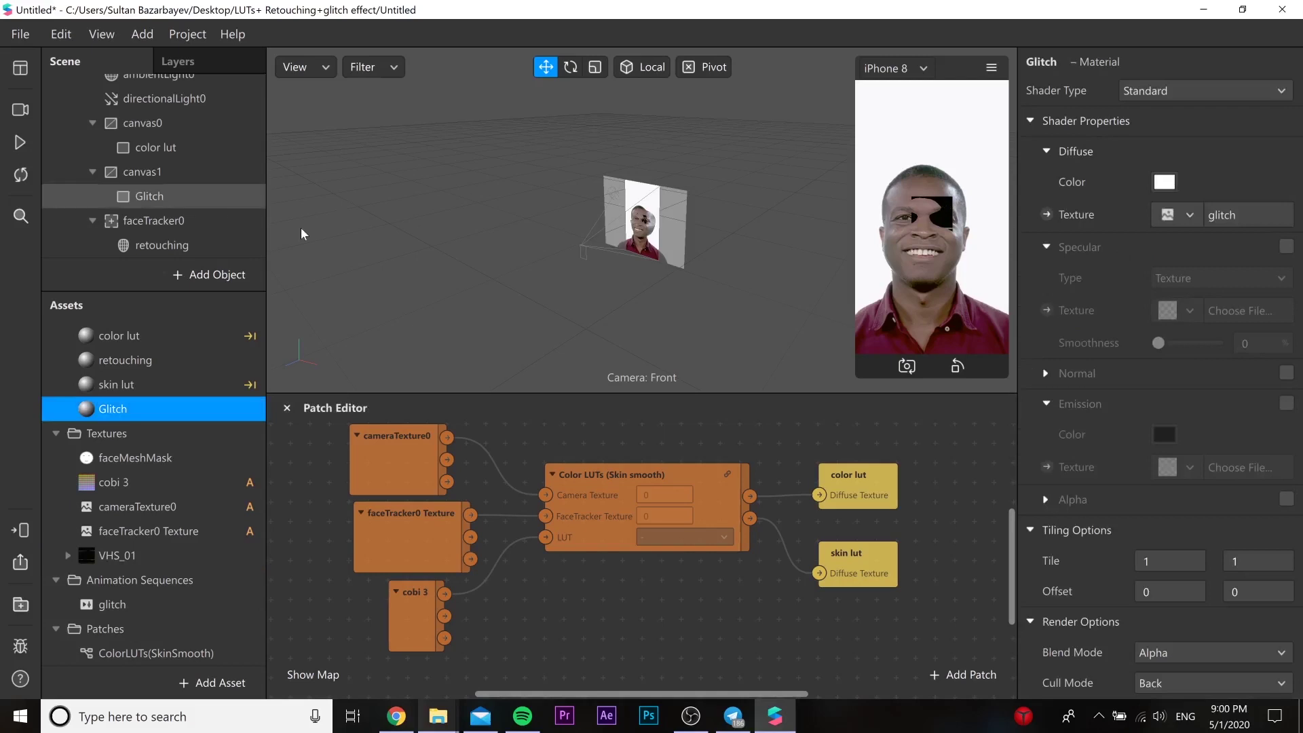
{"action": "left_click", "coordinate": [1170, 183]}
{"action": "left_click", "coordinate": [1186, 212]}
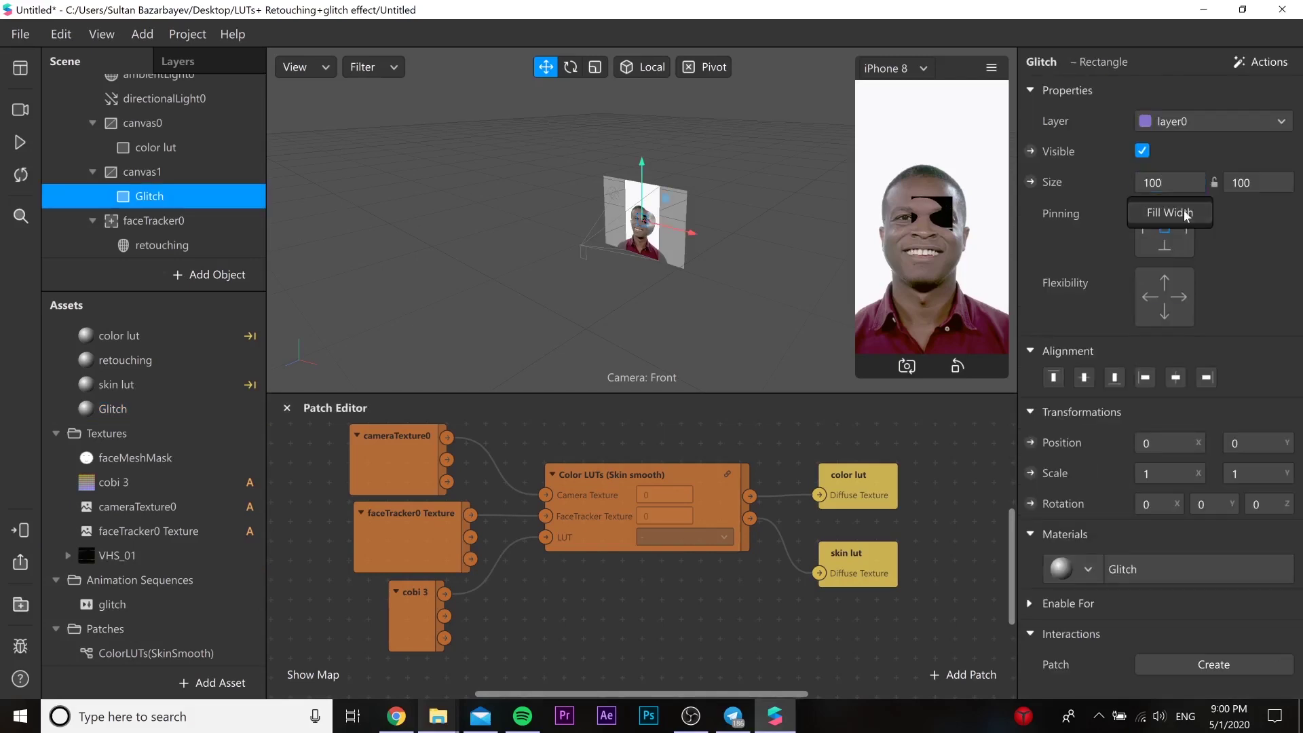
{"action": "left_click", "coordinate": [1256, 183]}
{"action": "left_click", "coordinate": [1260, 212]}
{"action": "left_click", "coordinate": [1169, 182]}
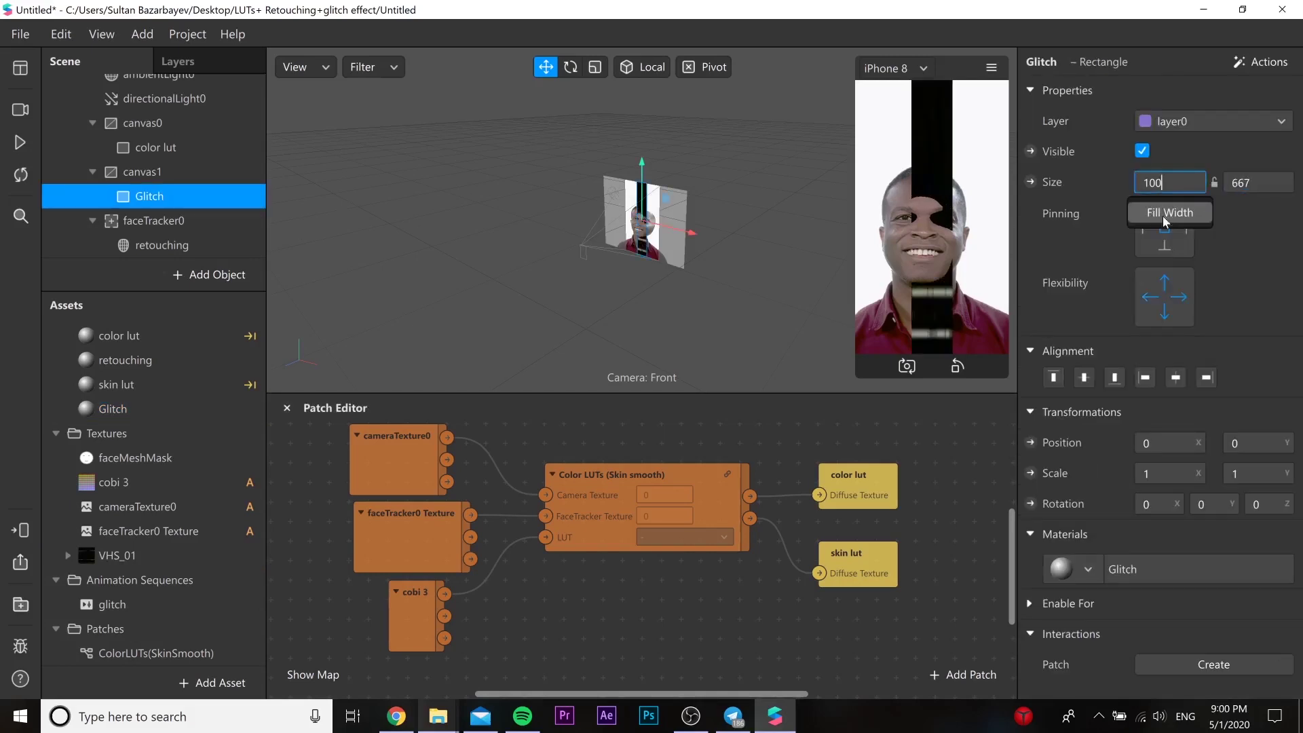
{"action": "left_click", "coordinate": [1167, 213]}
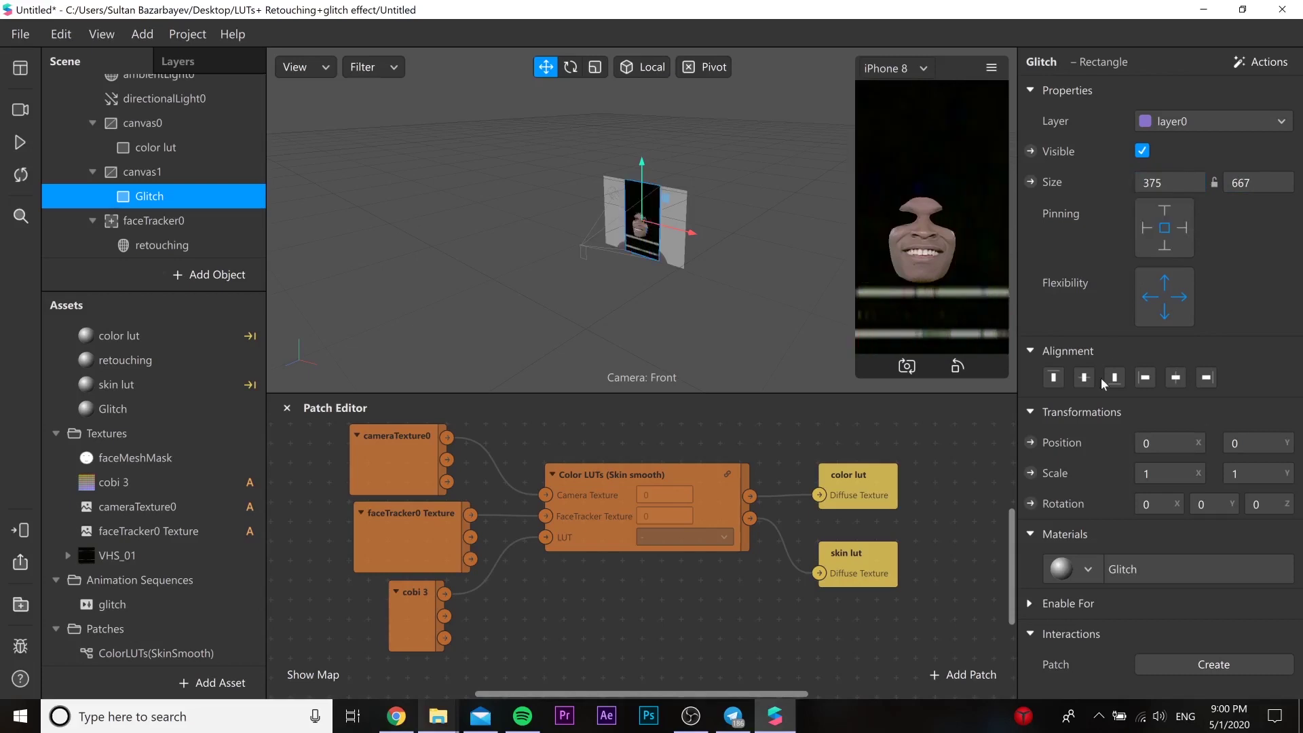
{"action": "left_click", "coordinate": [161, 601]}
{"action": "left_click", "coordinate": [161, 409]}
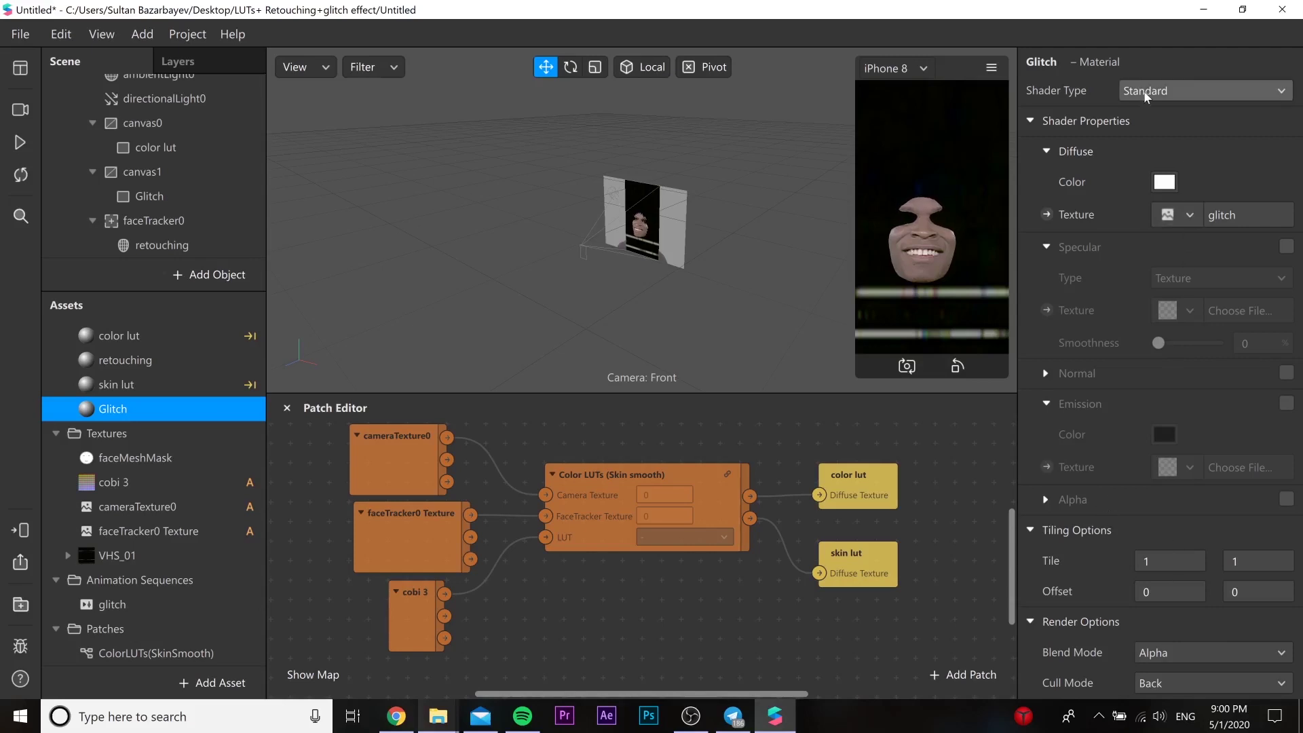
Give the Glitch material the Flat shader with Add blend mode, then play the preview
{"action": "left_click", "coordinate": [1154, 90]}
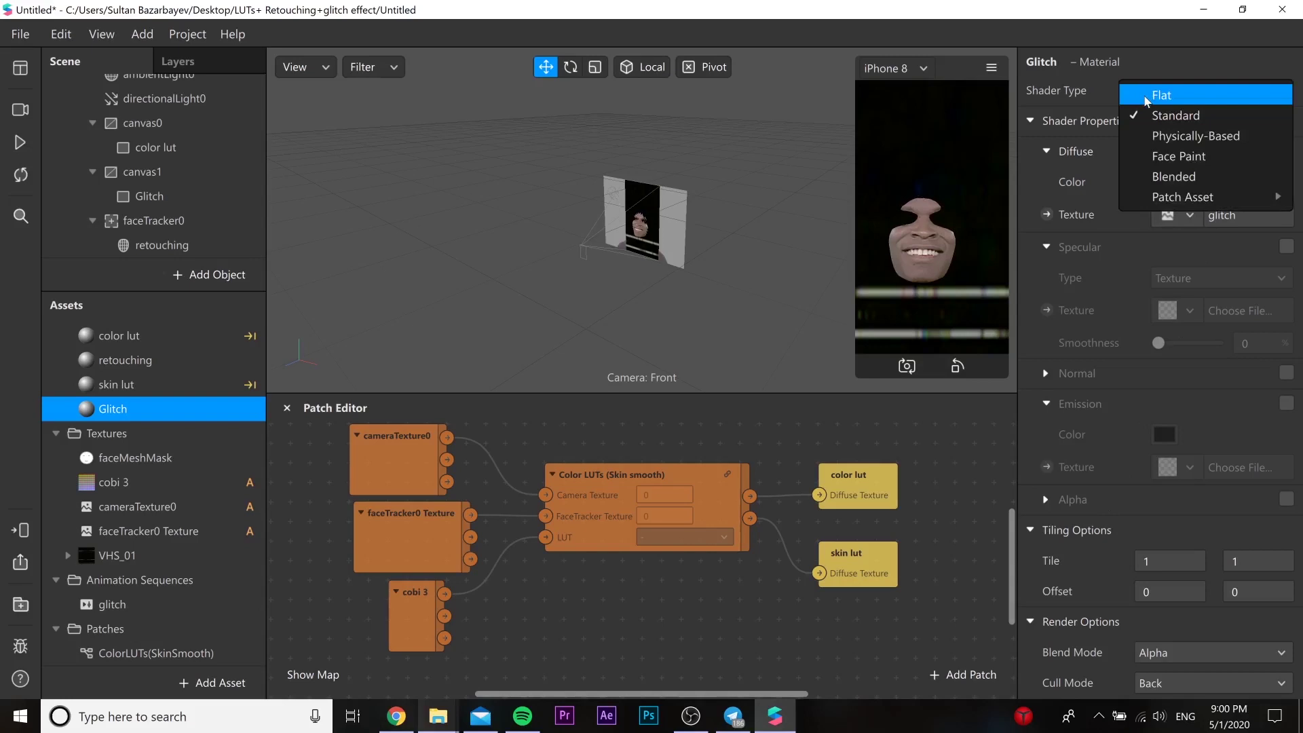
{"action": "left_click", "coordinate": [1147, 101]}
{"action": "key", "text": "Return"}
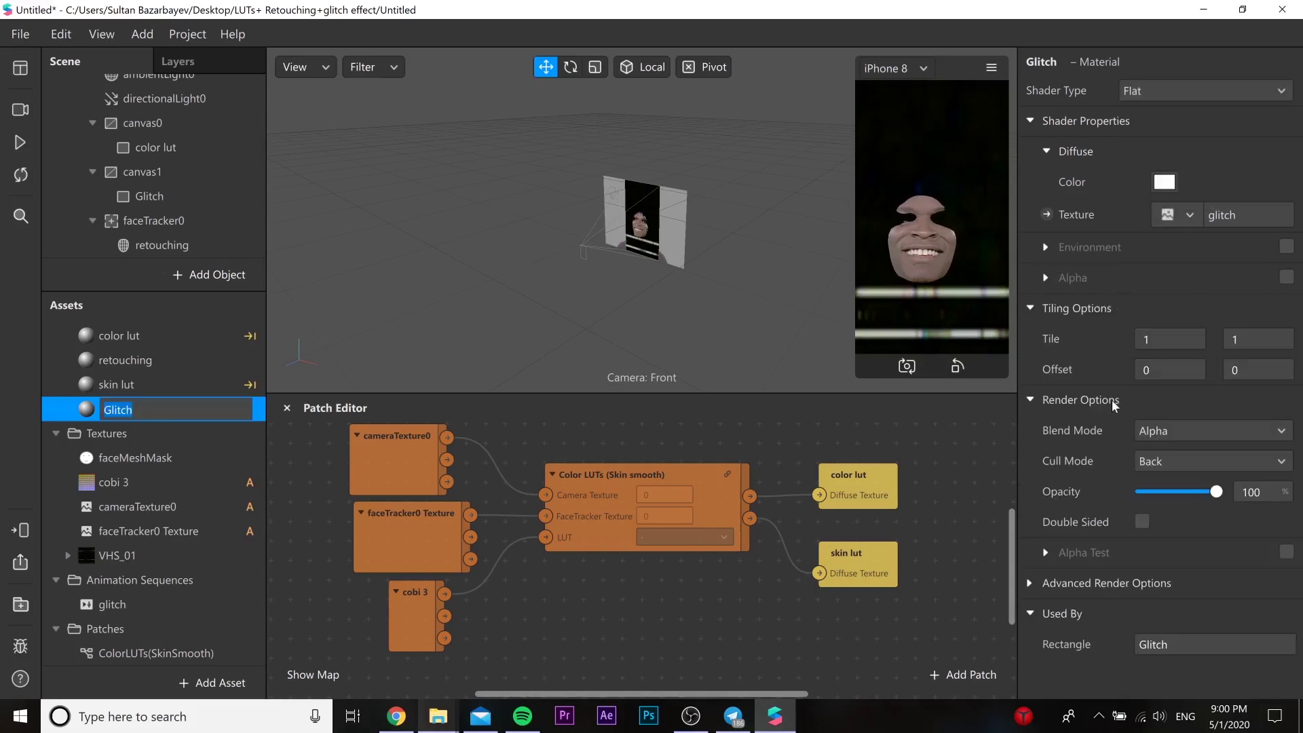
{"action": "left_click", "coordinate": [1175, 430]}
{"action": "left_click", "coordinate": [1174, 456]}
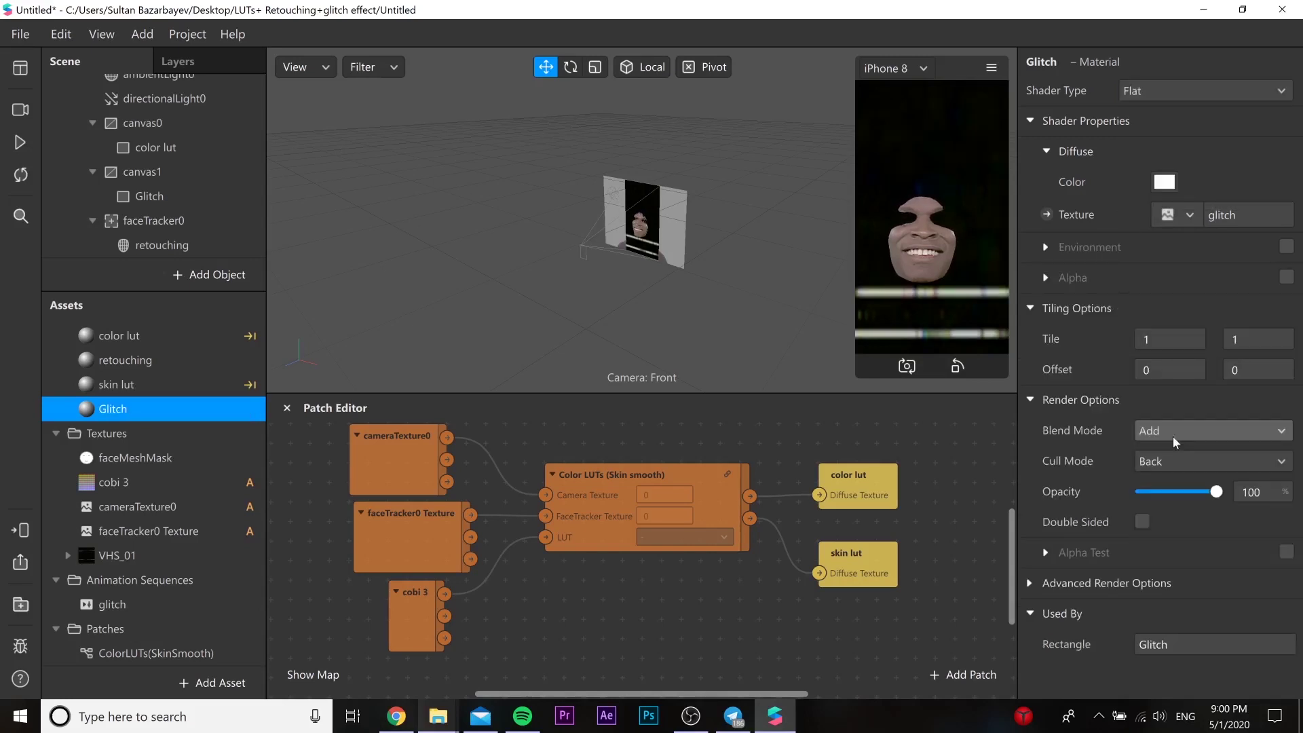
{"action": "left_click", "coordinate": [1044, 585]}
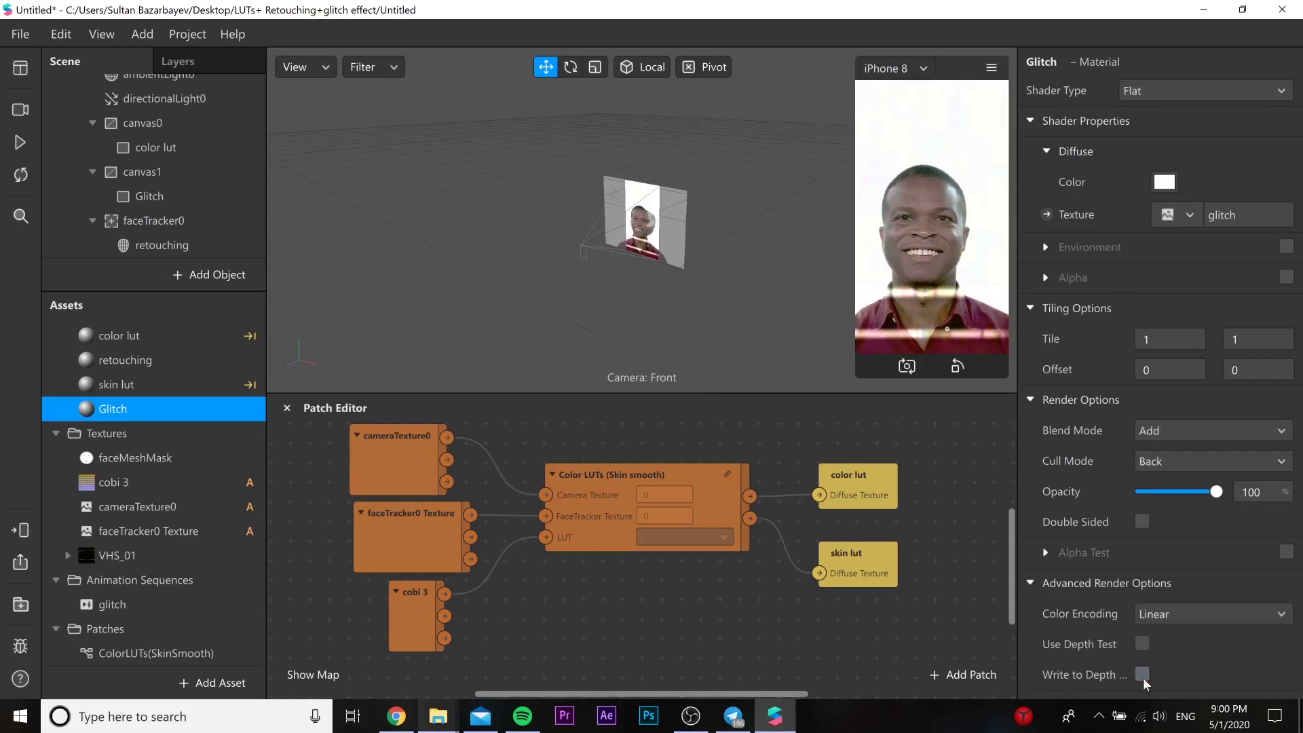
{"action": "left_click", "coordinate": [21, 143]}
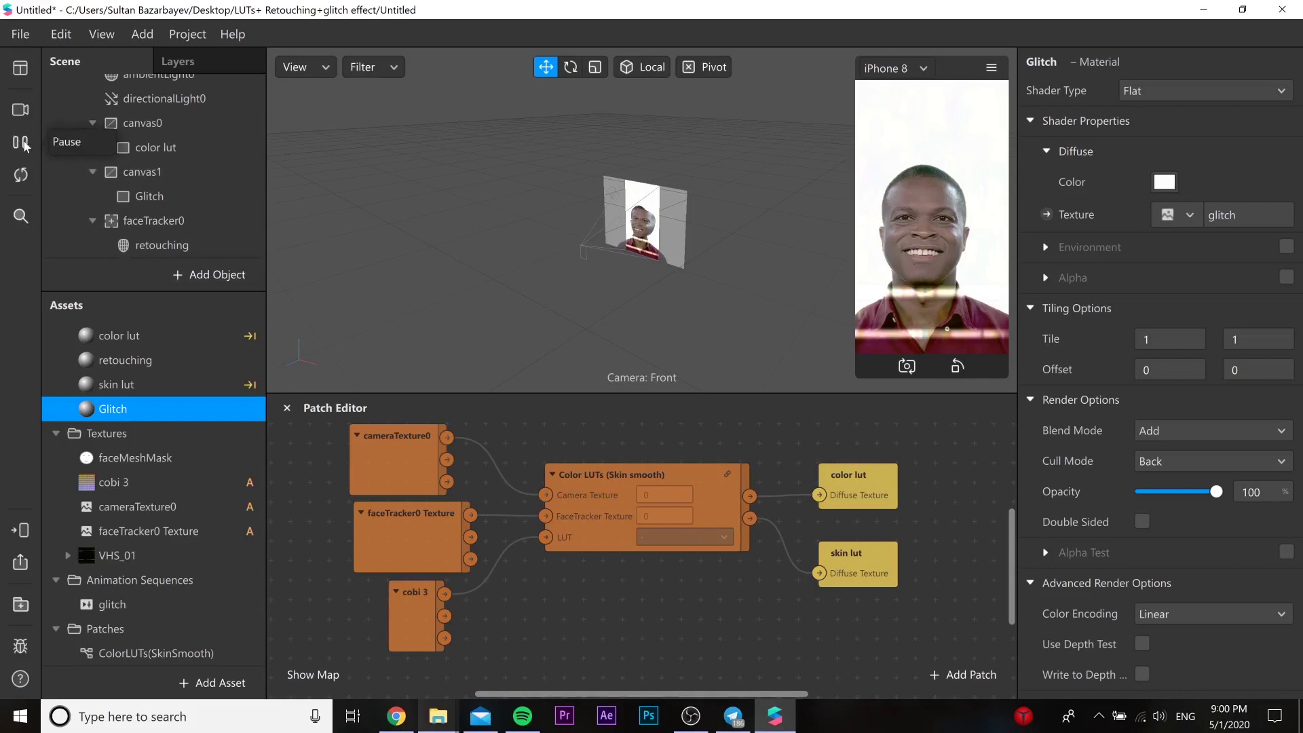
Enlarge the simulator preview, pause the effect, and scroll through the luts new folder
{"action": "left_click_drag", "start_coordinate": [855, 377], "coordinate": [722, 503]}
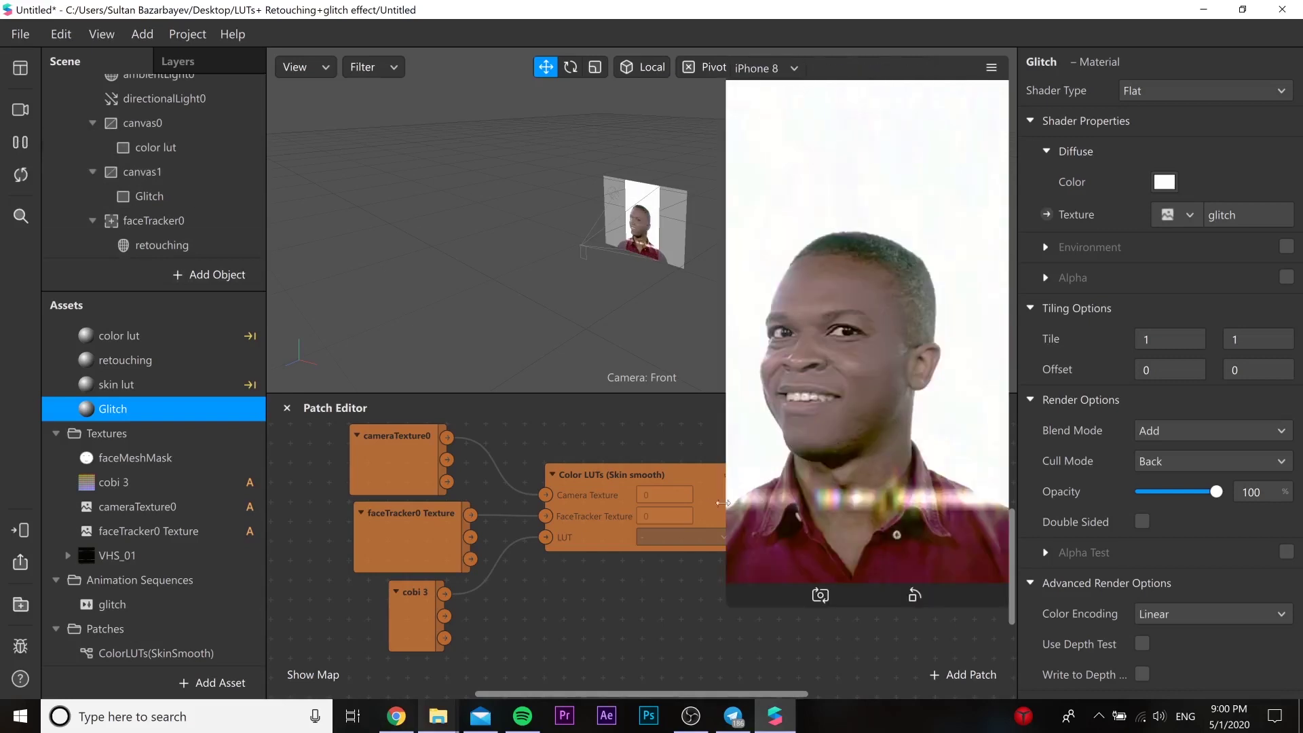
{"action": "left_click", "coordinate": [17, 142]}
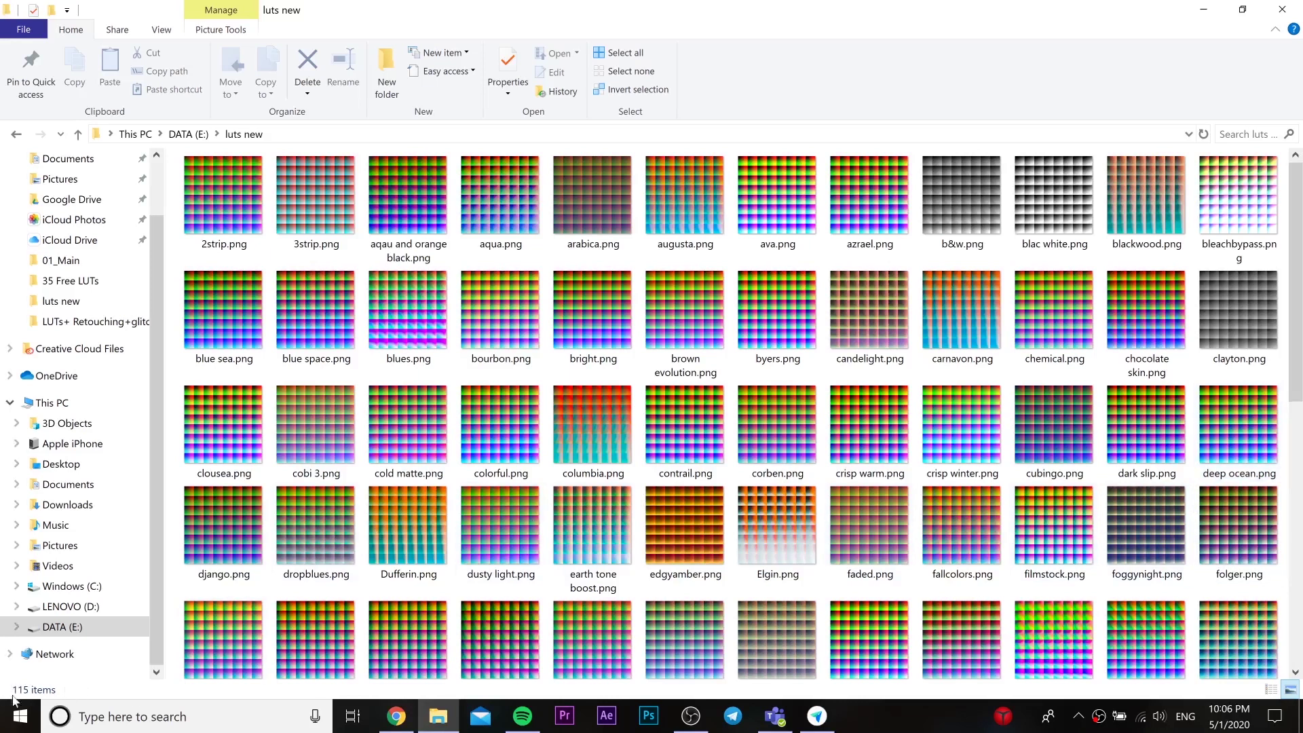
{"action": "scroll", "coordinate": [929, 402], "scroll_direction": "down", "scroll_amount": 5}
{"action": "scroll", "coordinate": [940, 392], "scroll_direction": "up", "scroll_amount": 5}
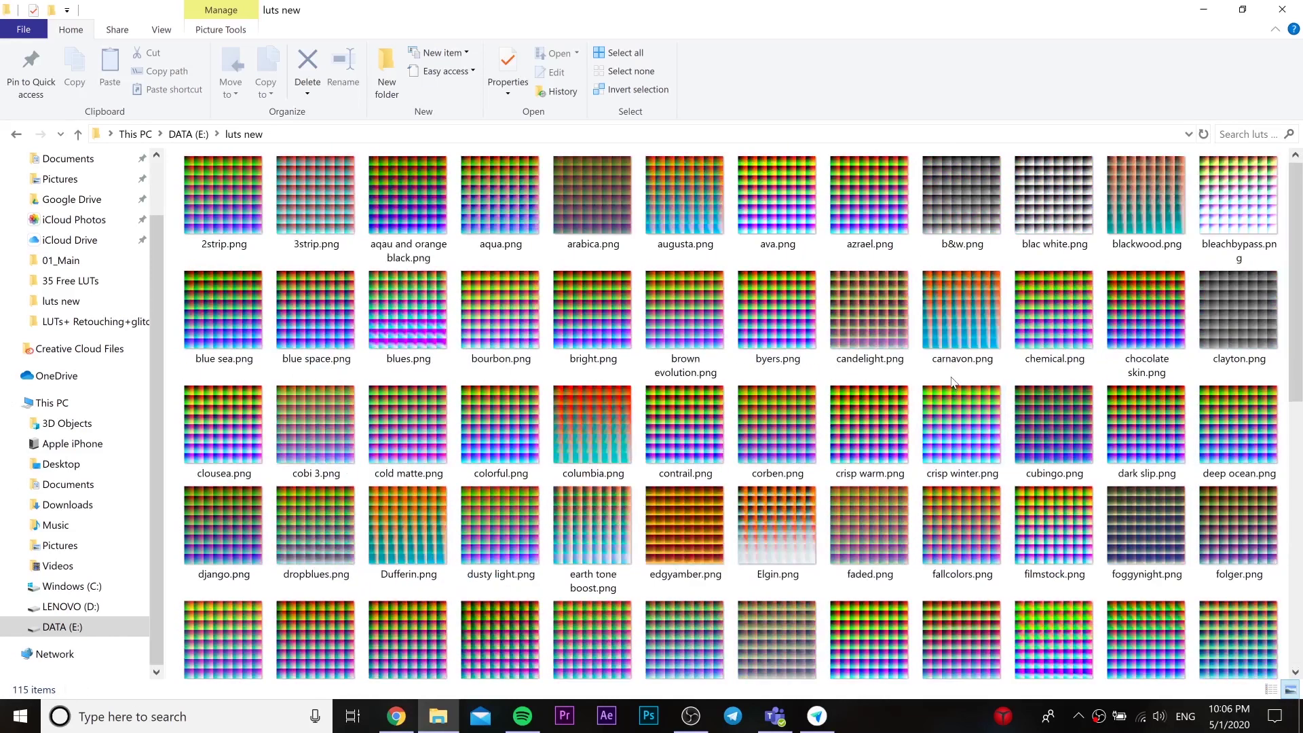